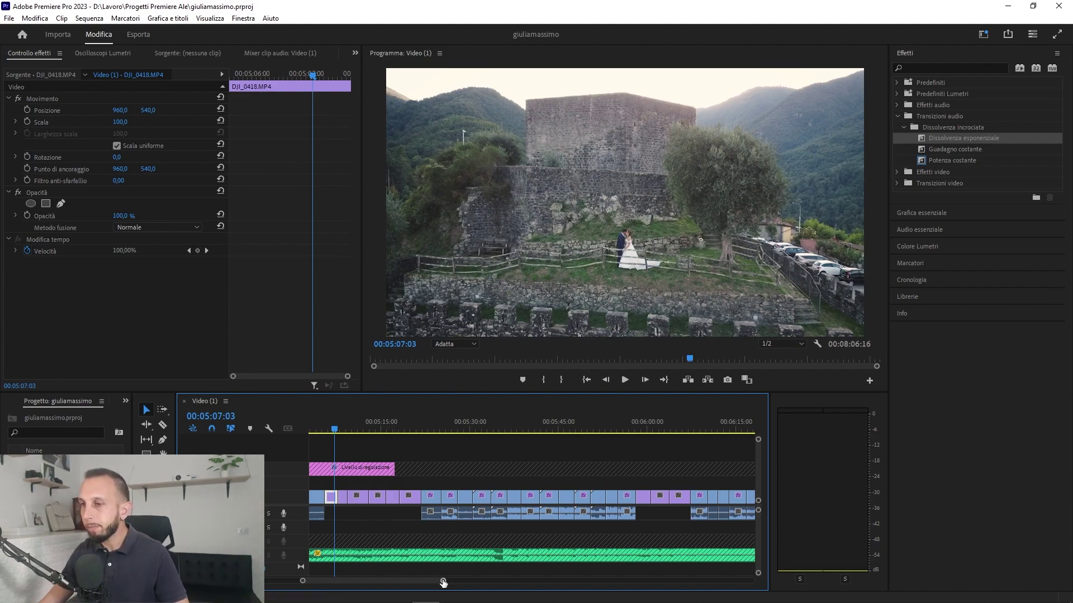
- Zoom the timeline out and scroll it back to 00:00:00 to show the whole sequence
scroll(447, 581, "down", 2)
left_click_drag(456, 582, 491, 581)
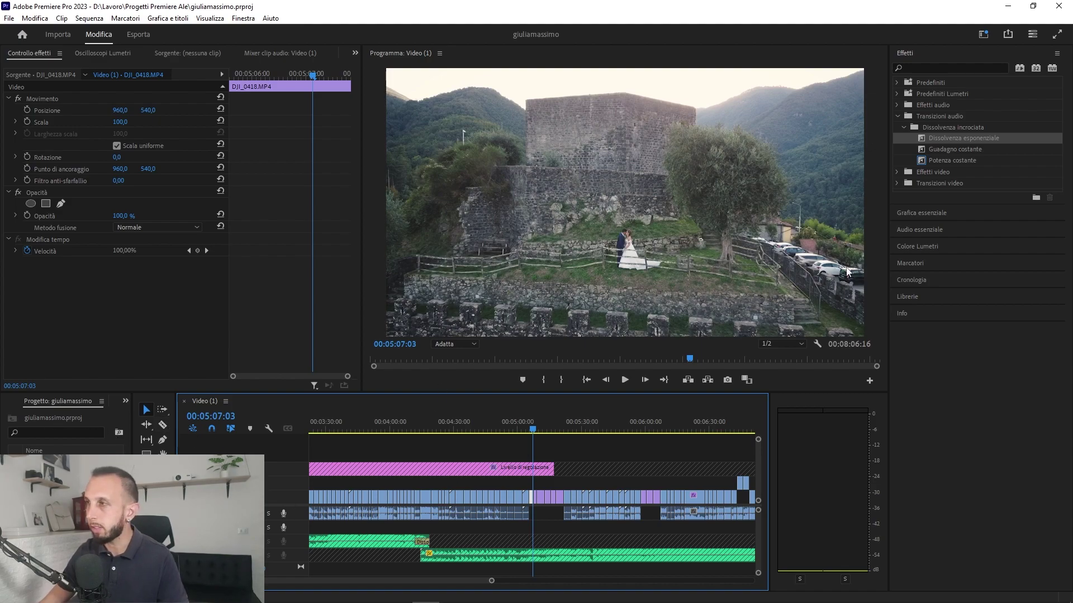
left_click_drag(466, 581, 420, 586)
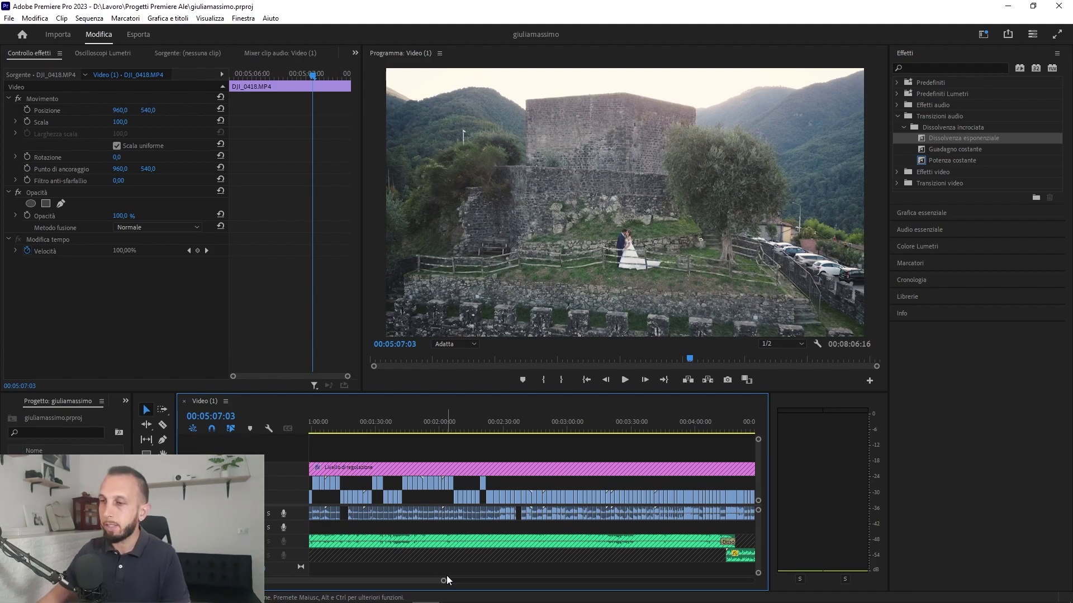
left_click_drag(390, 578, 361, 579)
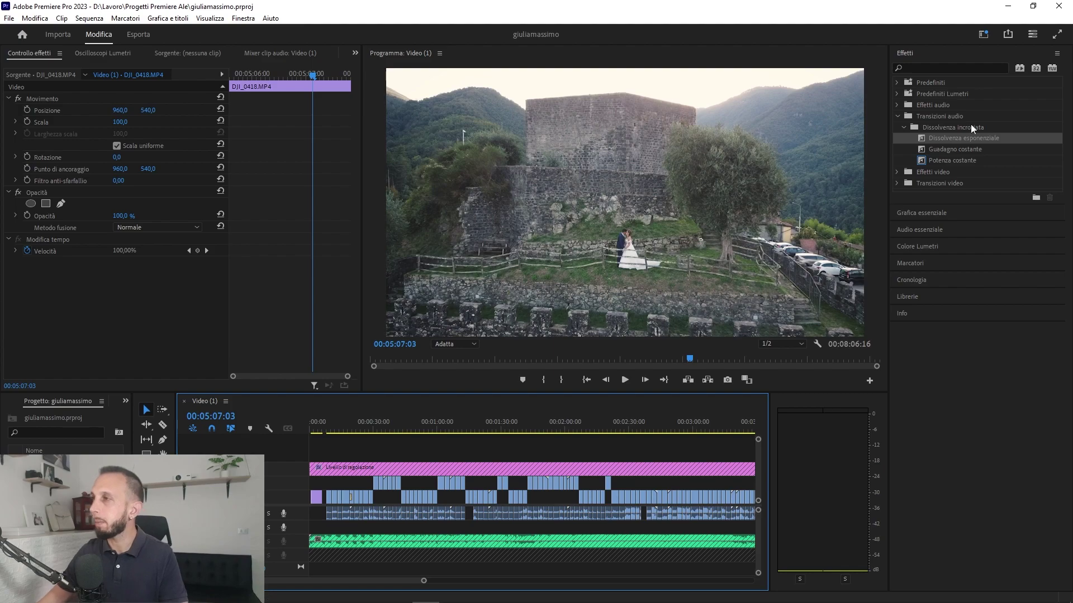
- Switch to the Assemblaggio workspace, then reopen and dismiss the workspace list
left_click(983, 34)
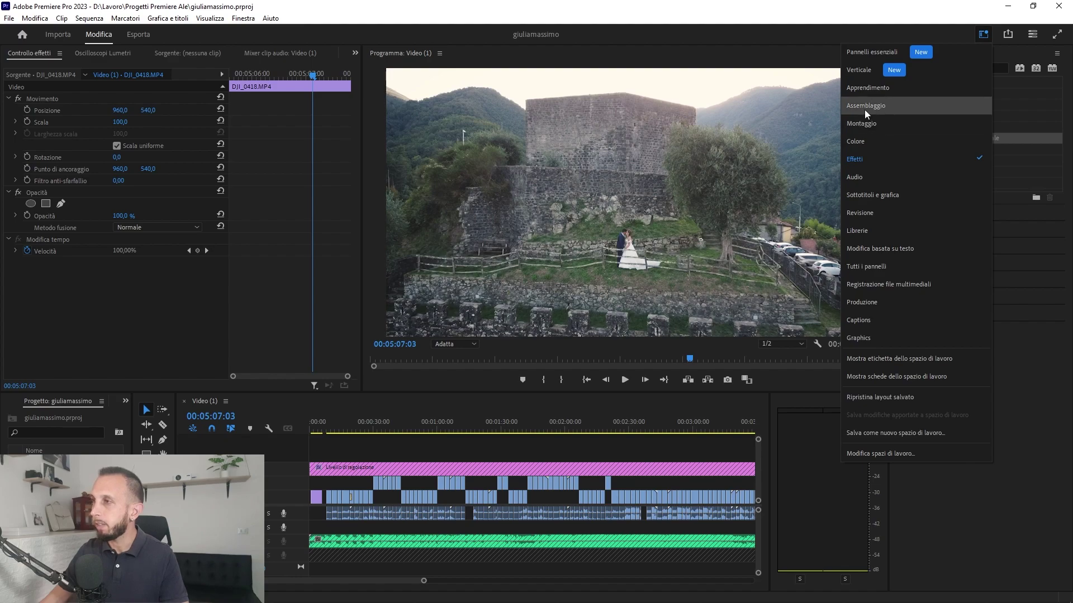
left_click(863, 110)
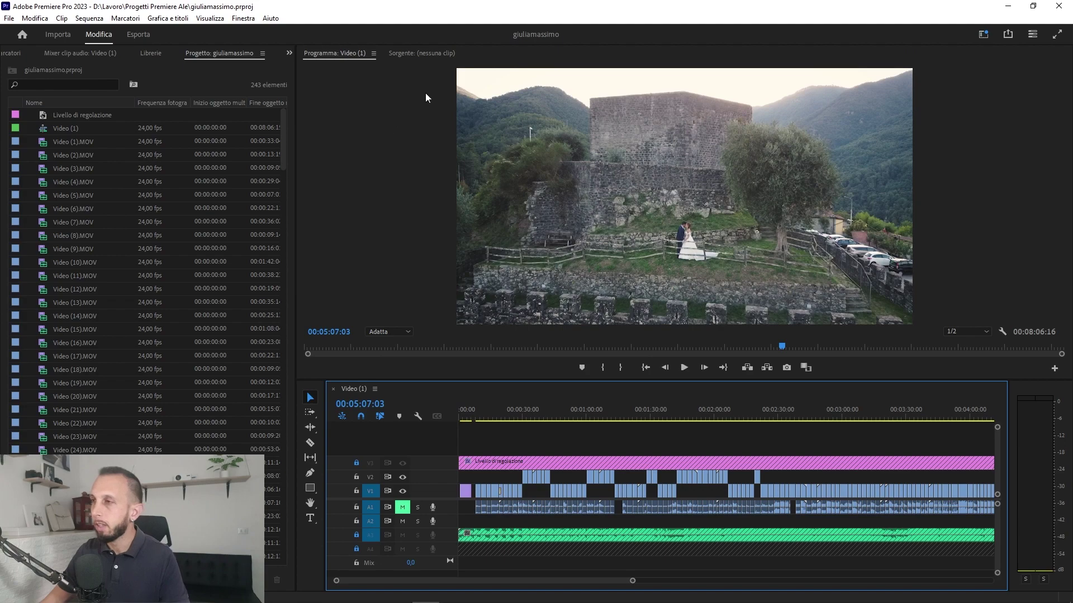
left_click(982, 35)
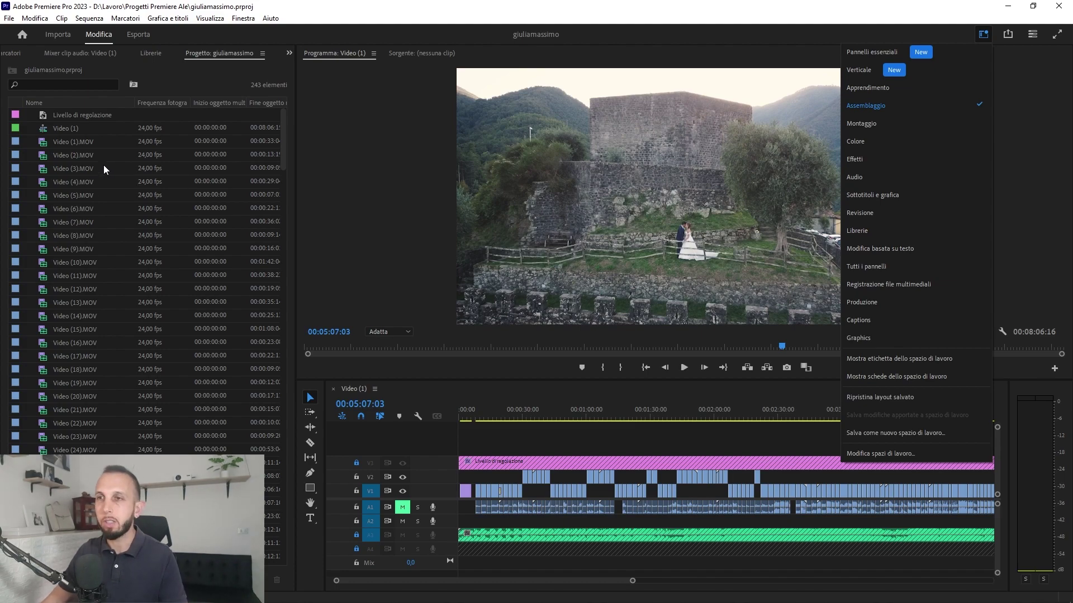
left_click(86, 143)
- Compare Frequenza fotogrammi in the Project panel: Video (n).MOV clips at 24 fps, DJI_0417.MP4 at 59,94
left_click(86, 143)
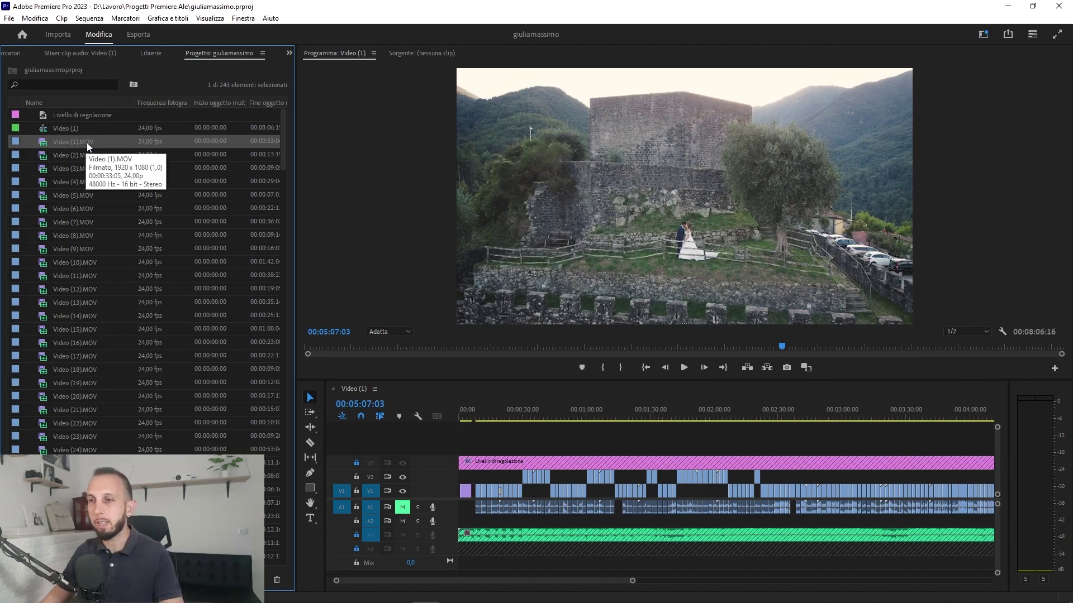
left_click(280, 129)
left_click_drag(281, 130, 283, 538)
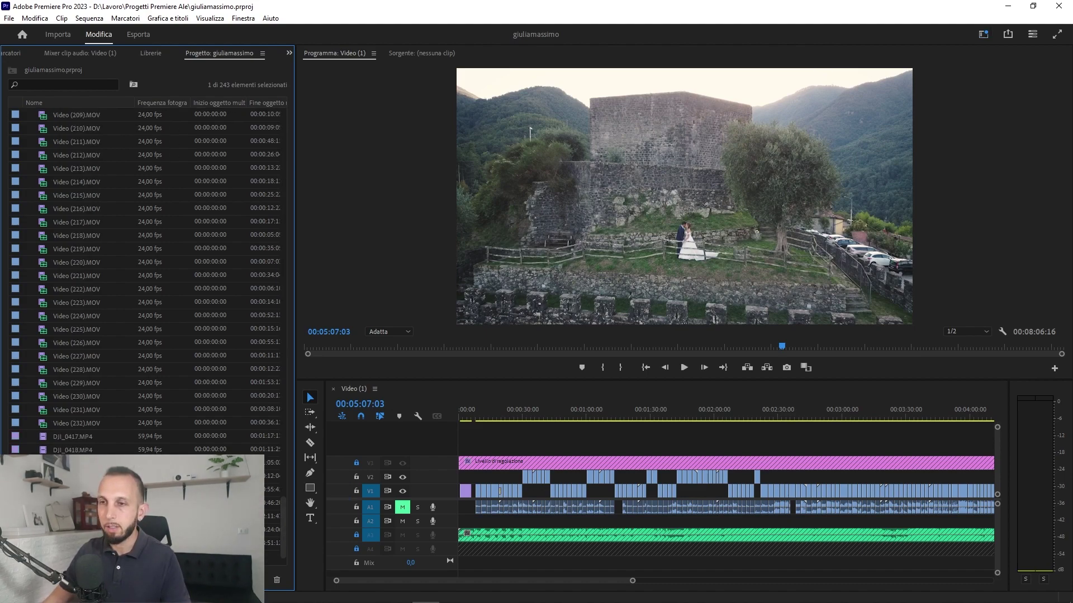
left_click(77, 433)
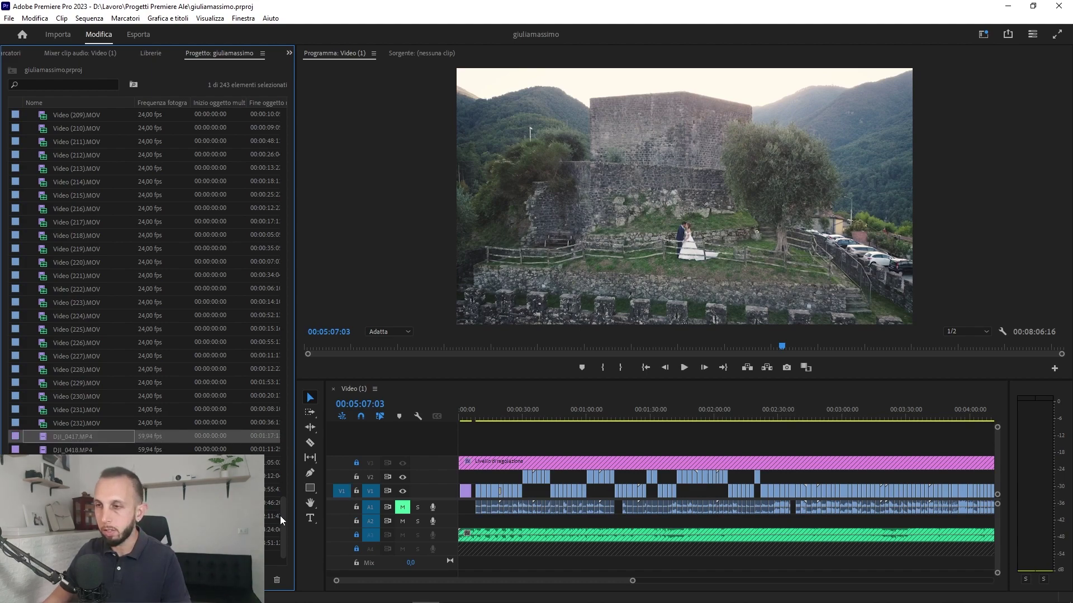
left_click_drag(282, 512, 289, 123)
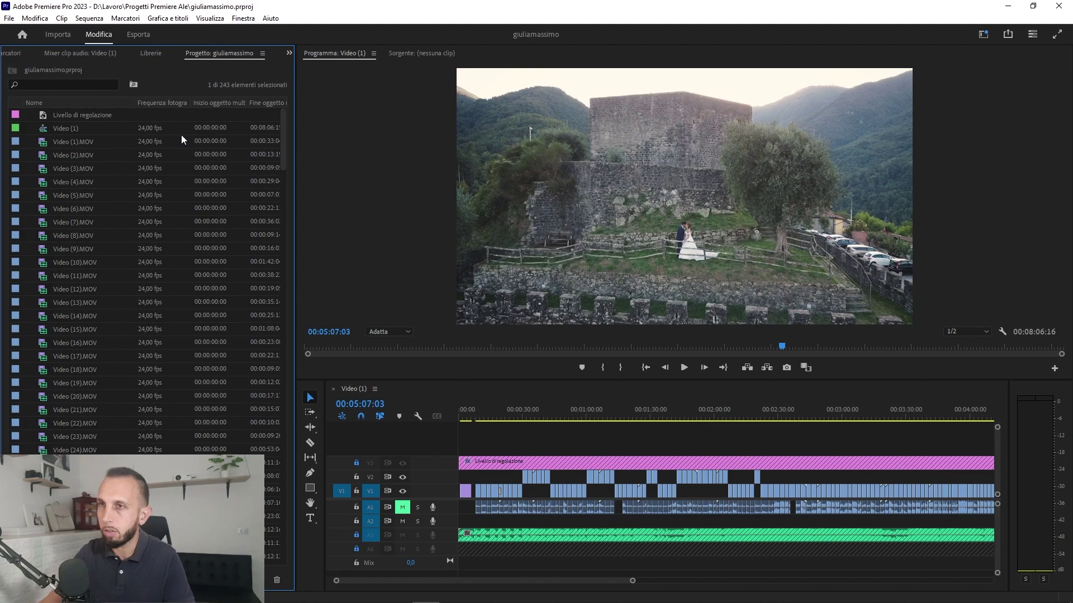
mouse_move(88, 139)
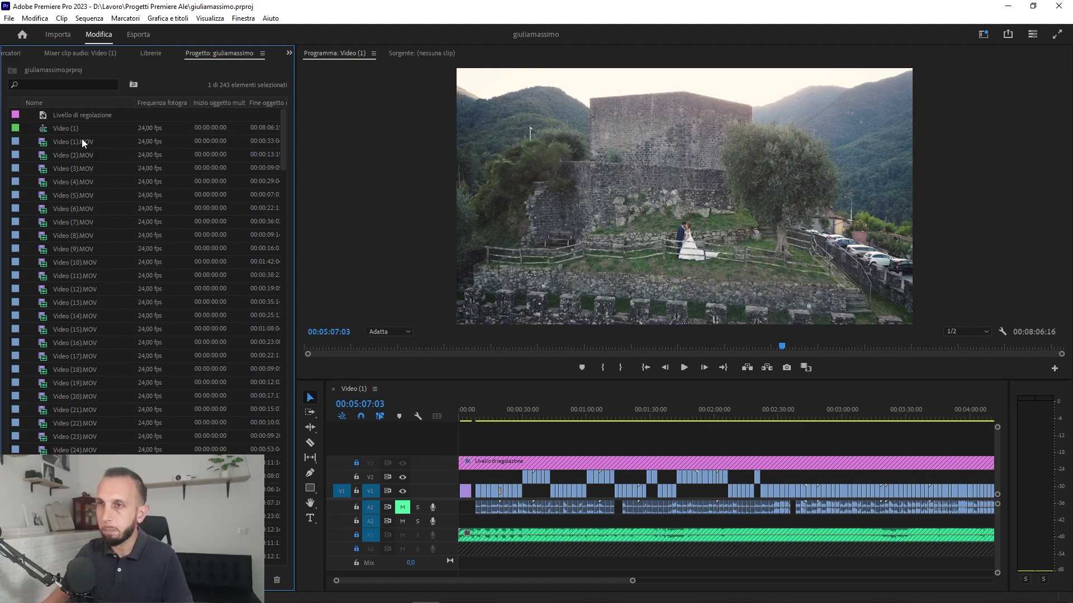
- Select every project item, open Interpreta metraggio, and cancel it without changes
mouse_move(176, 161)
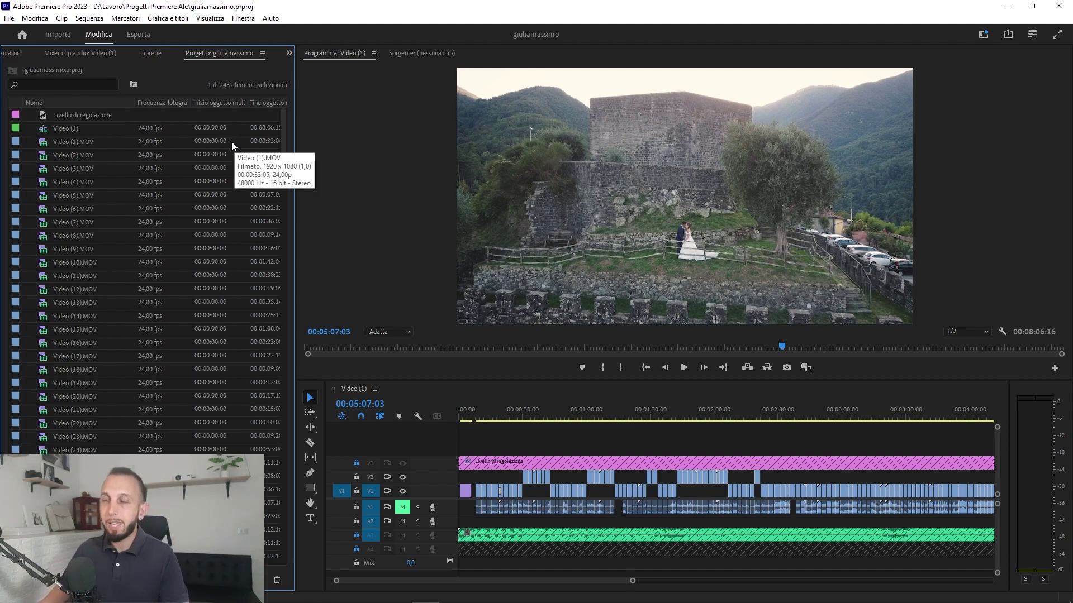
left_click(76, 143)
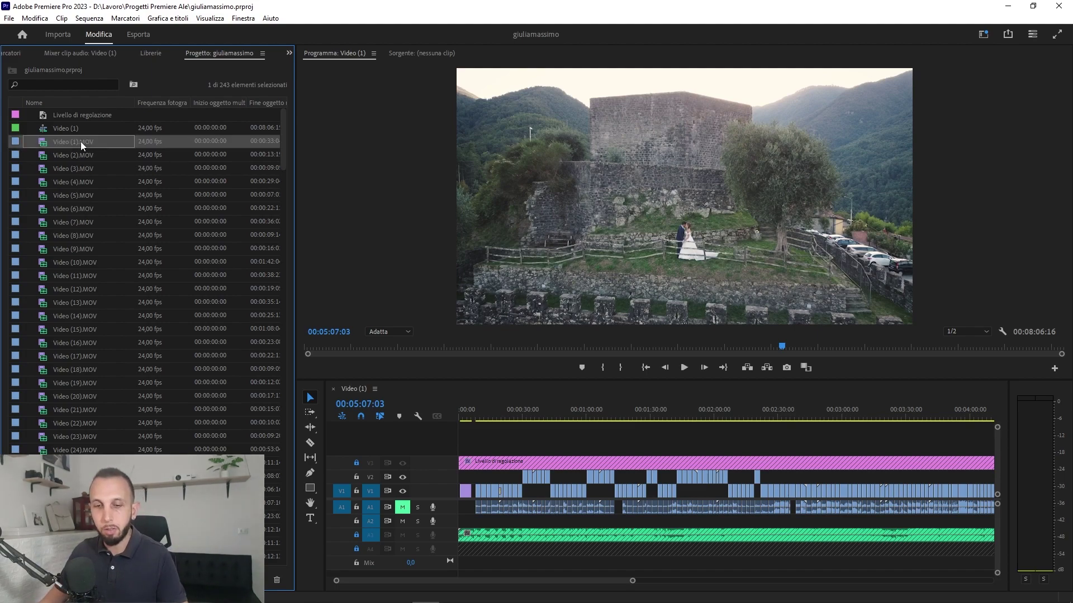
key("ctrl+a")
right_click(97, 147)
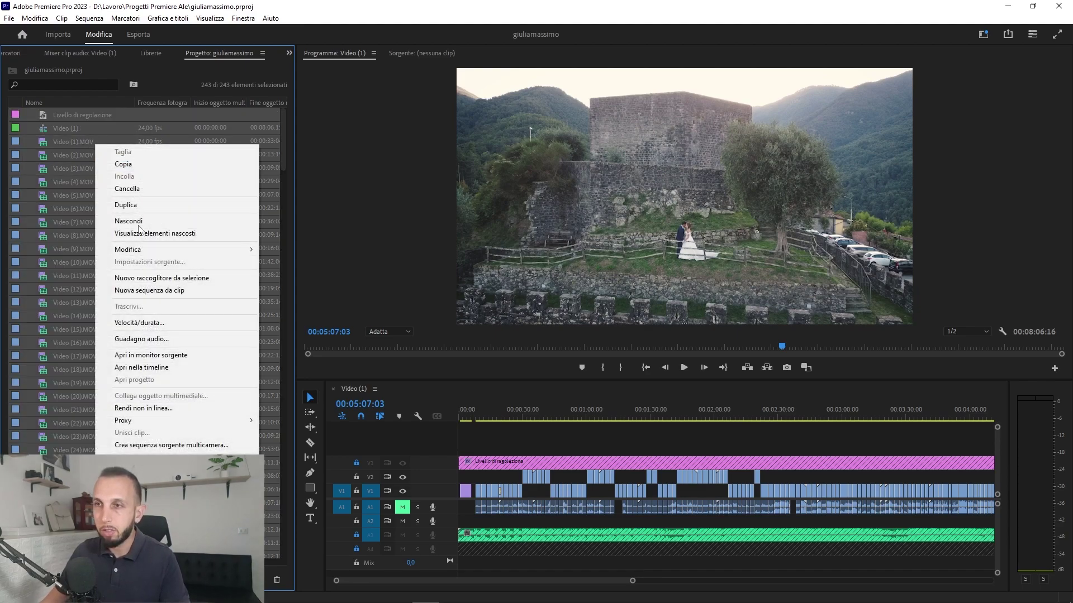
mouse_move(173, 249)
left_click(320, 262)
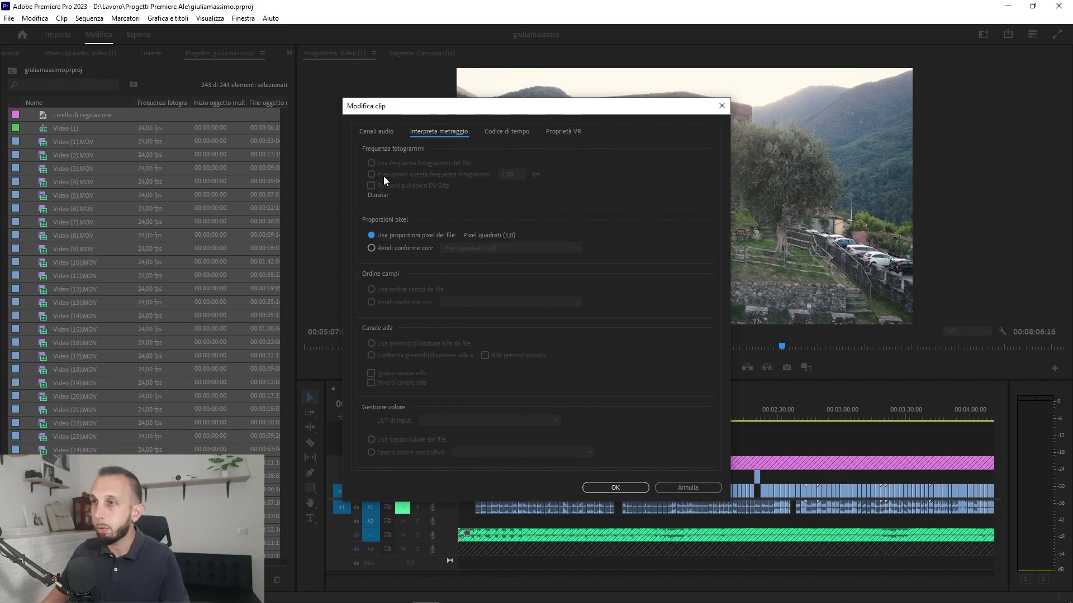
left_click(721, 106)
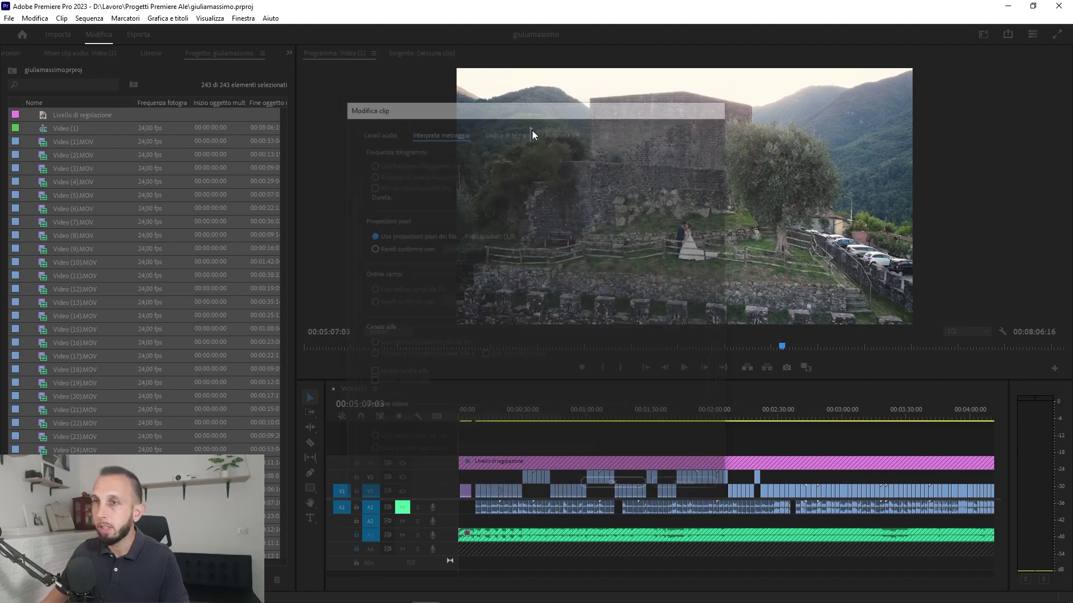
- Select only Video (1).MOV through Video (10).MOV for reinterpretation
left_click(79, 145)
left_click(82, 260, "shift")
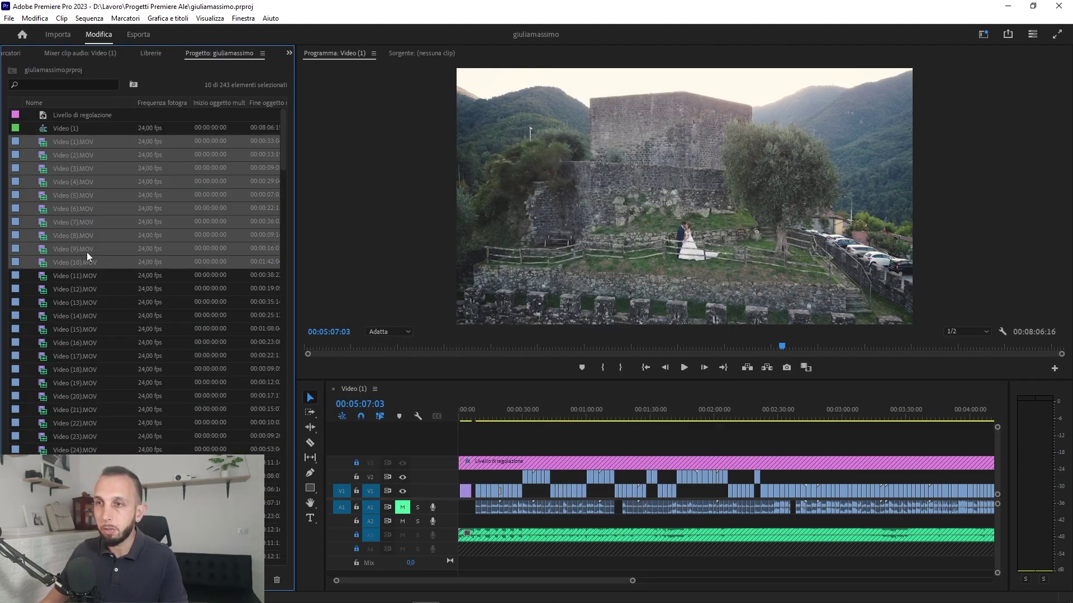
right_click(78, 154)
- Interpret Video (1)–(10).MOV at an assumed 24,00 fps instead of native 59,9401, then close the dialog
mouse_move(119, 263)
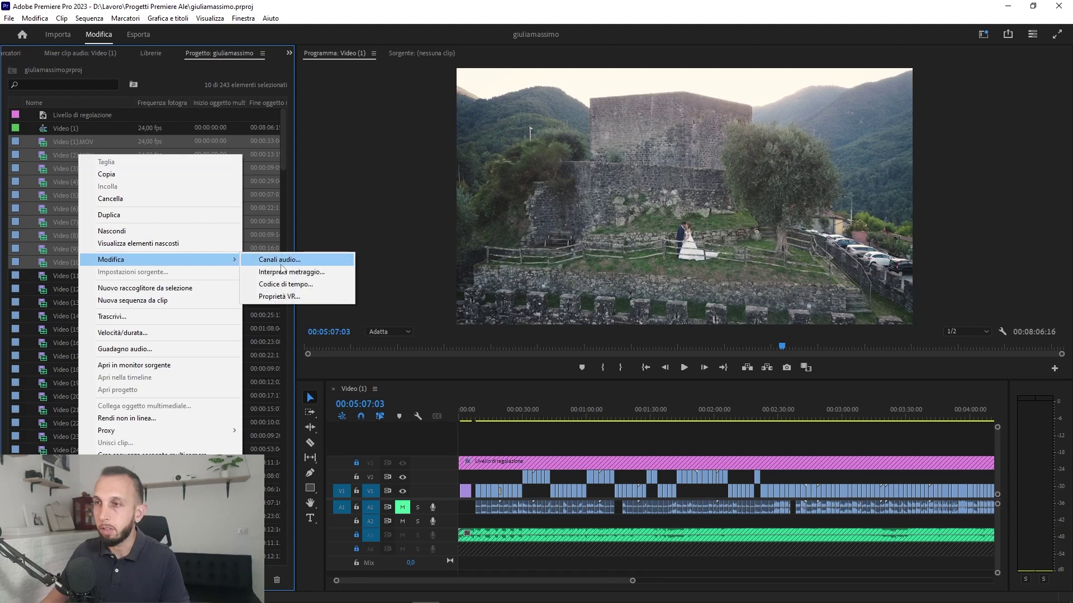
left_click(277, 273)
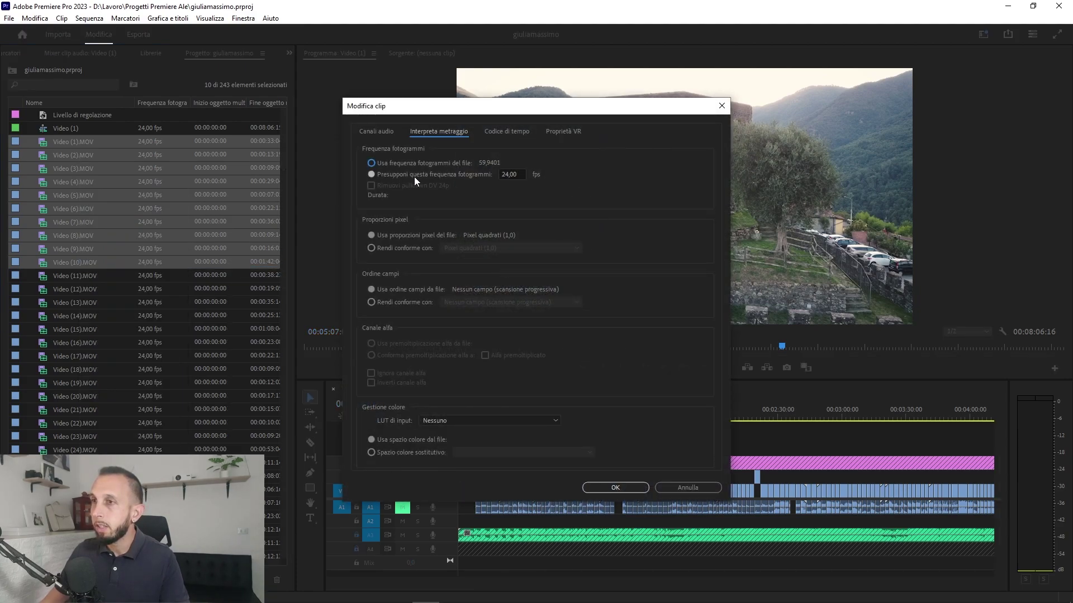
double_click(505, 174)
left_click(571, 181)
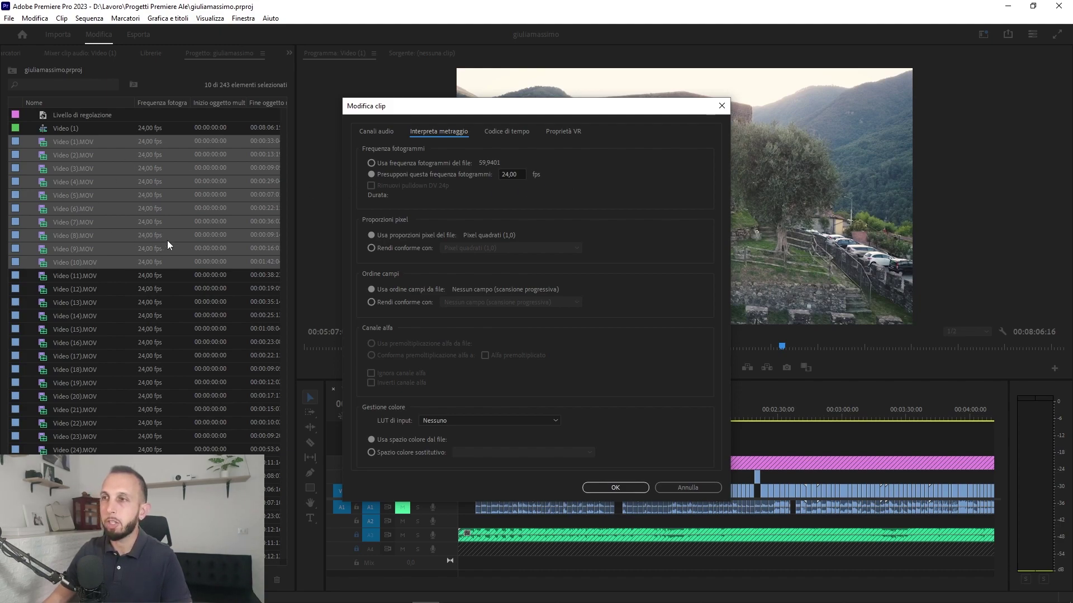
left_click(702, 490)
- Return the playhead to the sequence start and mute audio tracks A3 and A4, keeping both locked
left_click(243, 306)
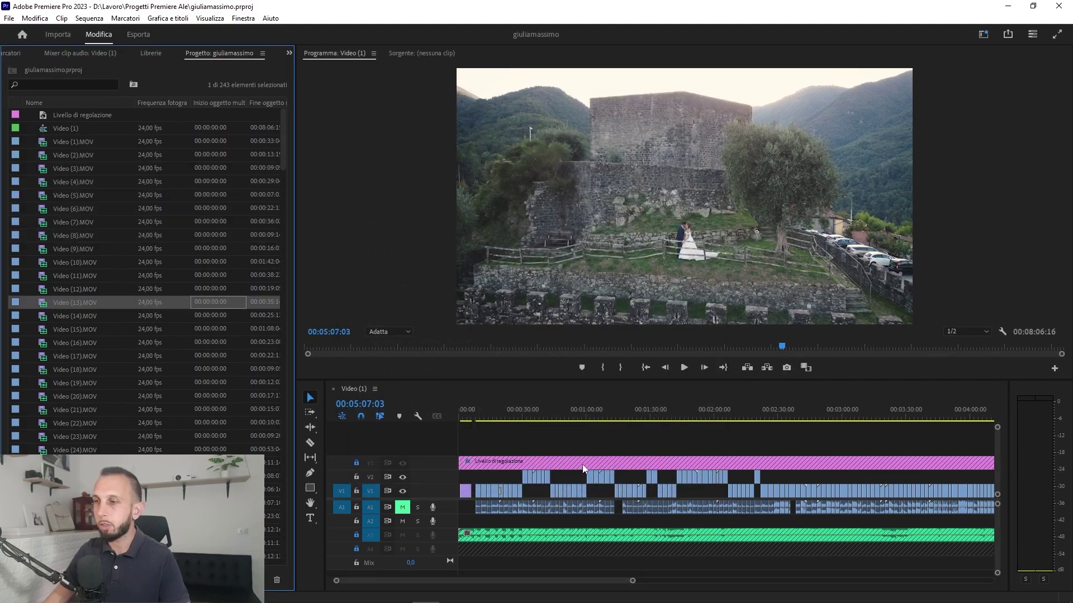
left_click(648, 367)
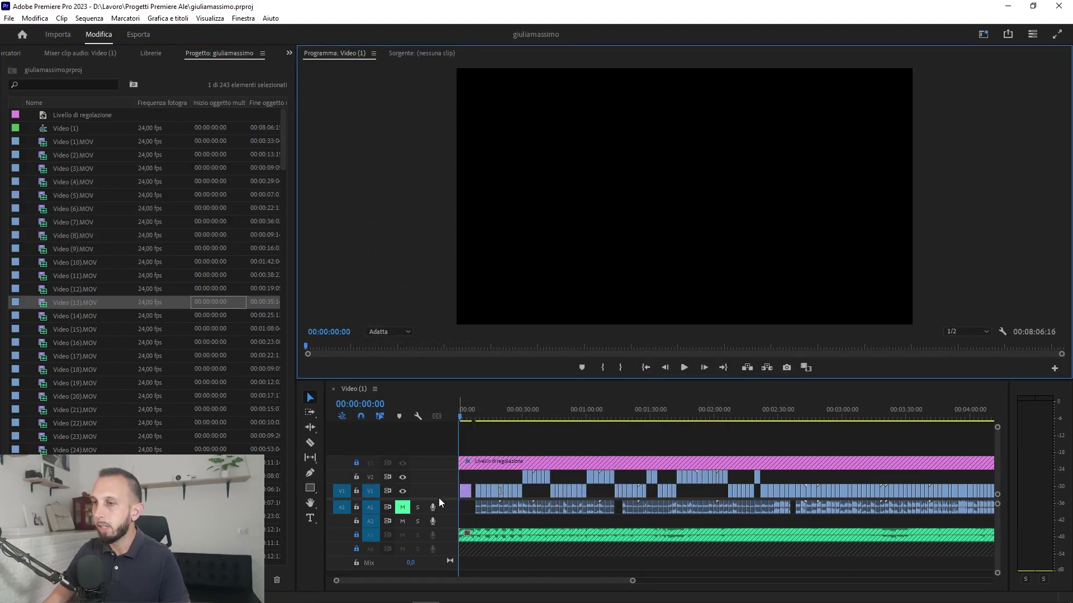
left_click(357, 535)
left_click(357, 550)
left_click(402, 536)
left_click(402, 550)
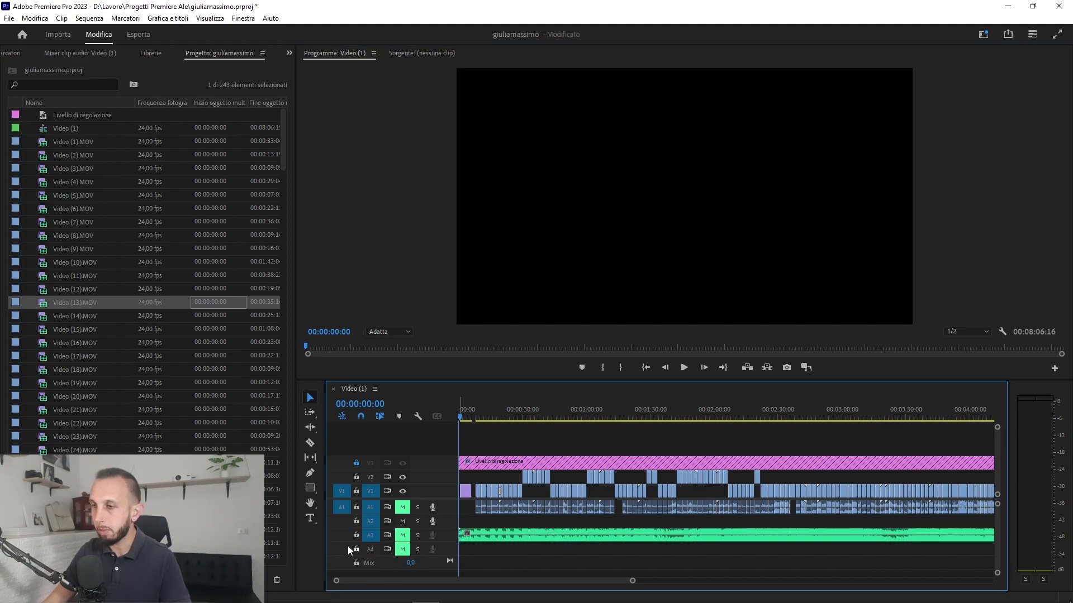
left_click(356, 550)
left_click(357, 535)
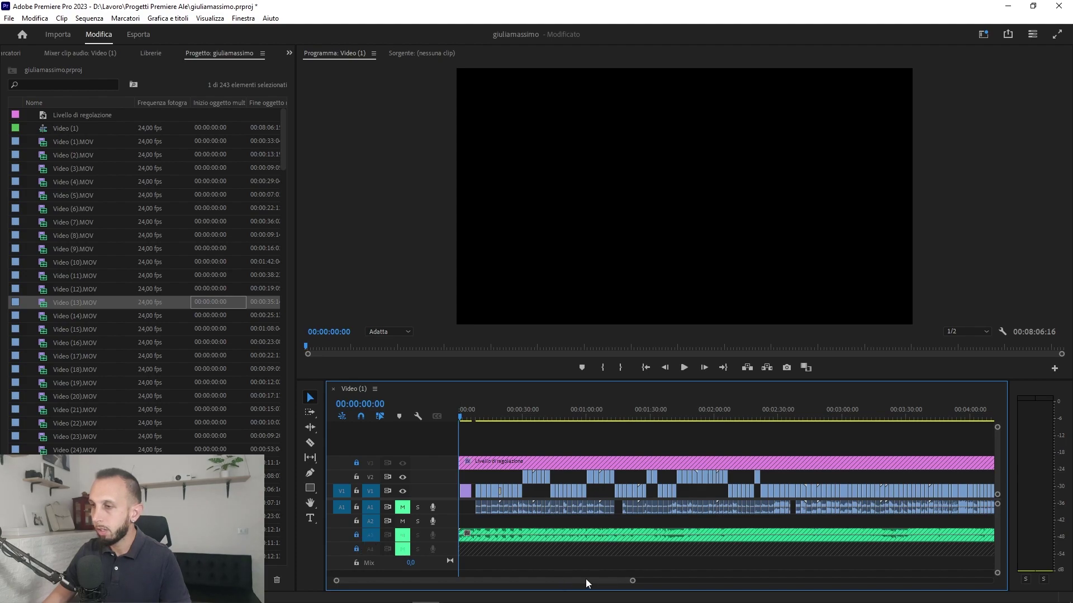
- Scroll the timeline and select Video (1).MOV in the Project panel
left_click_drag(575, 581, 536, 583)
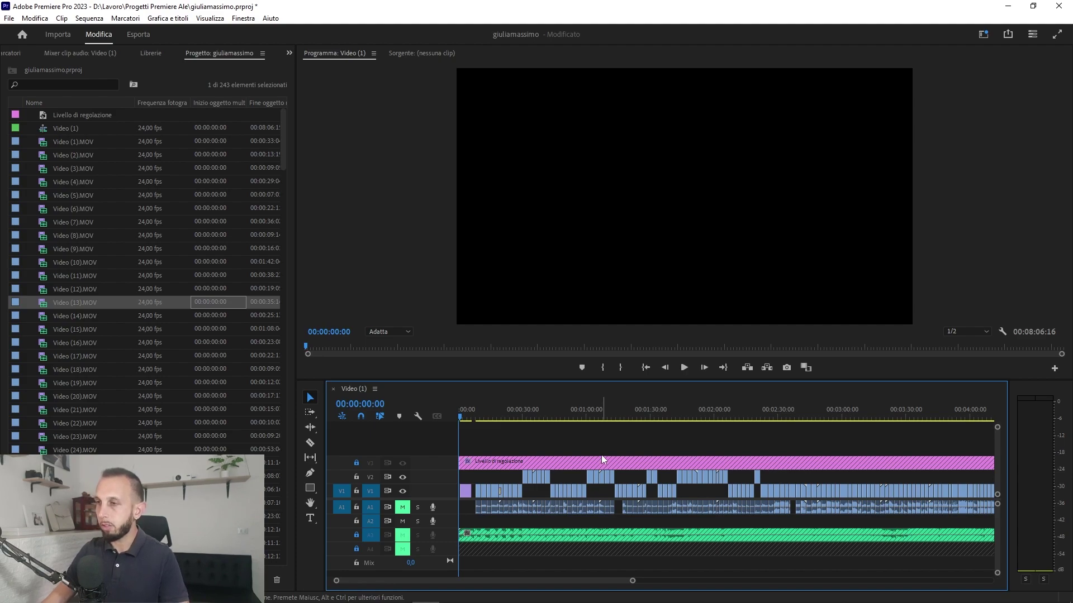
left_click(185, 249)
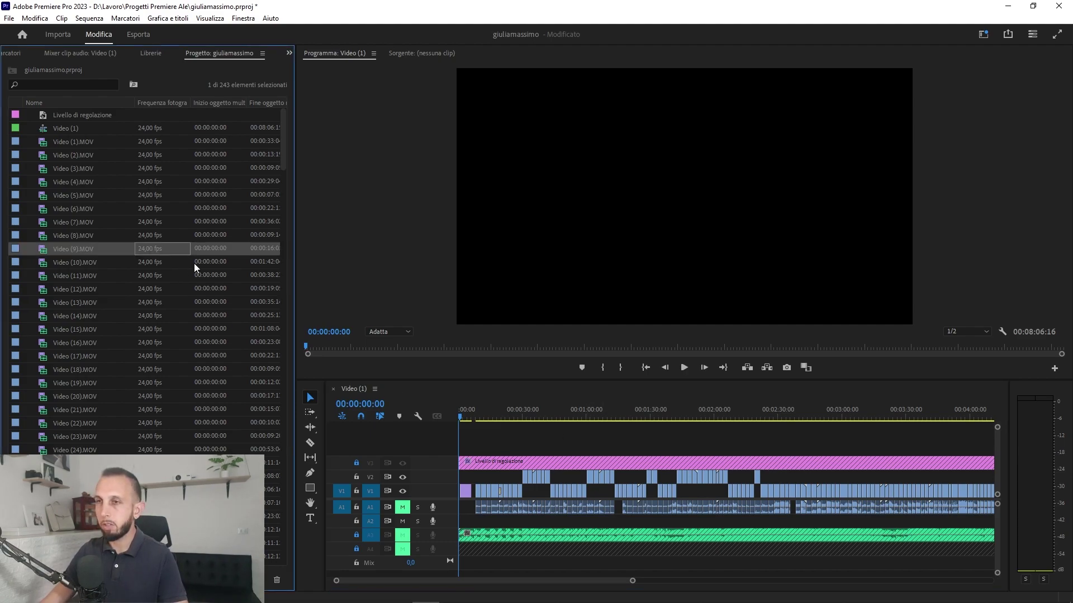
left_click(80, 143)
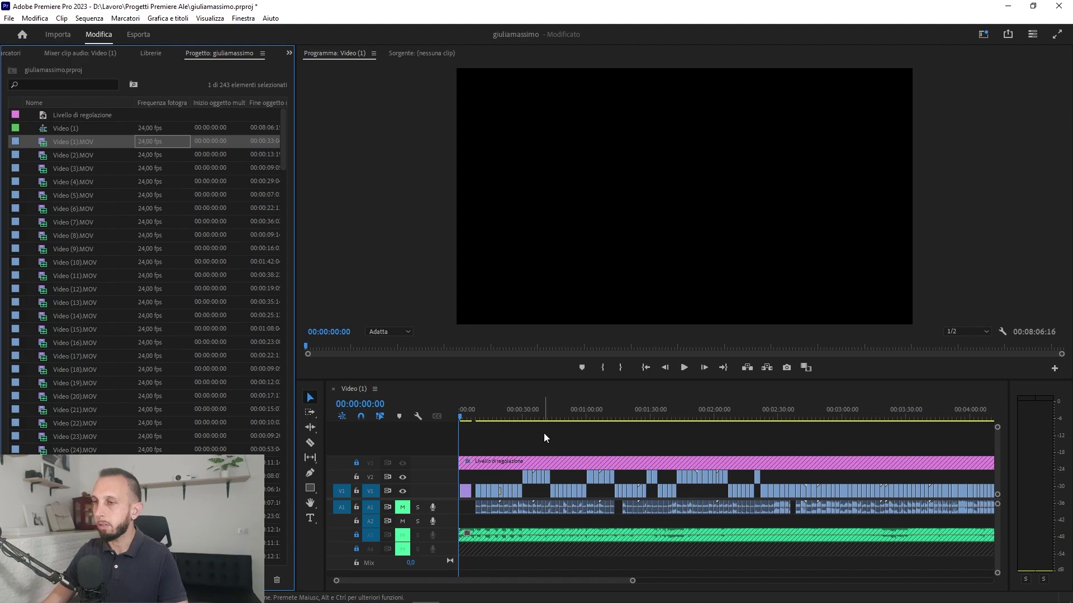
scroll(552, 490, "down", 1)
- Place Video (1).MOV on the timeline near 00:09:50
left_click_drag(630, 581, 829, 589)
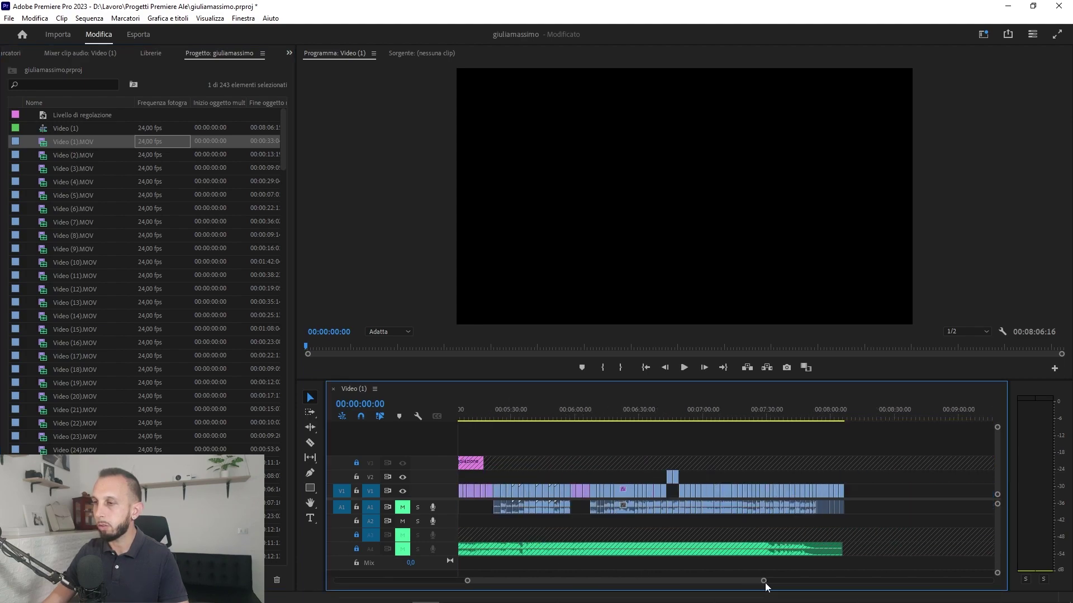
left_click(80, 142)
left_click(145, 171)
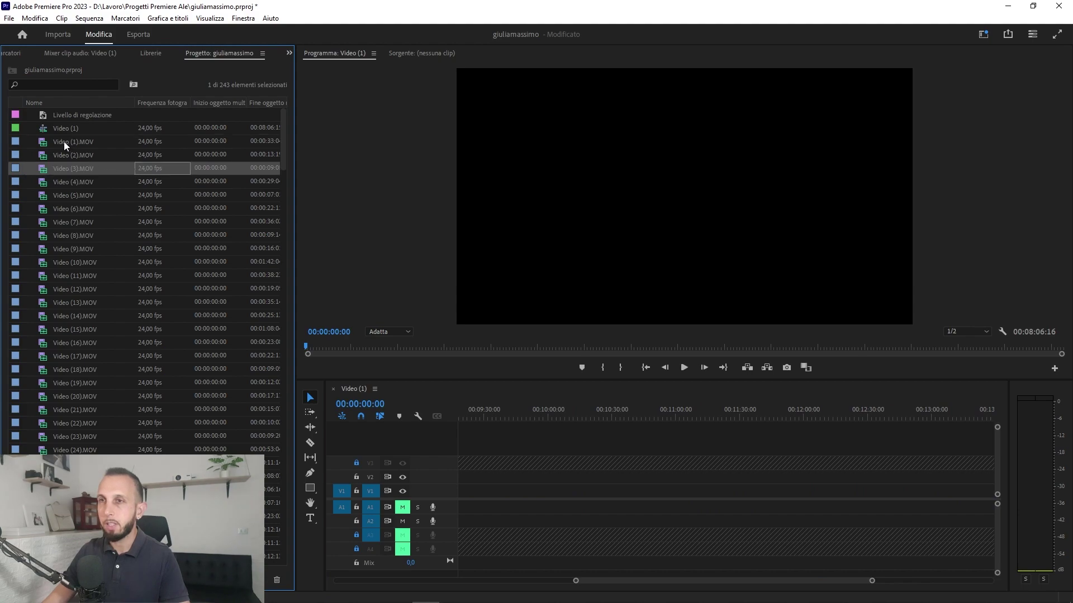
left_click_drag(64, 142, 508, 490)
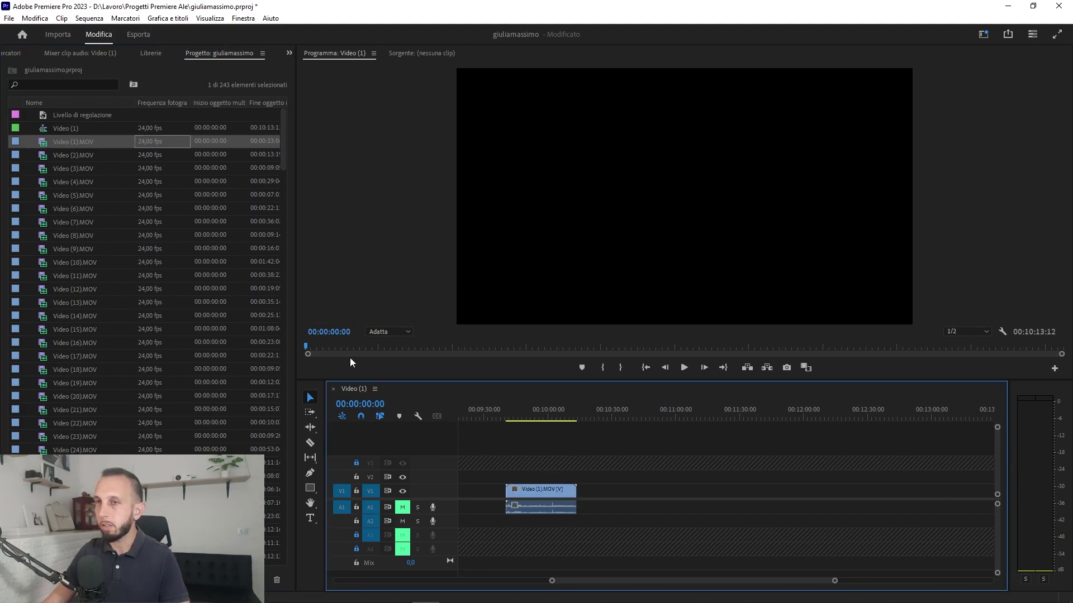
- Add Video (2).MOV through Video (10).MOV right after Video (1).MOV and play from their start
left_click(72, 157)
left_click(87, 256, "shift")
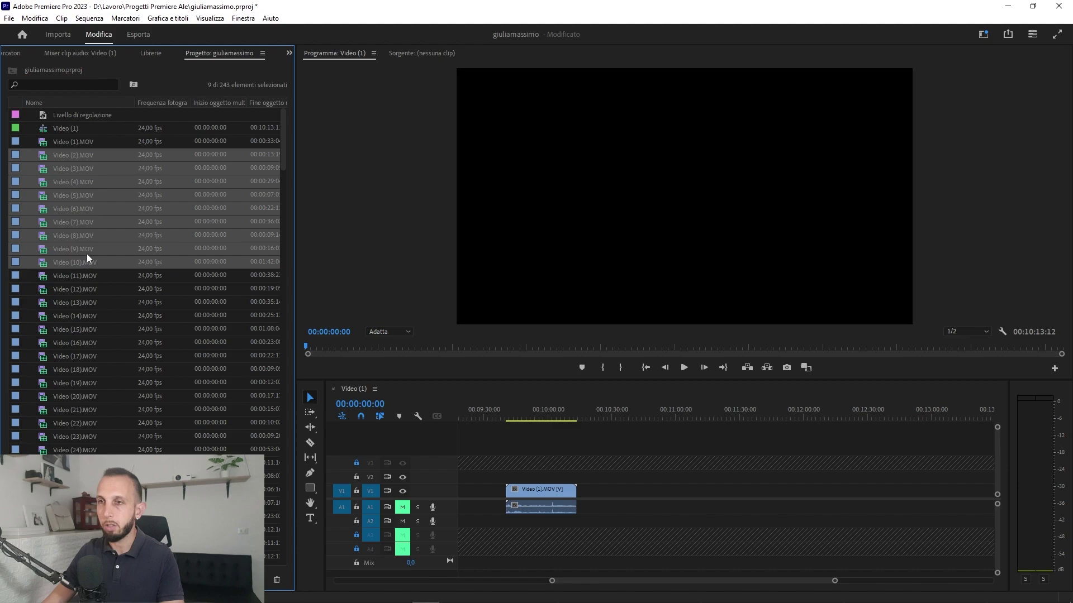
left_click_drag(613, 497, 841, 498)
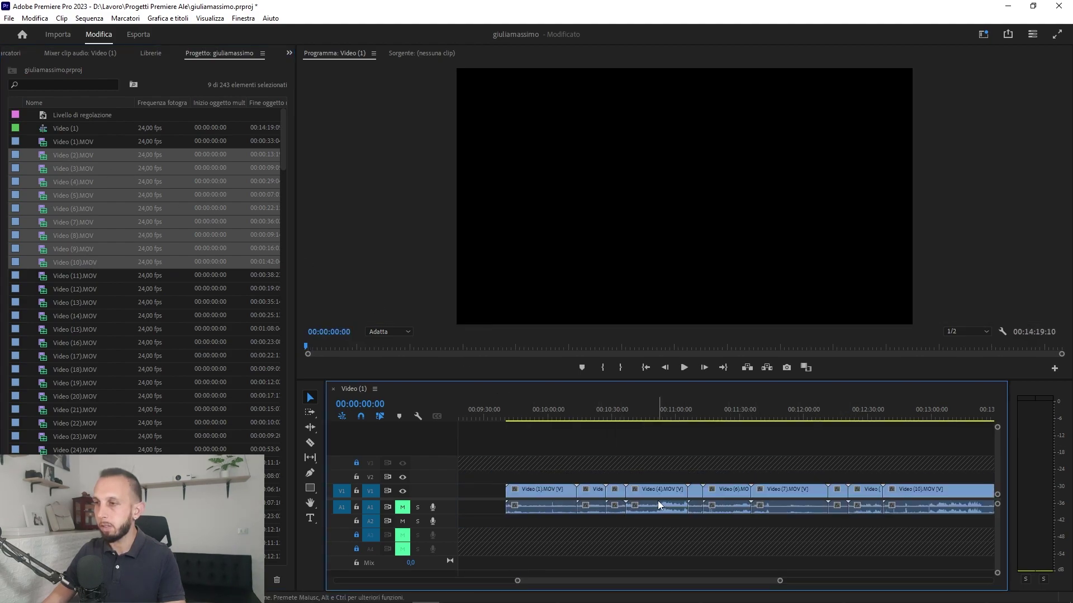
scroll(654, 503, "down", 3)
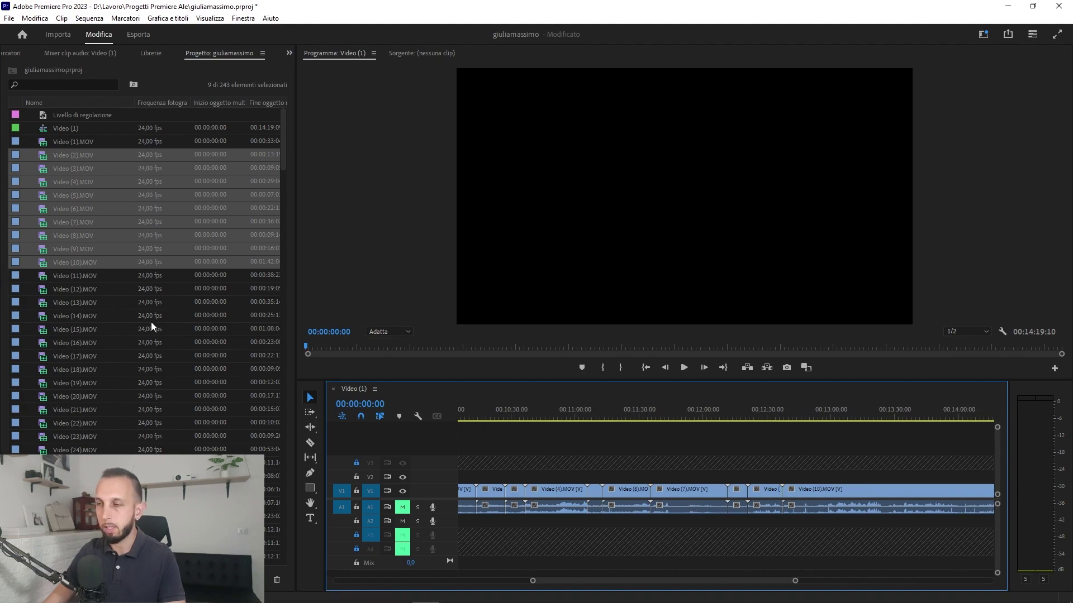
scroll(763, 533, "up", 2)
scroll(767, 528, "up", 2)
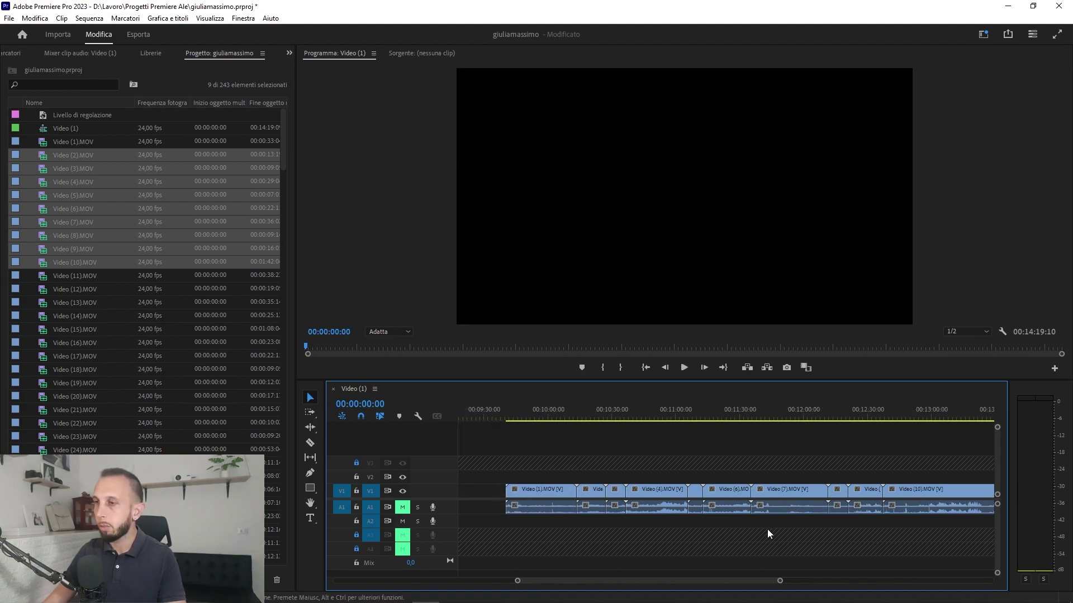
left_click(511, 403)
key("space")
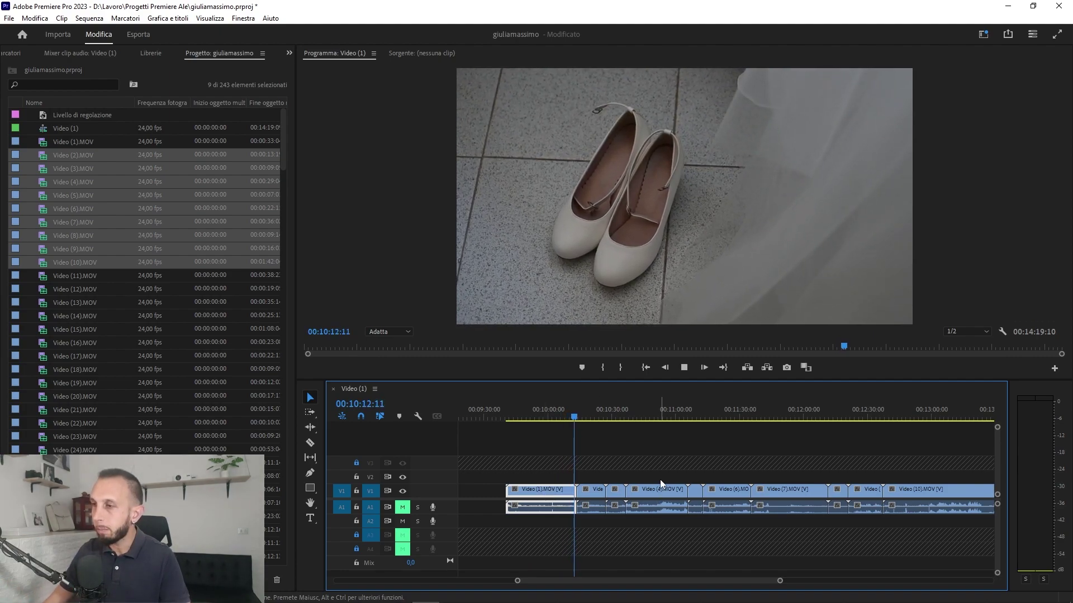
- Stop playback, set the playhead to 00:09:48:04 on the shoes shot, and razor-cut Video (1).MOV there
left_click(685, 368)
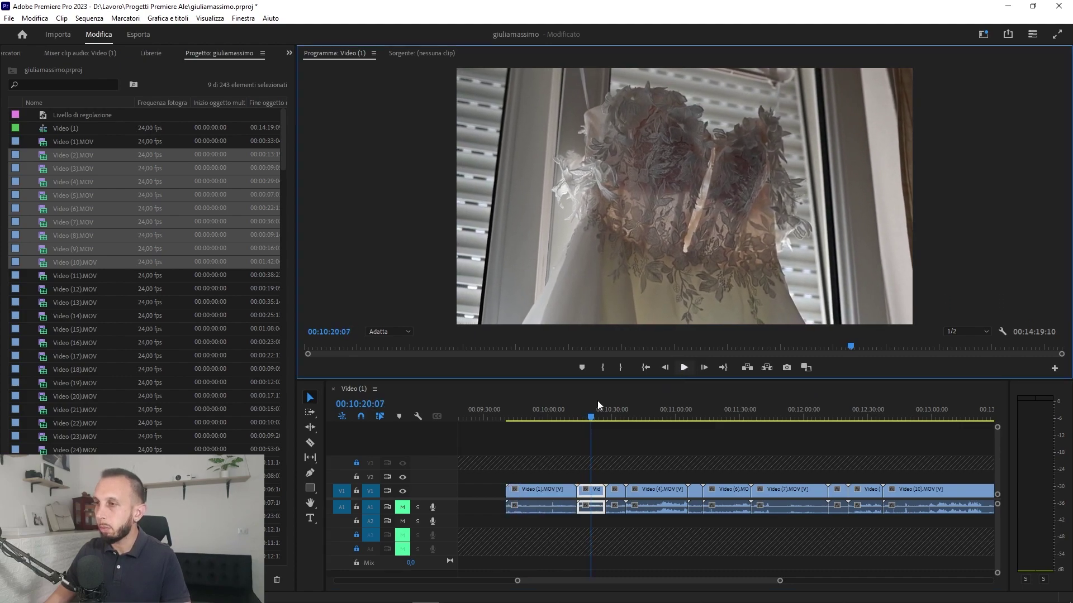
left_click(522, 417)
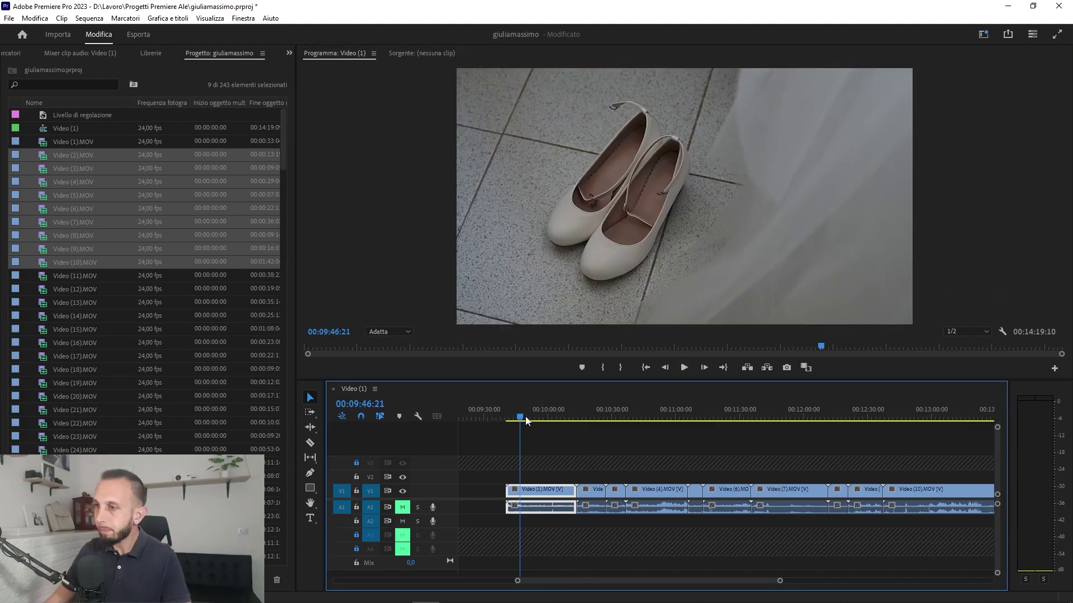
mouse_move(523, 417)
left_mouse_down()
mouse_move(562, 416)
mouse_move(513, 416)
left_mouse_up()
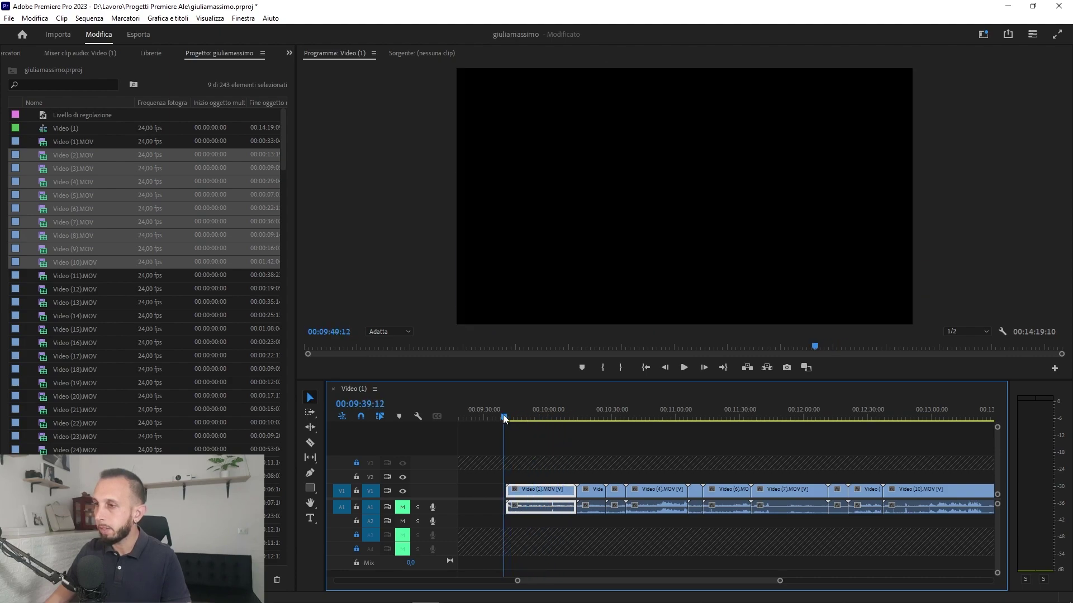
left_click_drag(513, 417, 523, 417)
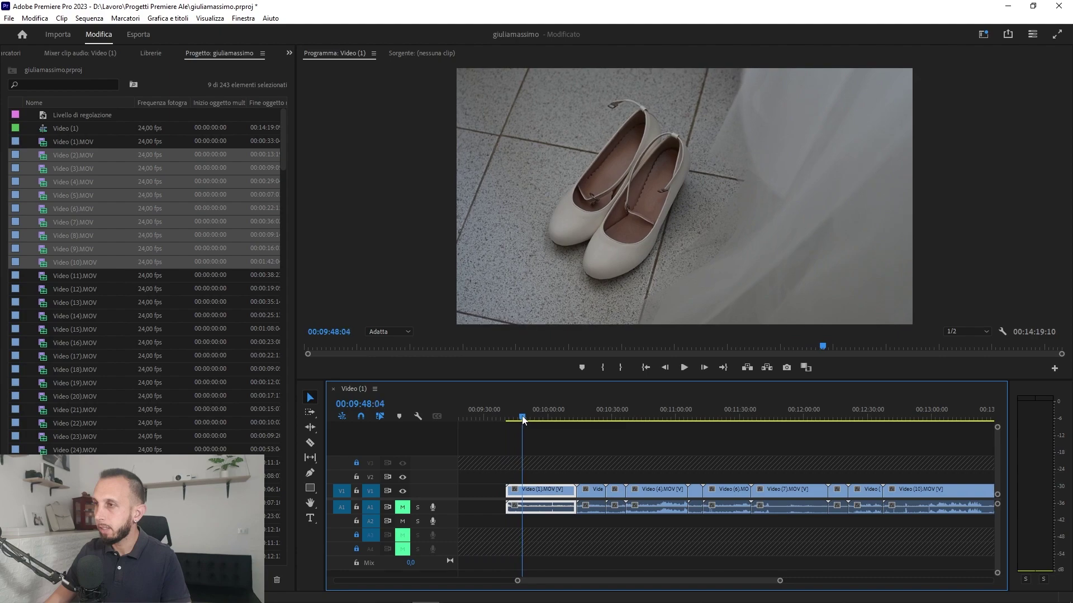
left_click(311, 444)
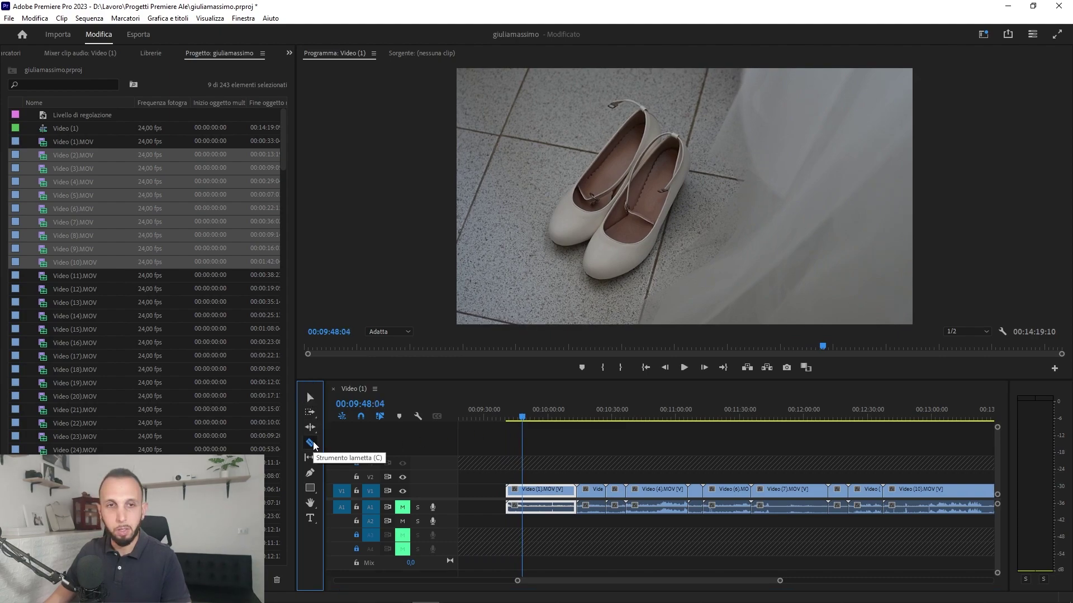
left_click(524, 492)
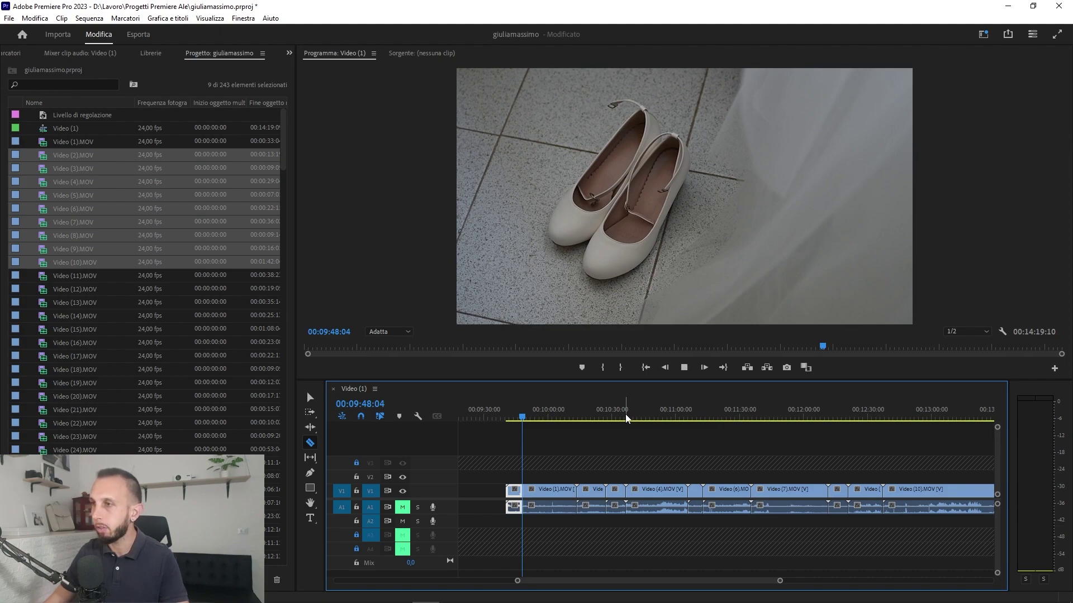
- Cut Video (1).MOV again at 00:09:51:11 and delete the pieces before and after the kept section
key("space")
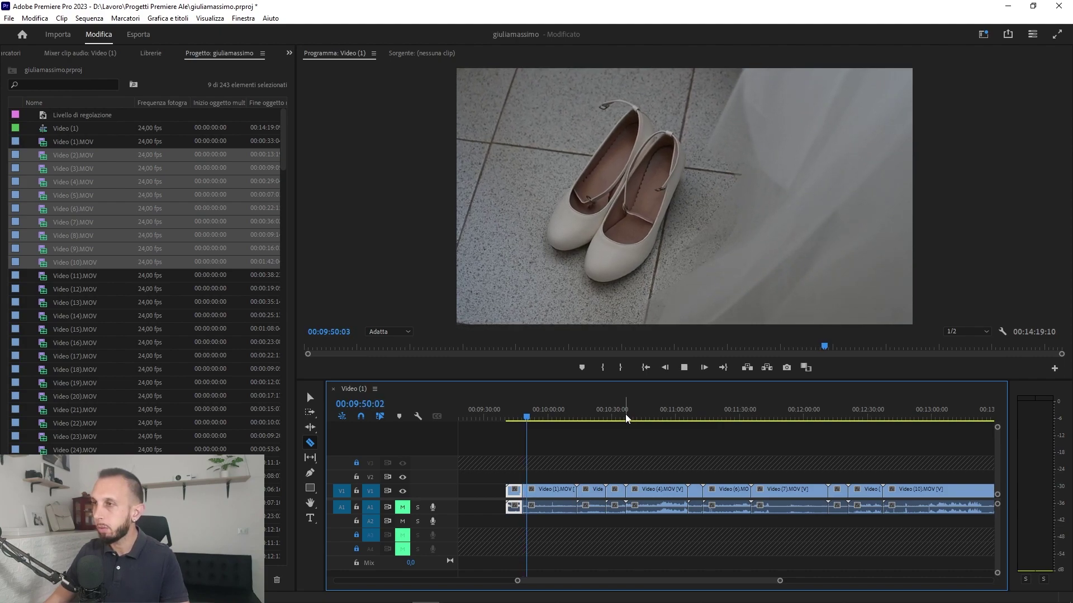
key("space")
key("d")
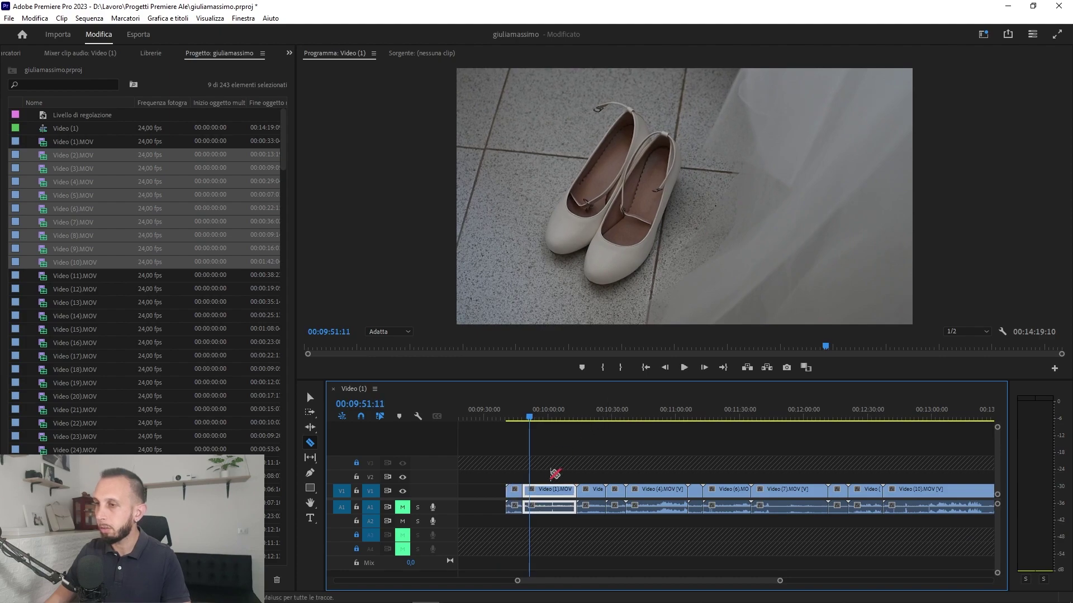
left_click(530, 492)
right_click(551, 492)
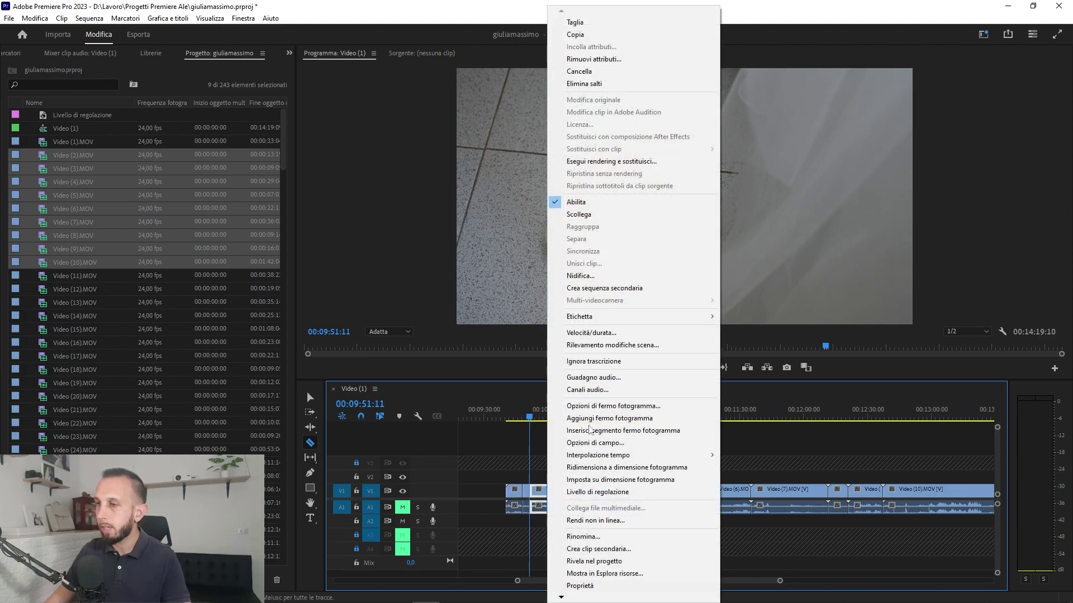
left_click(558, 73)
right_click(519, 492)
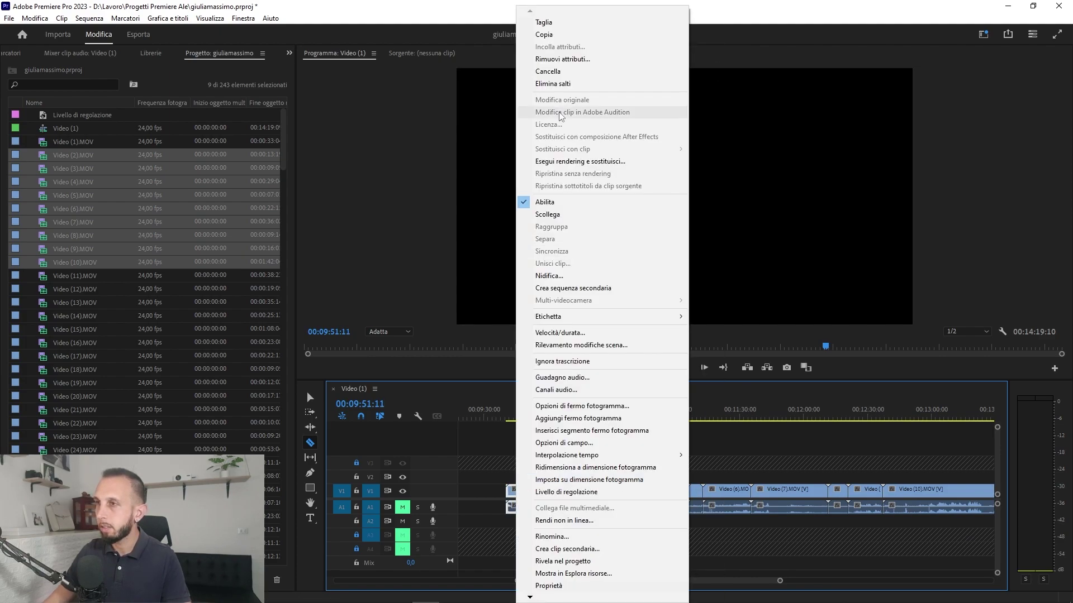
left_click(553, 70)
- Review the remaining short piece and close the gap with Elimina salti
left_click_drag(780, 584, 711, 581)
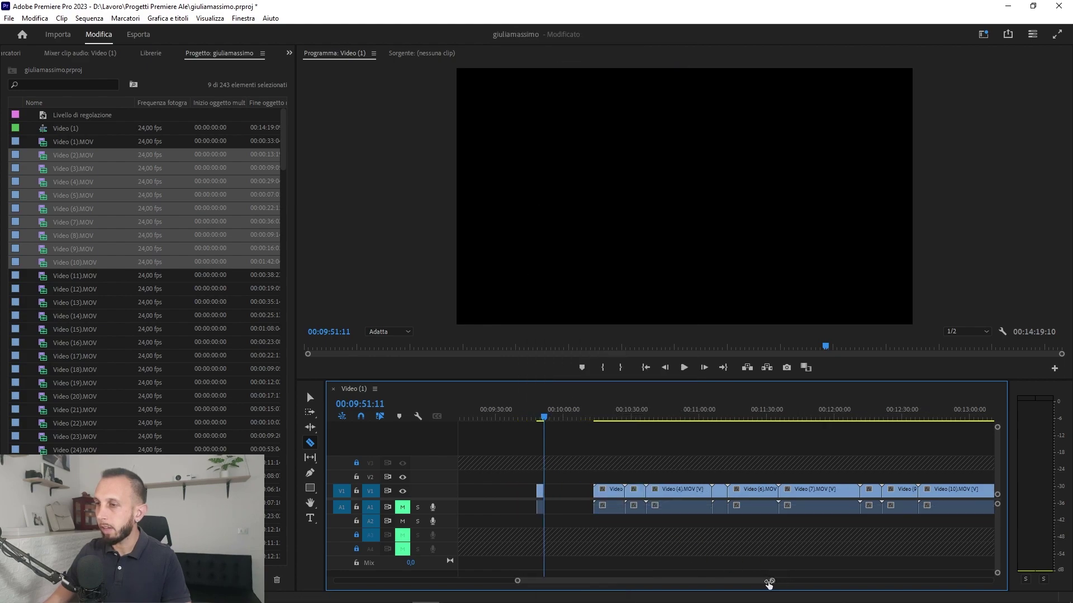
left_click(714, 416)
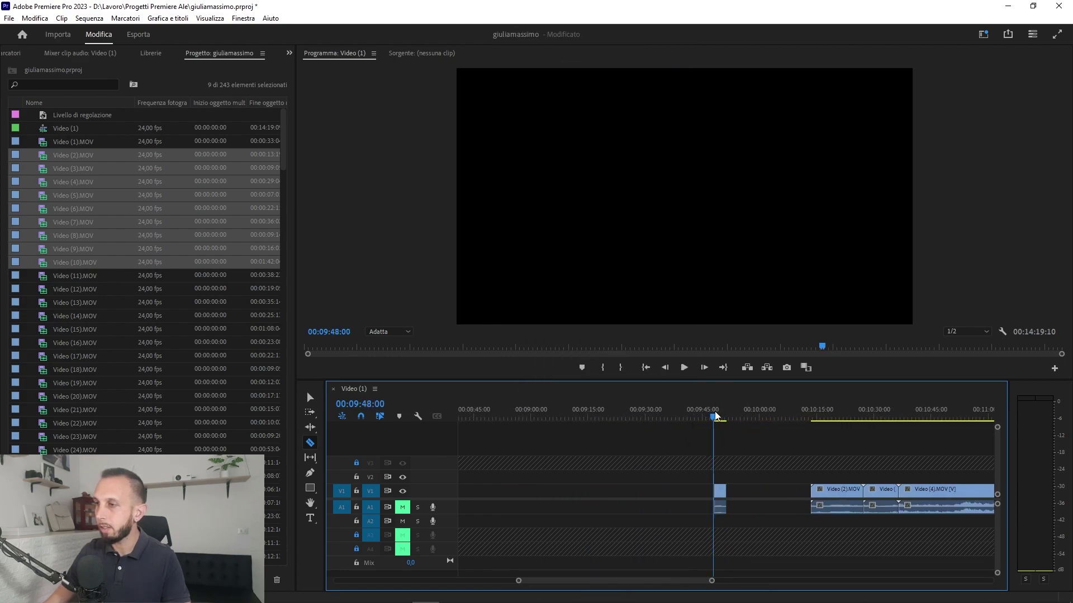
key("space")
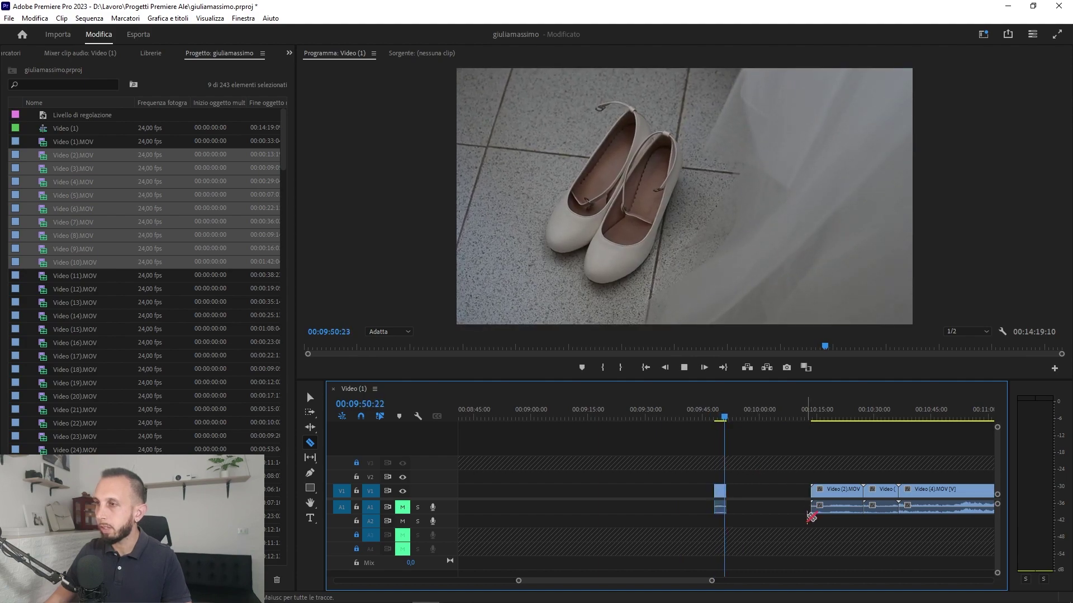
key("space")
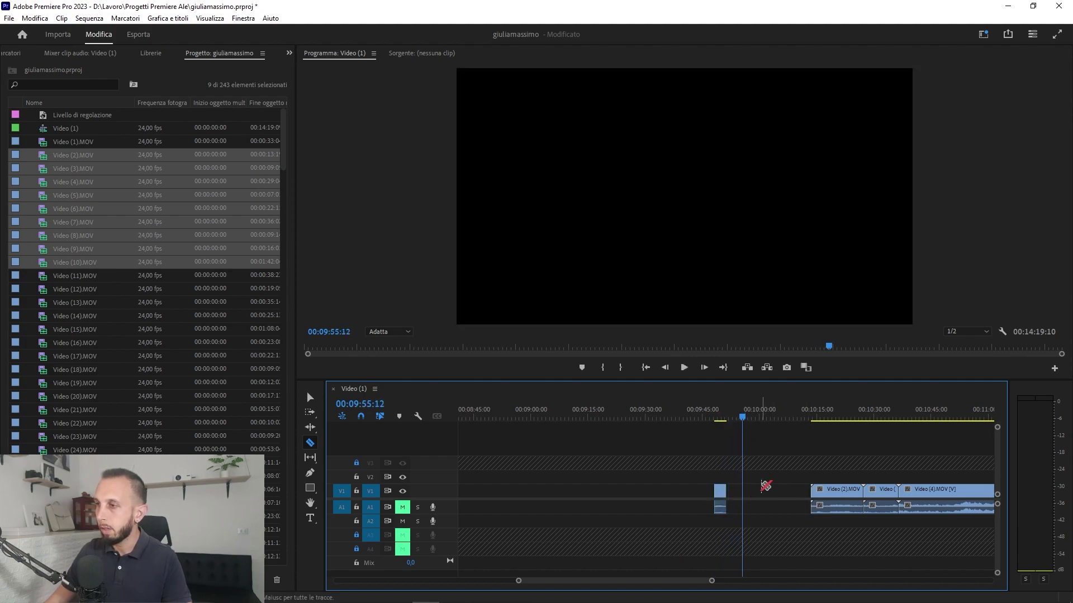
right_click(761, 487)
left_click(791, 493)
- Cut Video (2).MOV at 00:09:54:15, remove the resulting gaps, and replay the trimmed opening
key("Up")
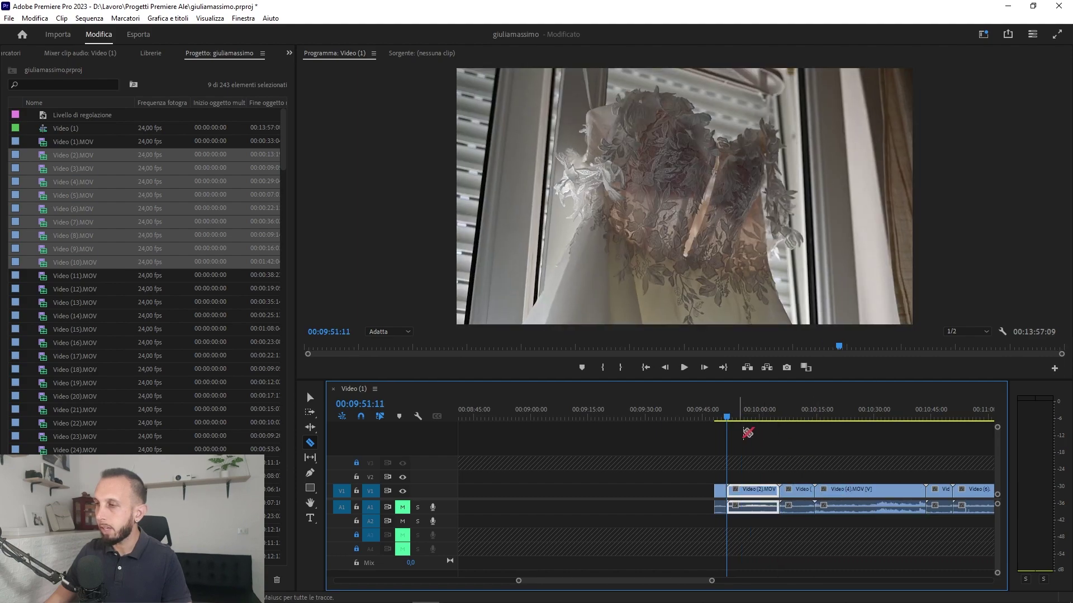
left_click_drag(729, 422, 741, 420)
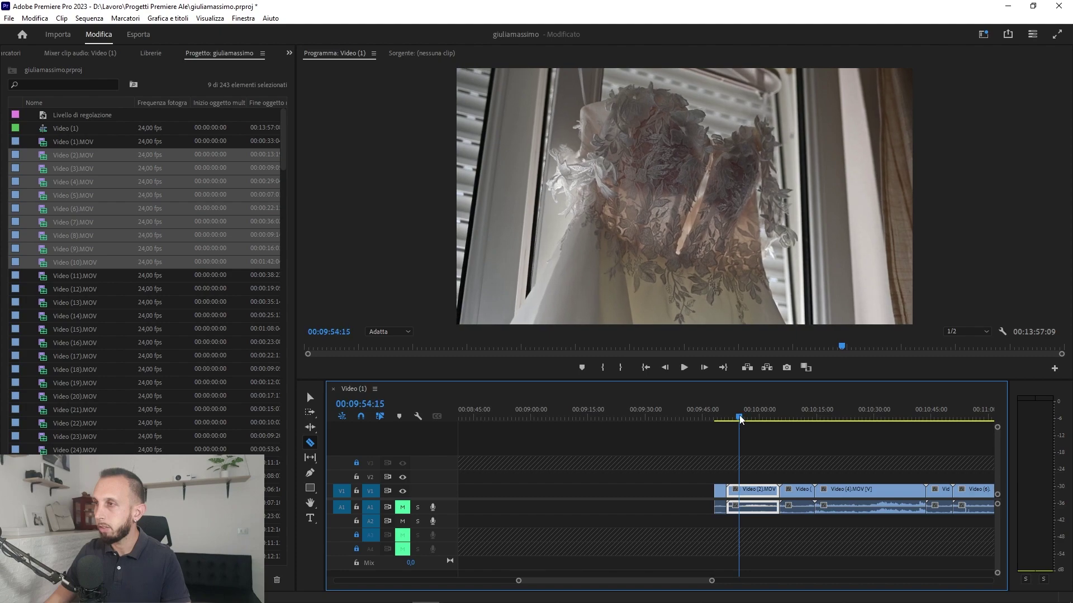
left_click(747, 494)
key("space")
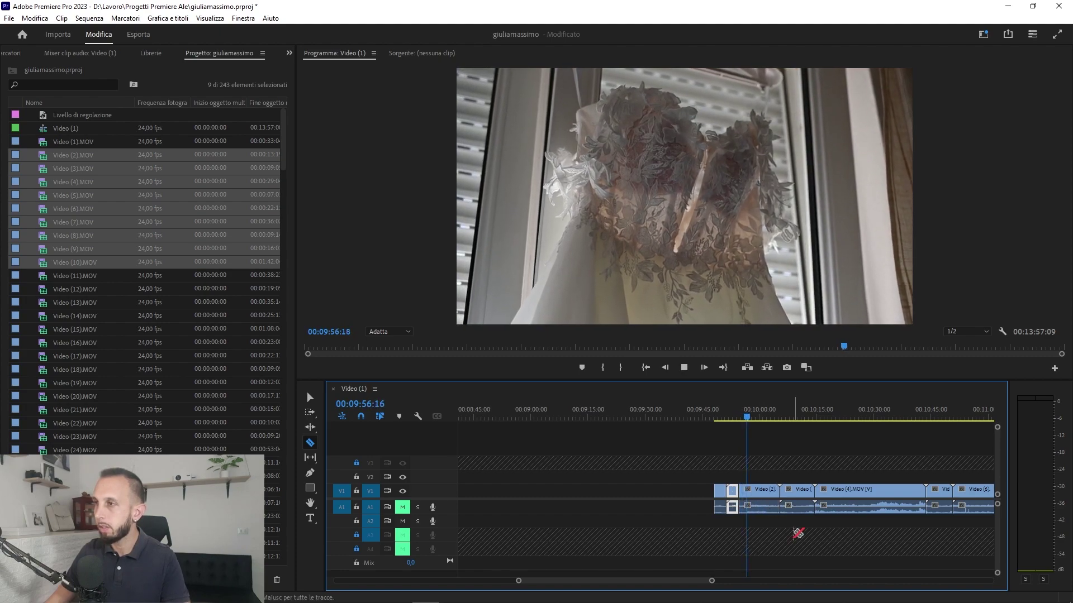
key("space")
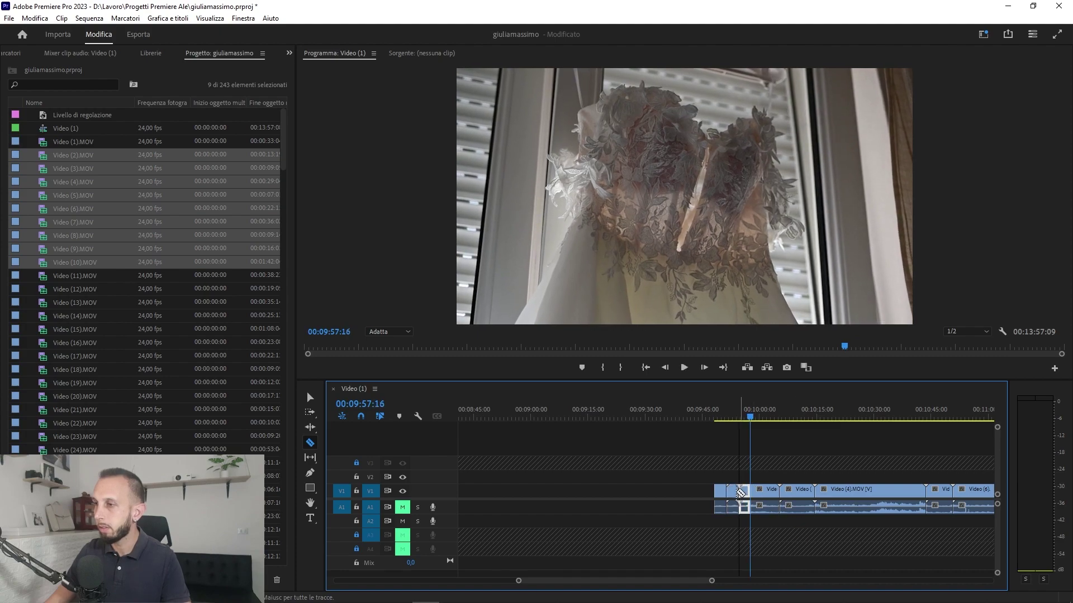
right_click(736, 493)
left_click(760, 85)
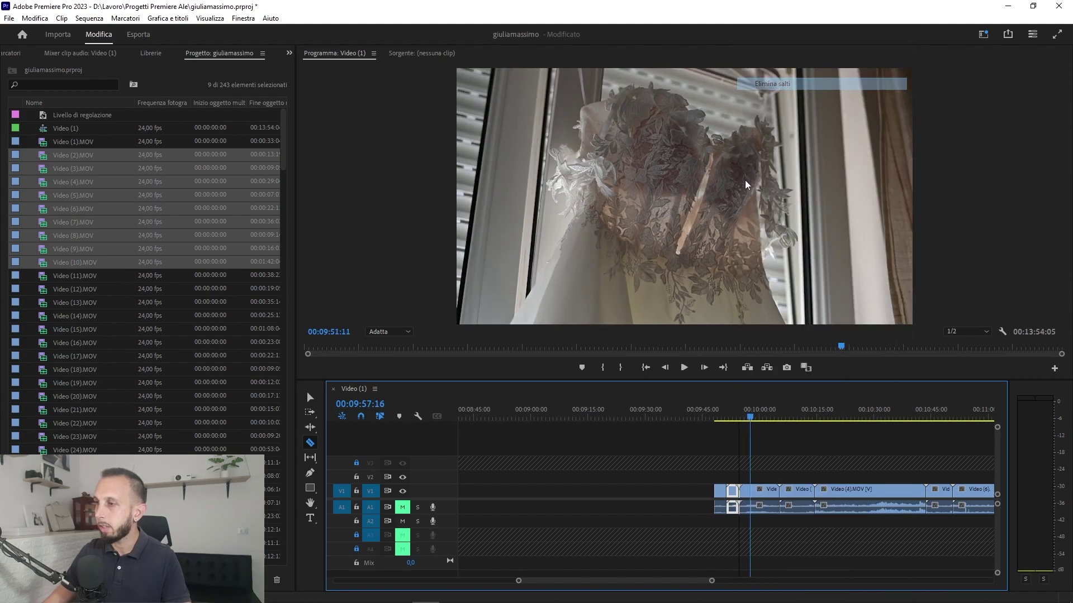
right_click(755, 492)
left_click(791, 87)
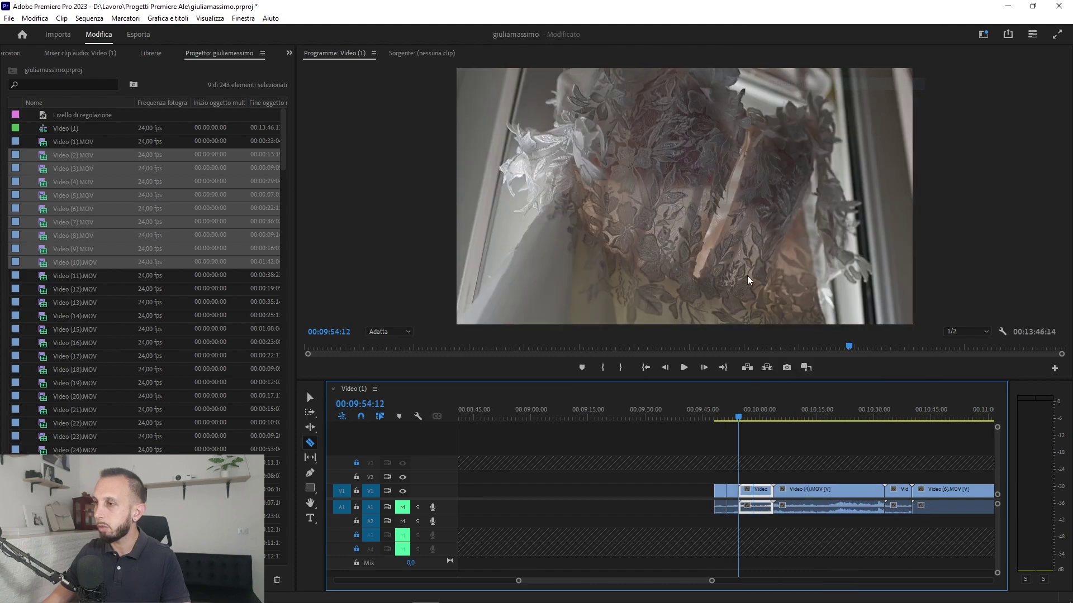
left_click(717, 417)
key("space")
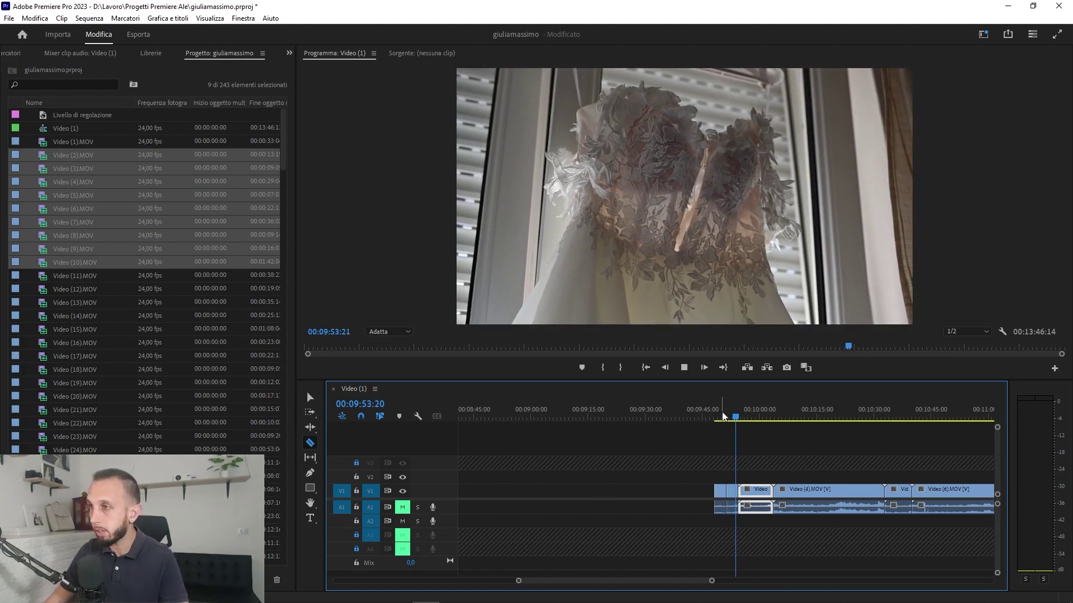
key("space")
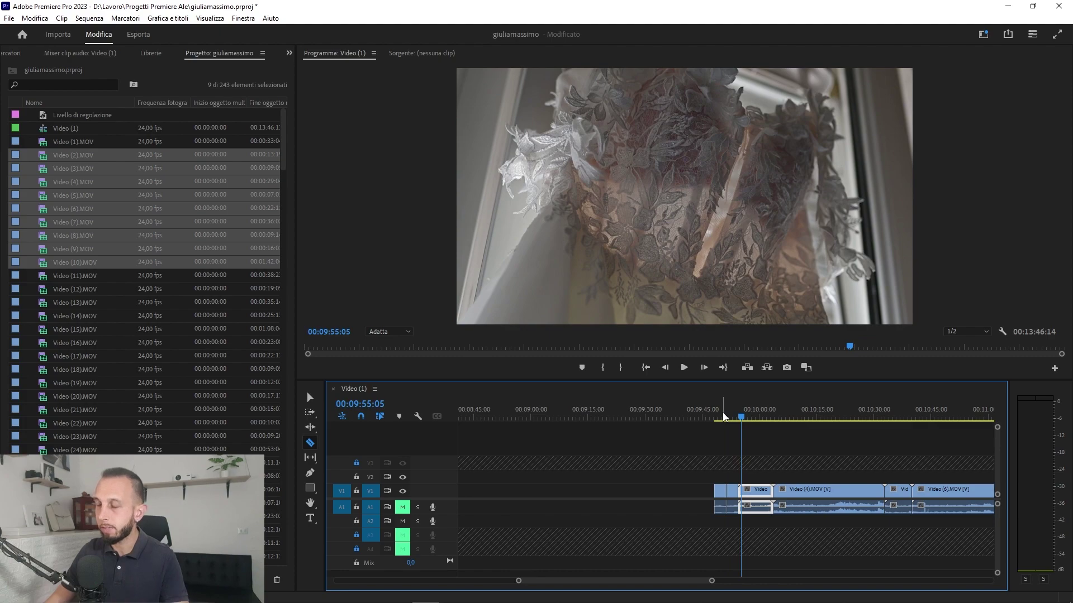
left_click_drag(712, 583, 830, 588)
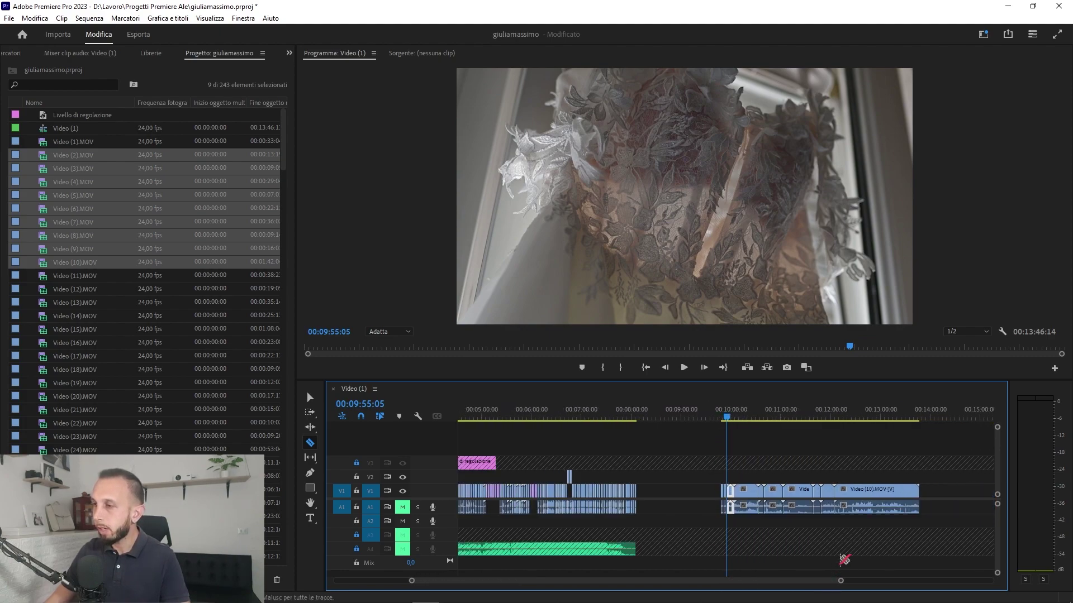
key("v")
left_click_drag(955, 509, 715, 487)
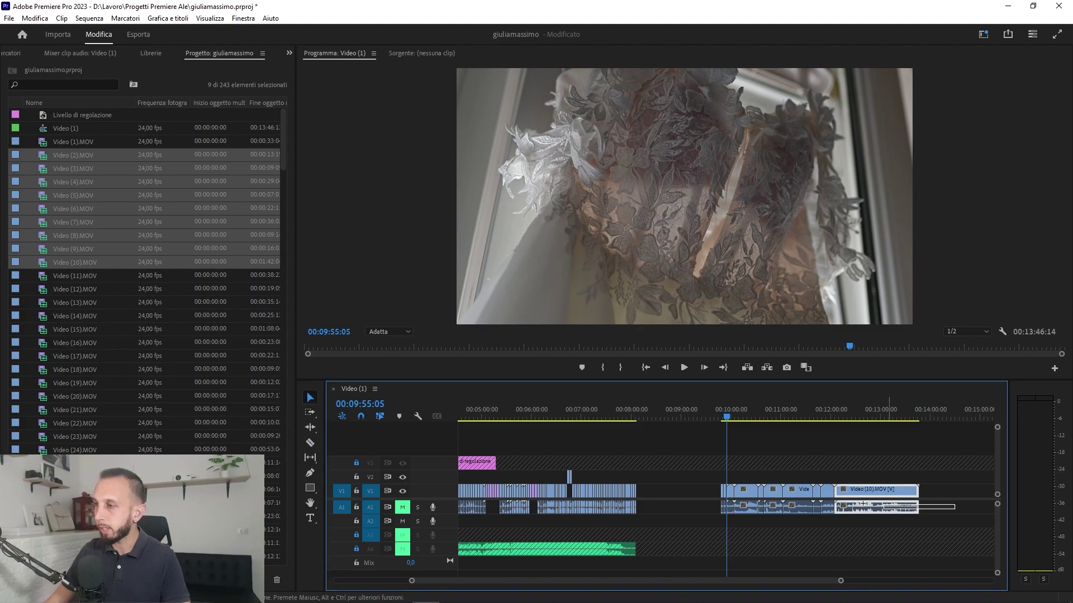
key("Delete")
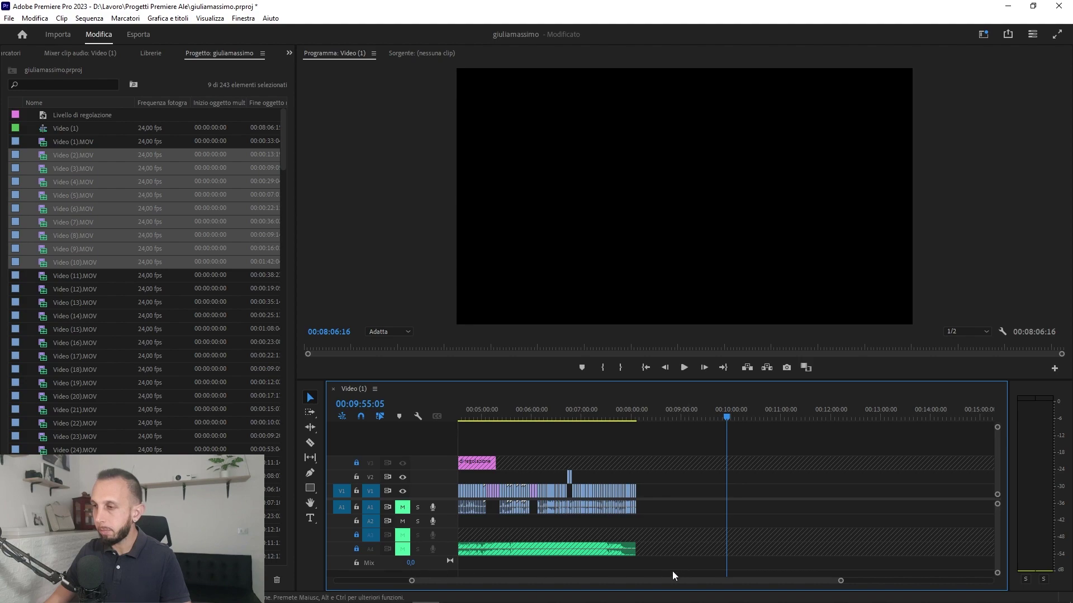
left_click_drag(652, 581, 556, 583)
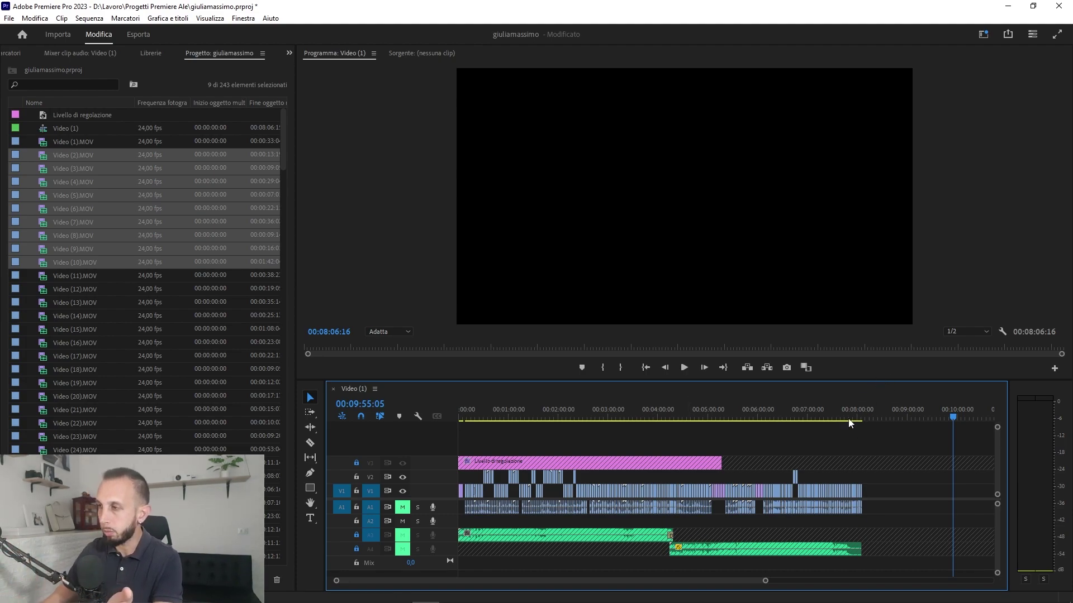
- Deselect the music clips and zoom in on their join, with the playhead at 00:04:13:17
left_click_drag(855, 414, 851, 414)
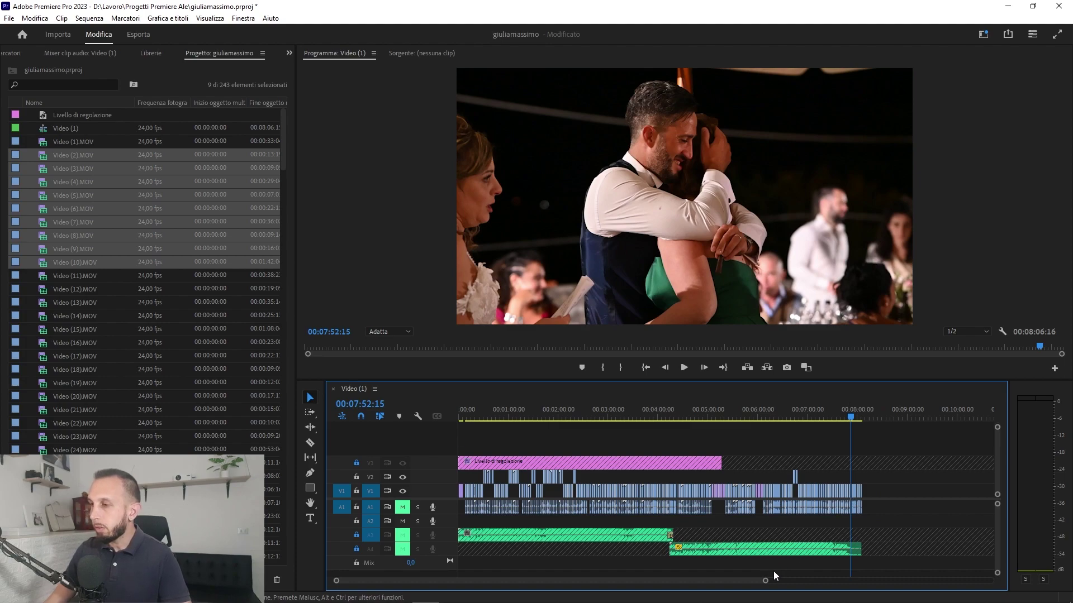
left_click_drag(761, 582, 693, 582)
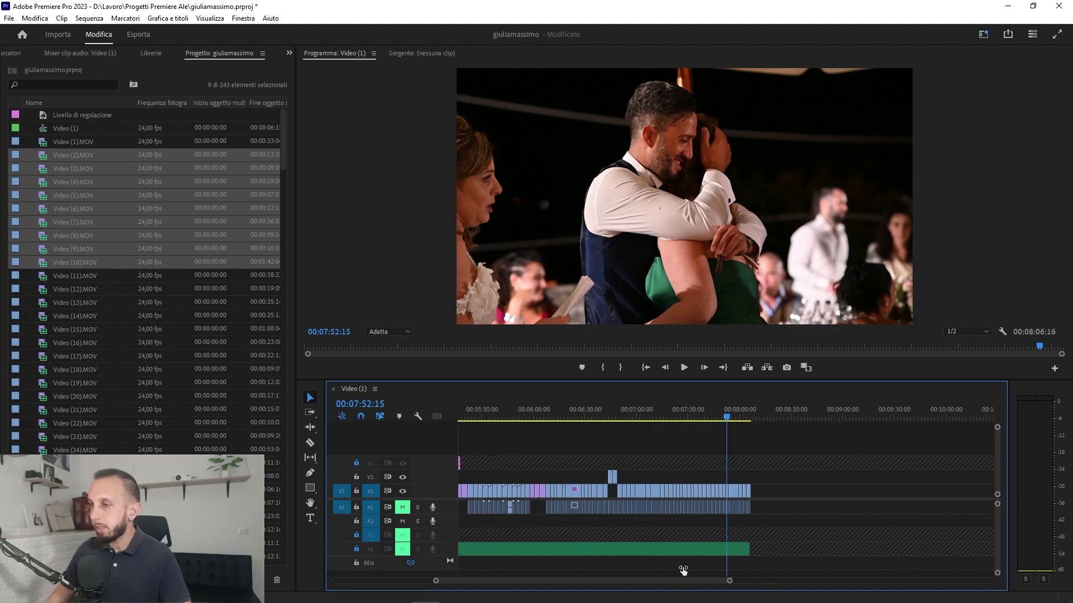
left_click_drag(734, 409, 717, 418)
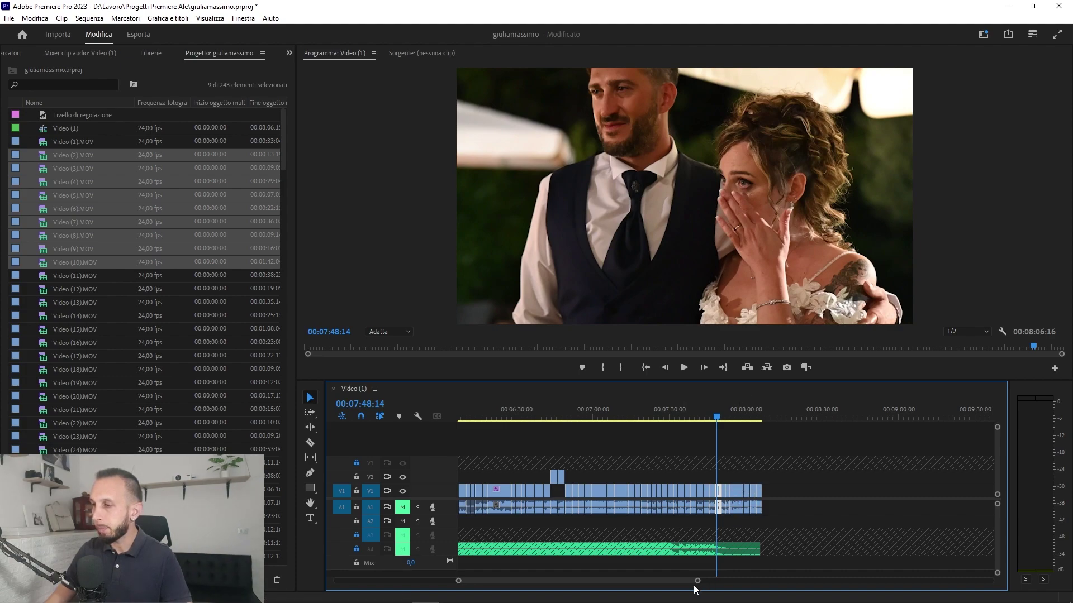
left_click_drag(697, 582, 748, 588)
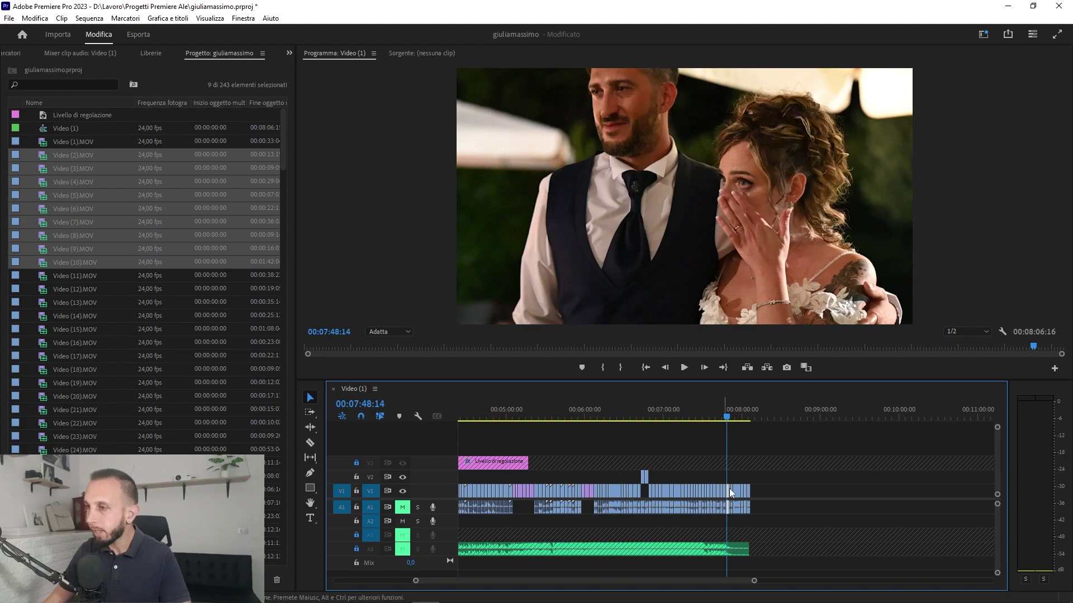
left_click(695, 581)
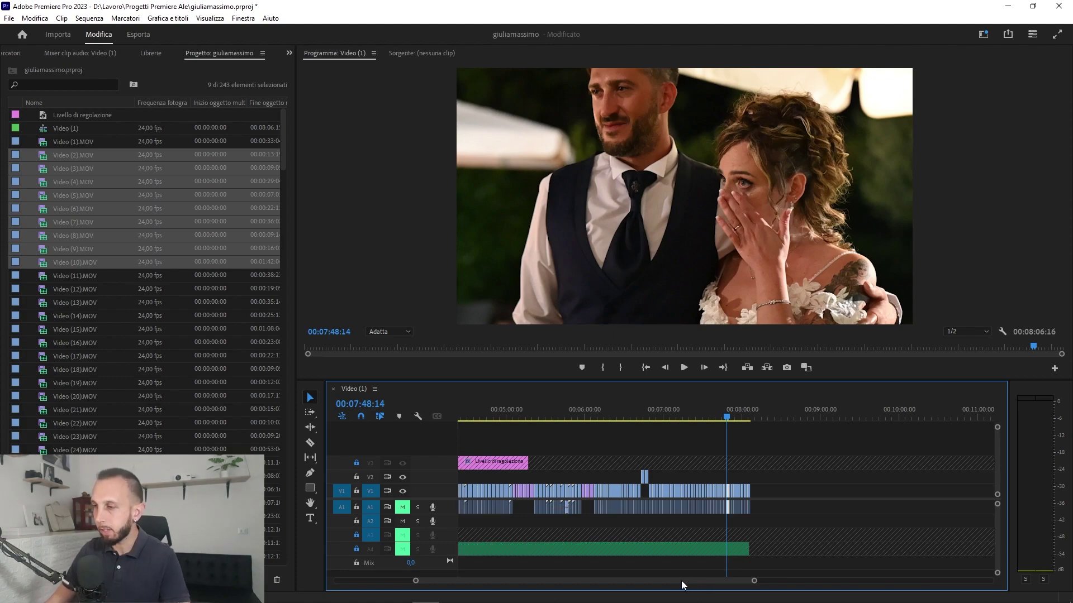
scroll(678, 581, "up", 2)
scroll(760, 581, "down", 3)
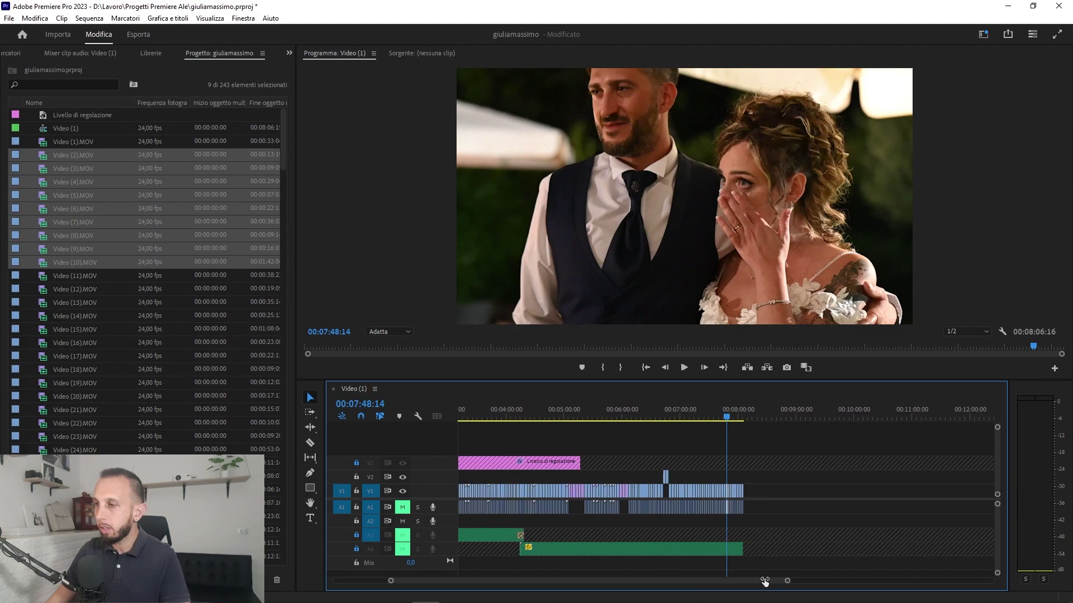
left_click_drag(764, 582, 688, 582)
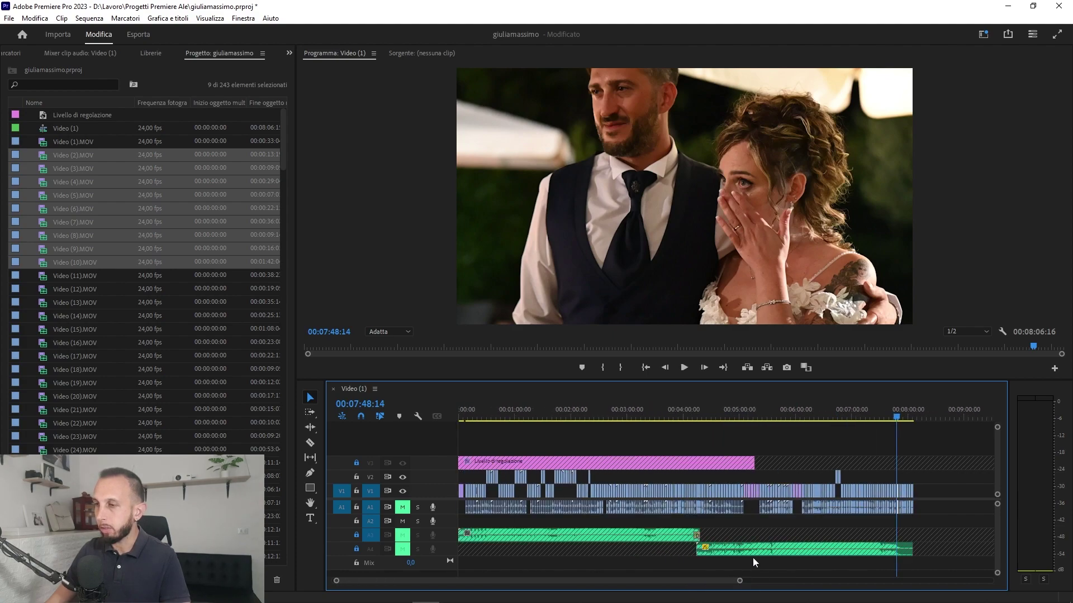
left_click_drag(688, 412, 697, 405)
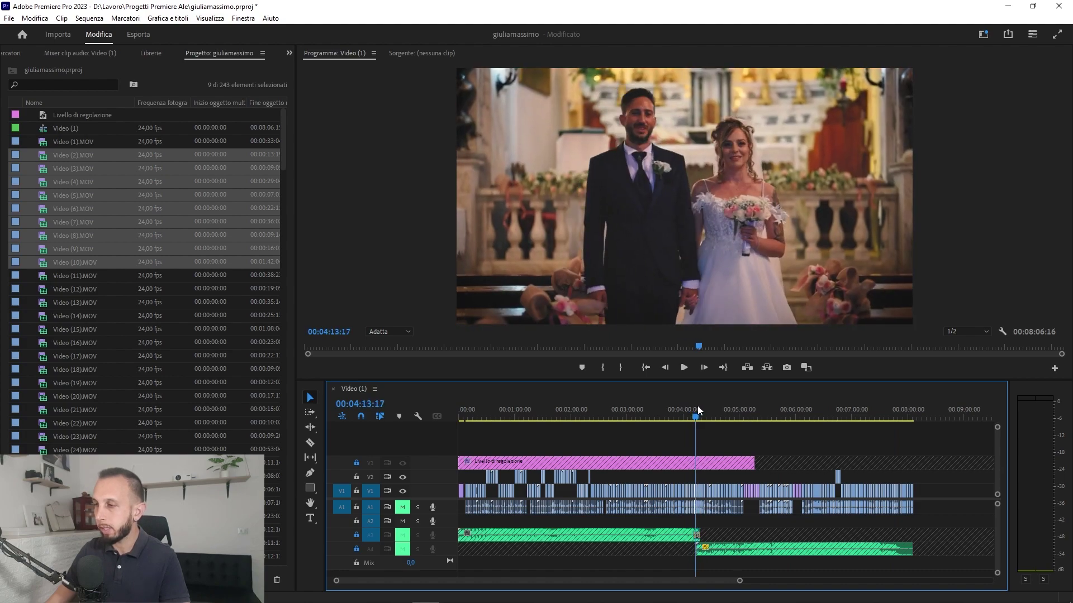
left_click_drag(740, 583, 639, 574)
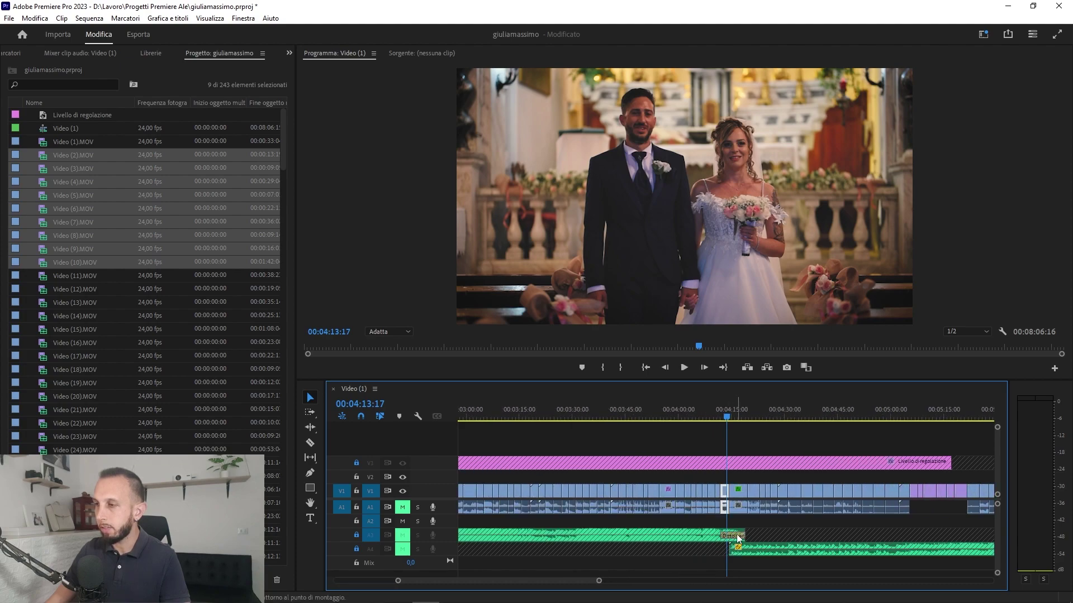
- Switch to the Colore workspace and expand Effetti > Transizioni audio > Dissolvenza incrociata
left_click(985, 34)
left_click(893, 141)
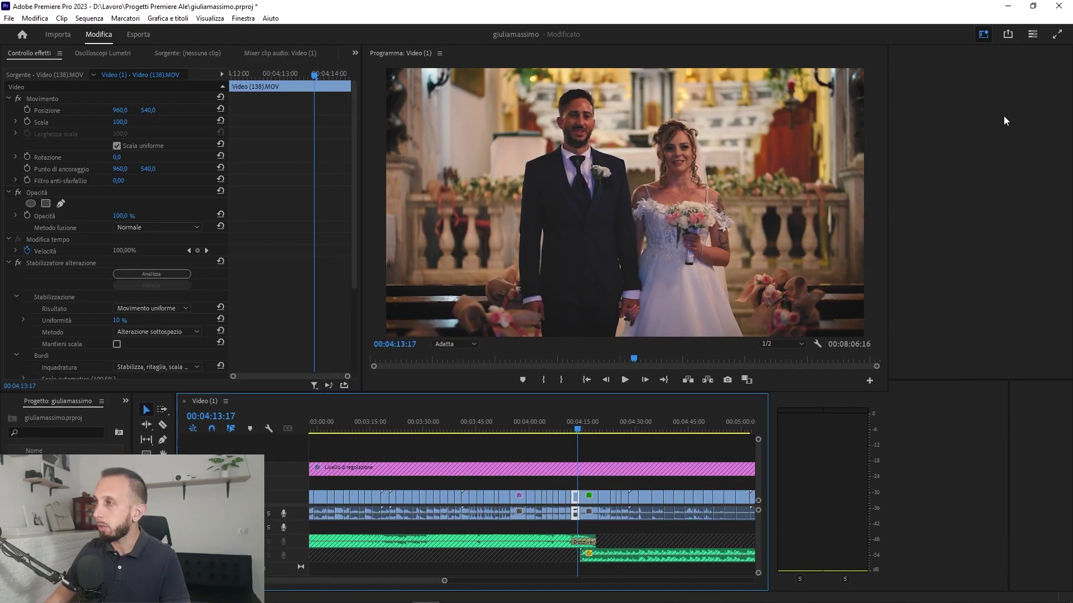
left_click(897, 116)
left_click(903, 128)
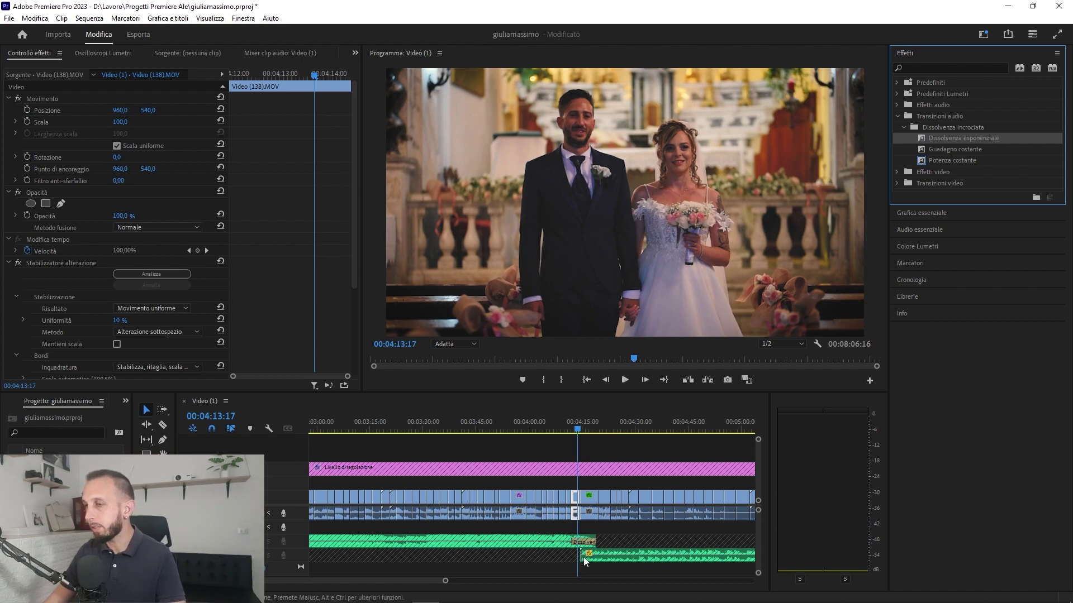
mouse_move(446, 581)
left_mouse_down()
mouse_move(615, 592)
mouse_move(578, 595)
left_mouse_up()
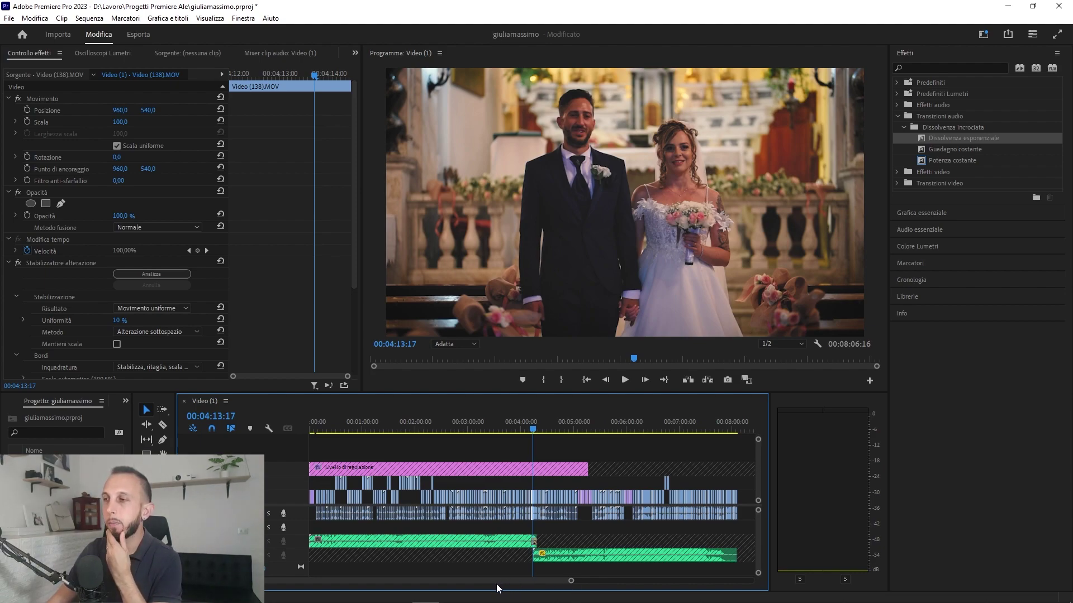
- Move the playhead to 00:00:00:00, adjust the timeline zoom and lock audio track A3
left_click(588, 380)
left_click_drag(571, 582, 482, 581)
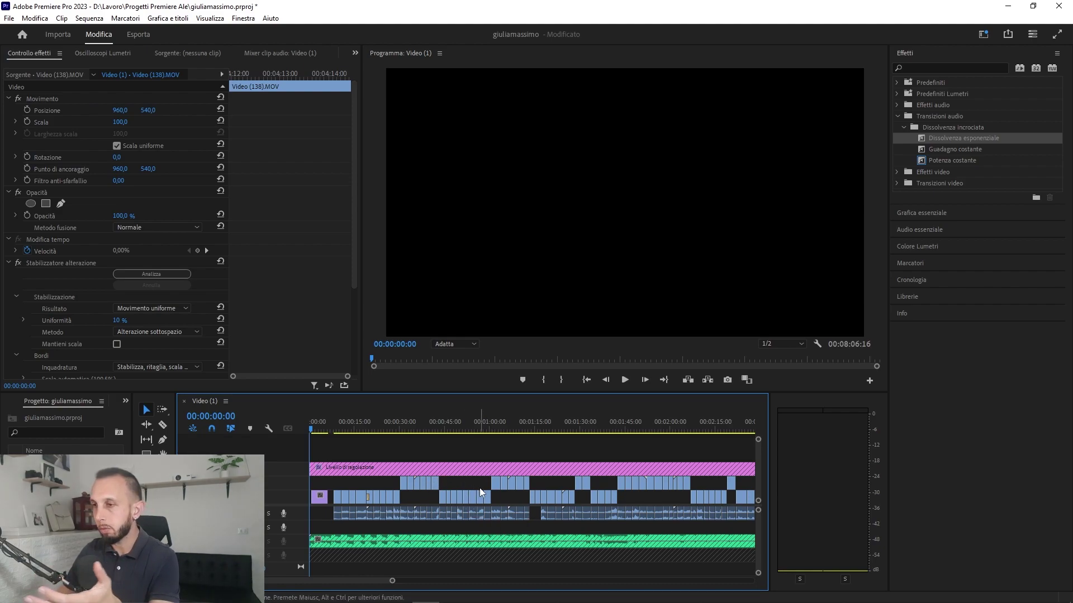
scroll(385, 579, "down", 2)
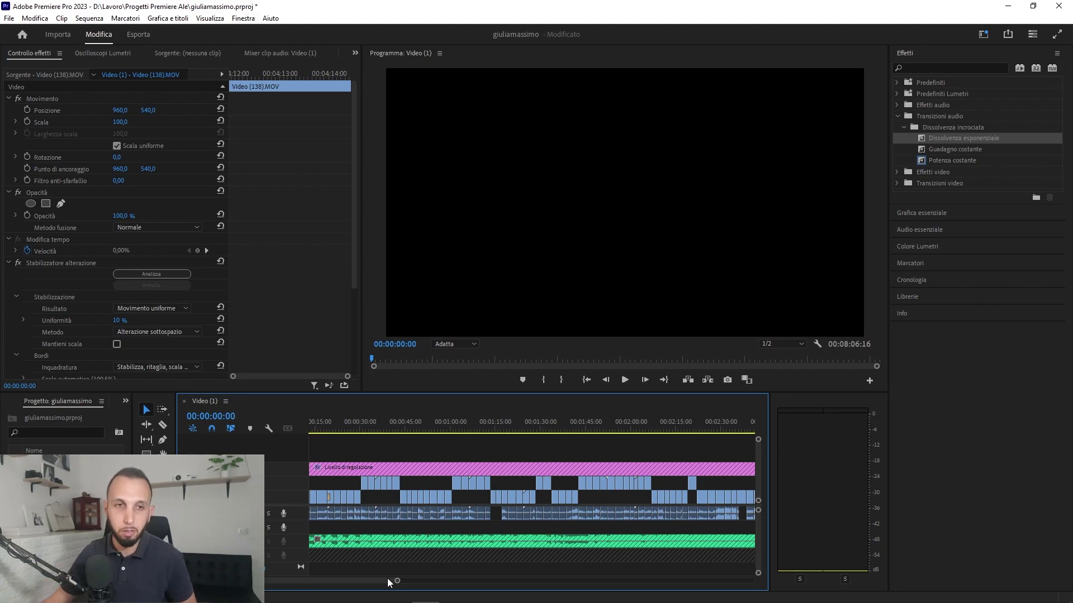
left_click_drag(407, 582, 480, 582)
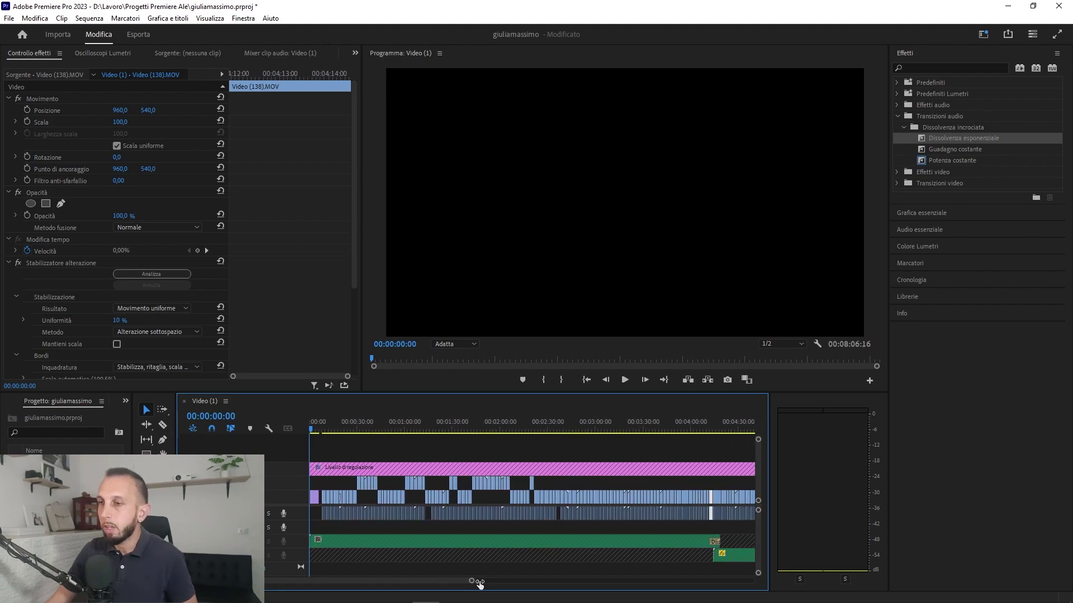
left_click_drag(480, 582, 448, 582)
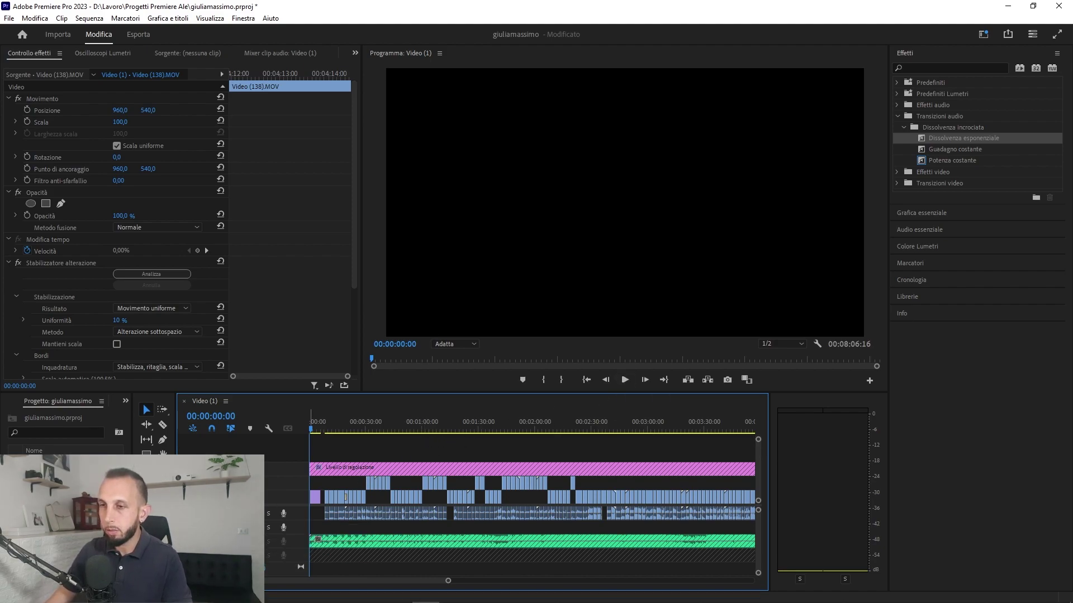
left_click(257, 542)
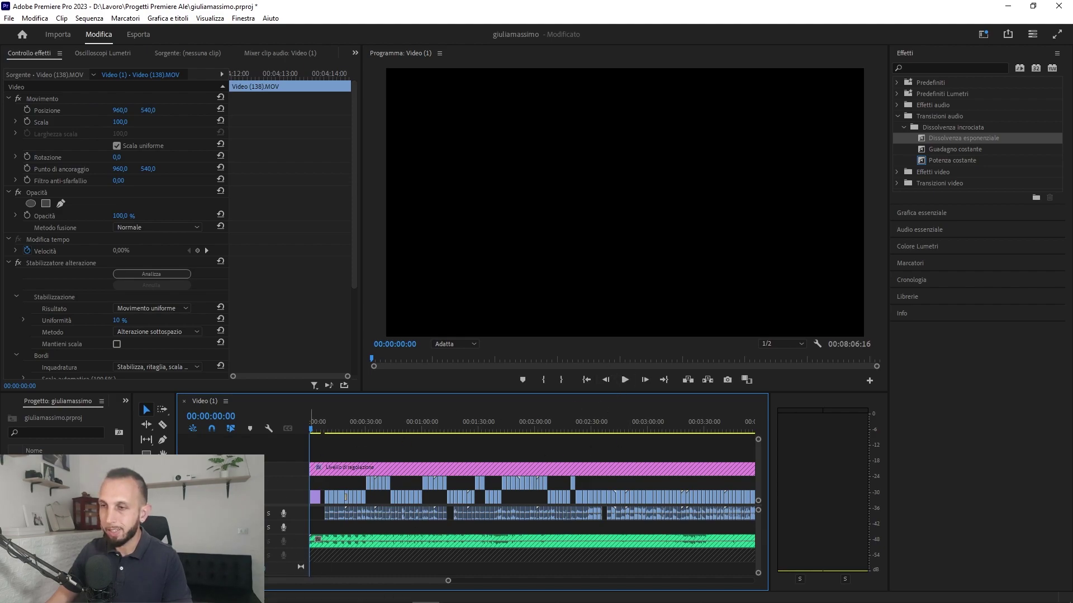
mouse_move(449, 581)
left_mouse_down()
mouse_move(462, 584)
mouse_move(387, 581)
left_mouse_up()
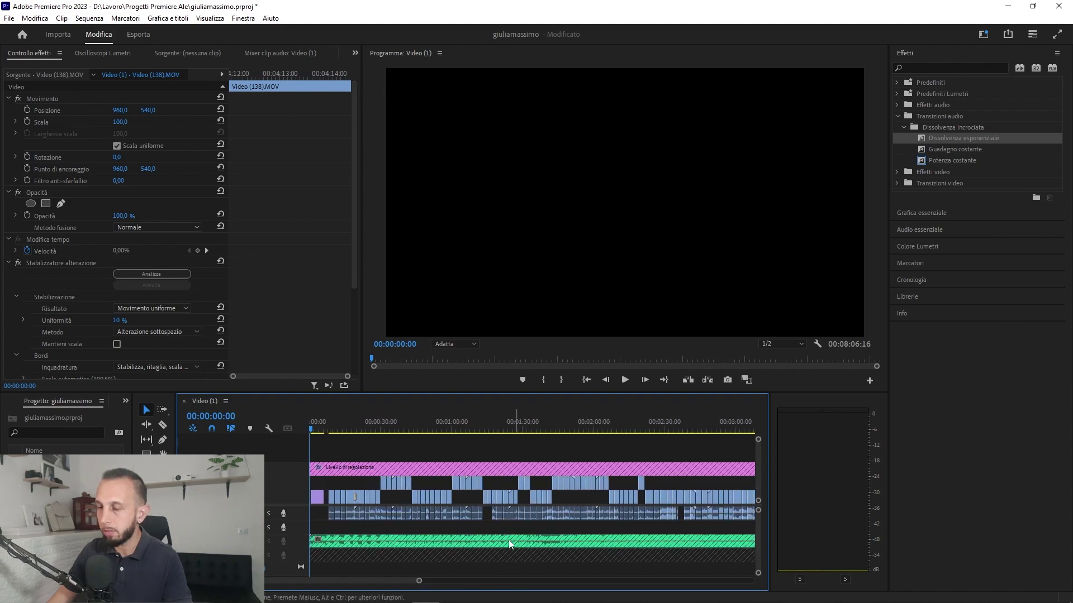
- Play the sequence from the start to 00:00:26:15, then zoom in and select Video (1).MOV
left_click(628, 380)
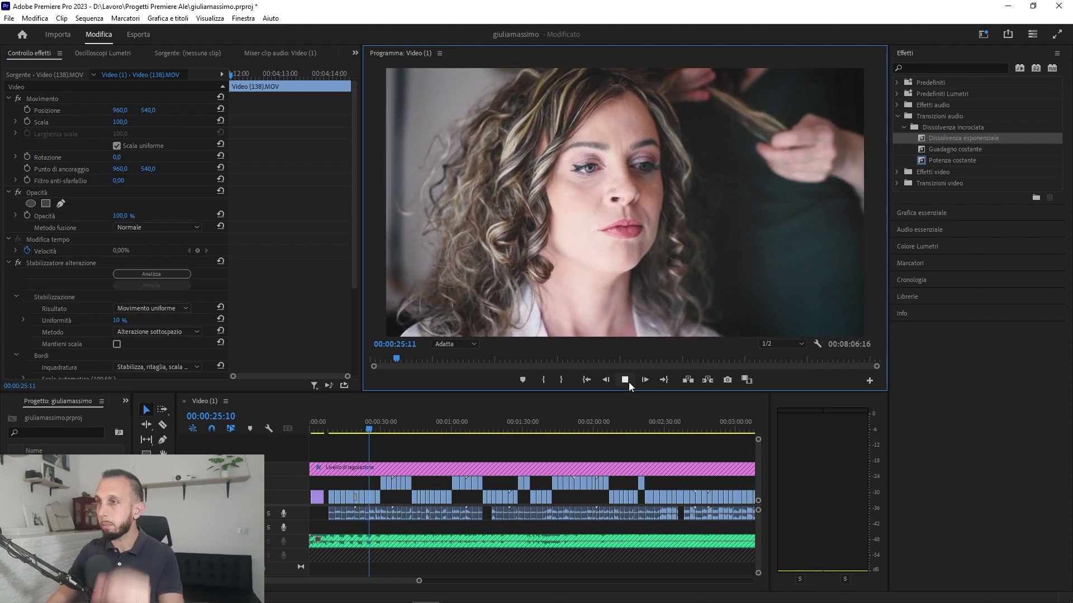
left_click(629, 382)
left_click_drag(419, 582, 347, 585)
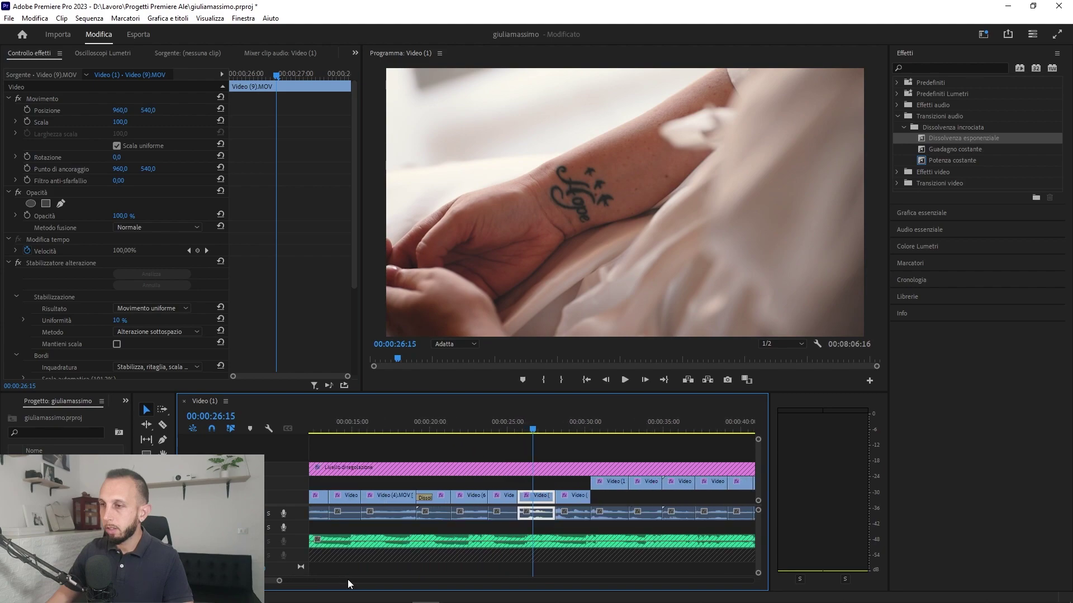
scroll(471, 541, "up", 3)
scroll(470, 542, "up", 2)
left_click(408, 496)
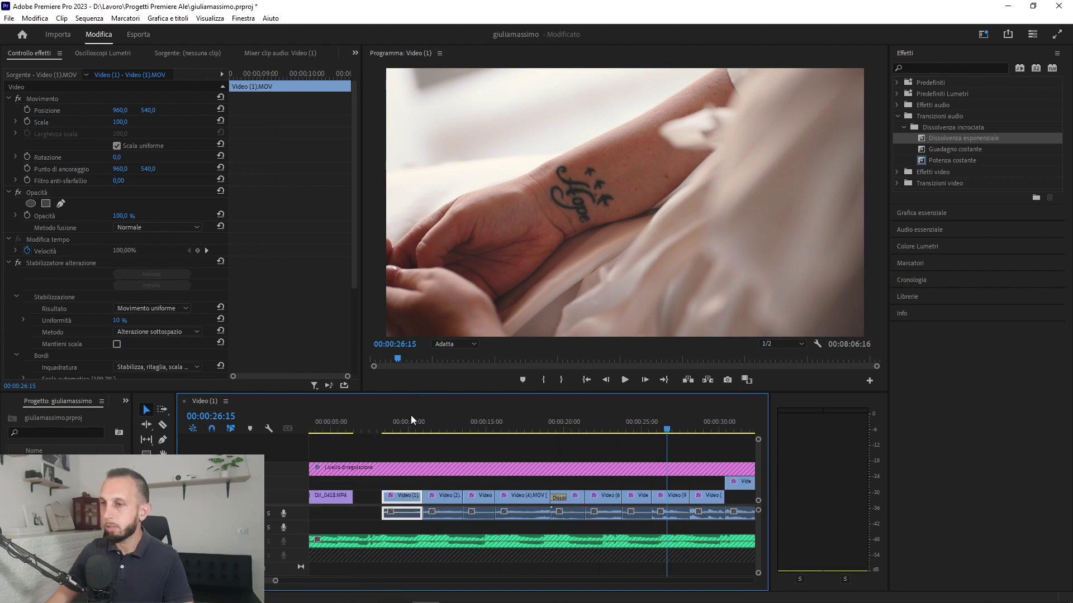
- At 00:00:10:00, apply Distorsione > Stabilizzatore alterazione to Video (1).MOV and select it in Effect Controls
left_click(407, 421)
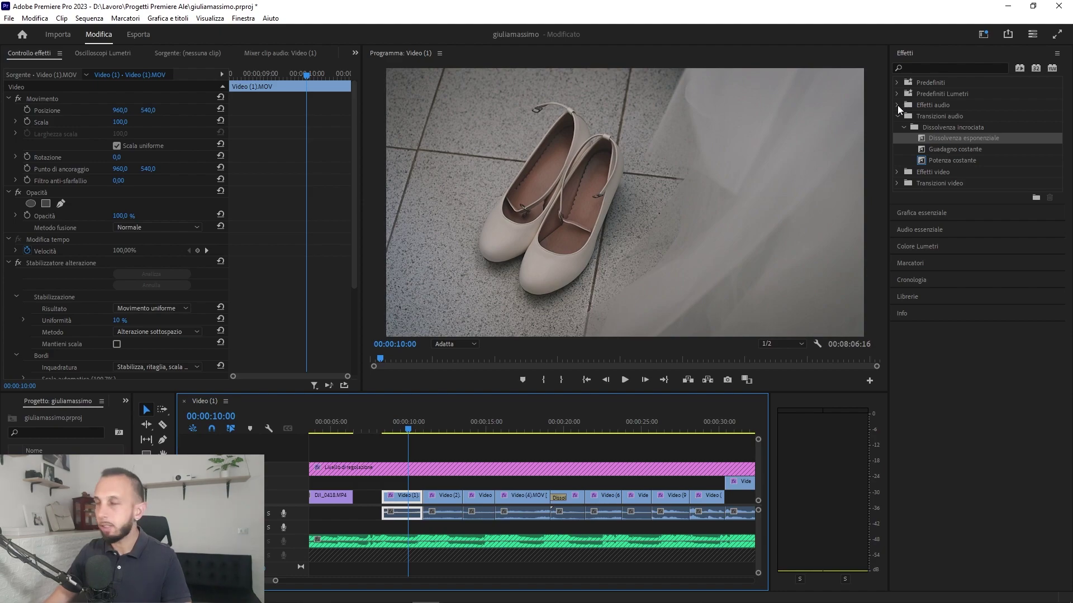
left_click(897, 172)
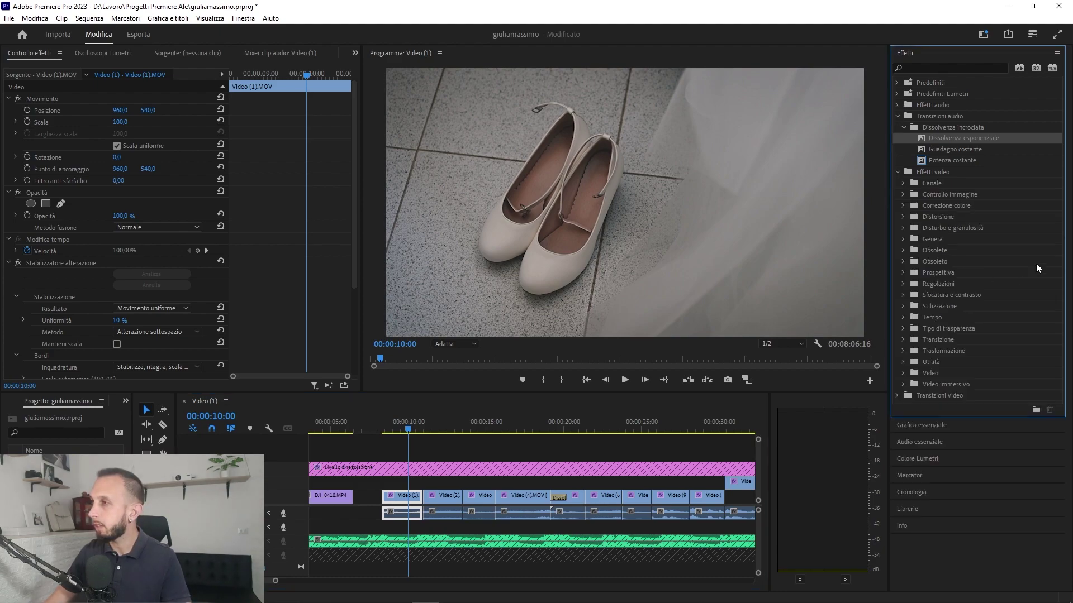
left_click(904, 218)
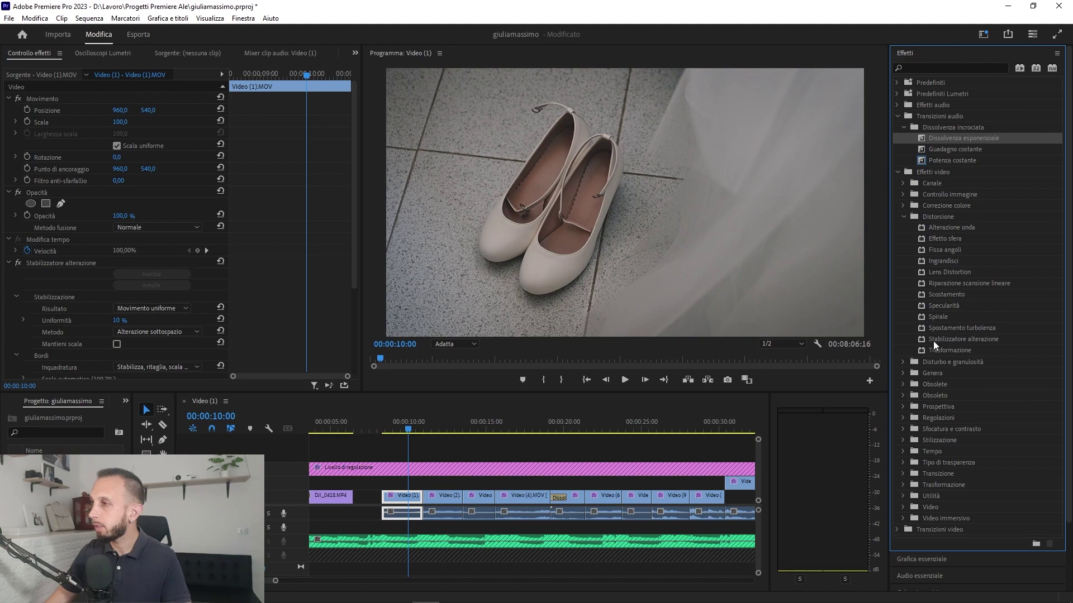
left_click(968, 339)
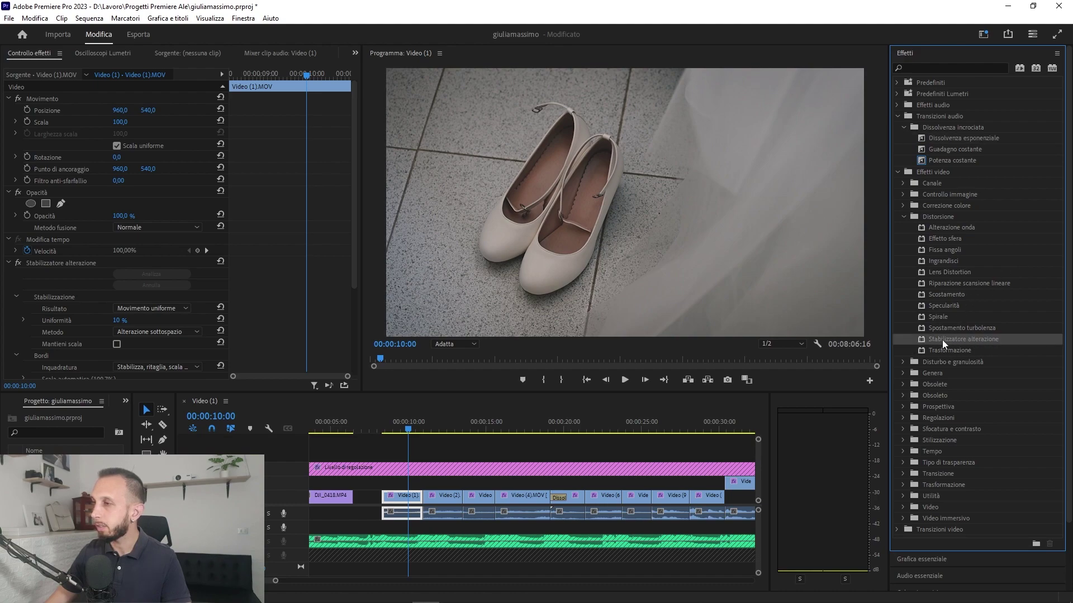
left_click_drag(942, 340, 935, 344)
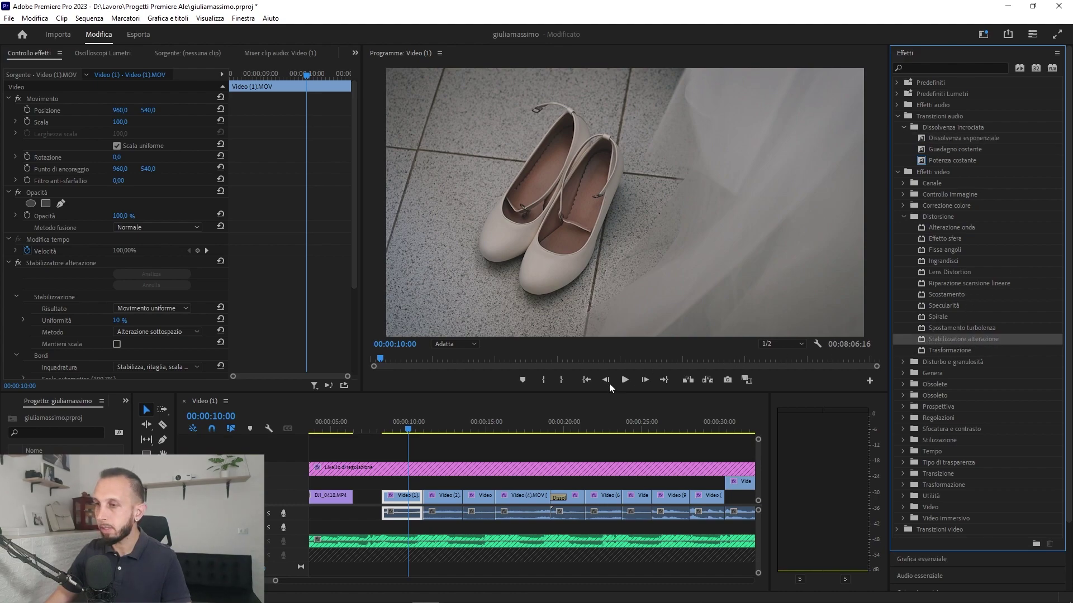
left_click_drag(401, 503, 540, 467)
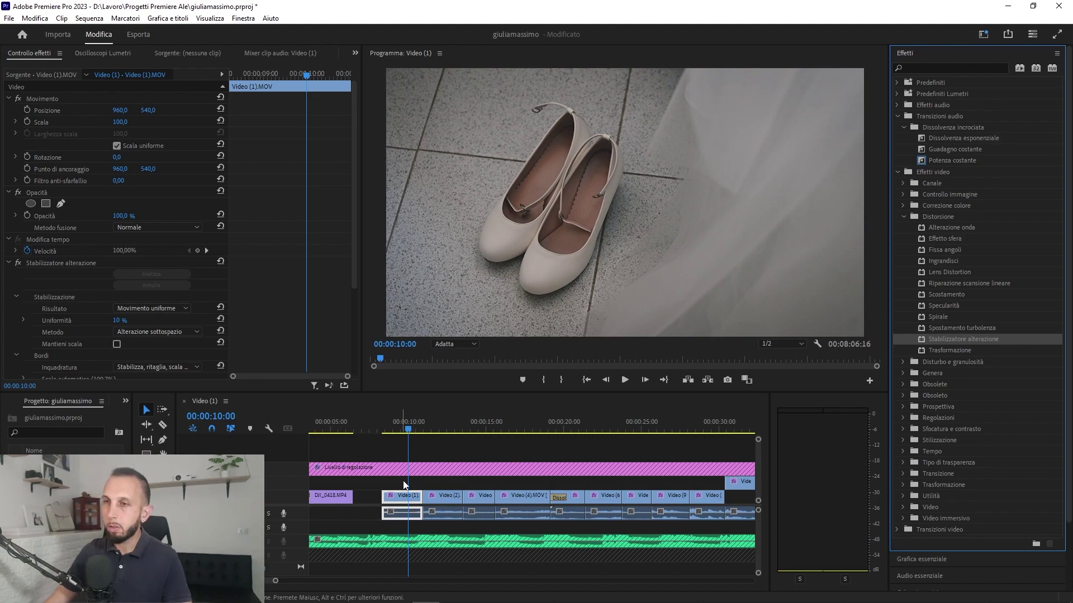
left_click(39, 263)
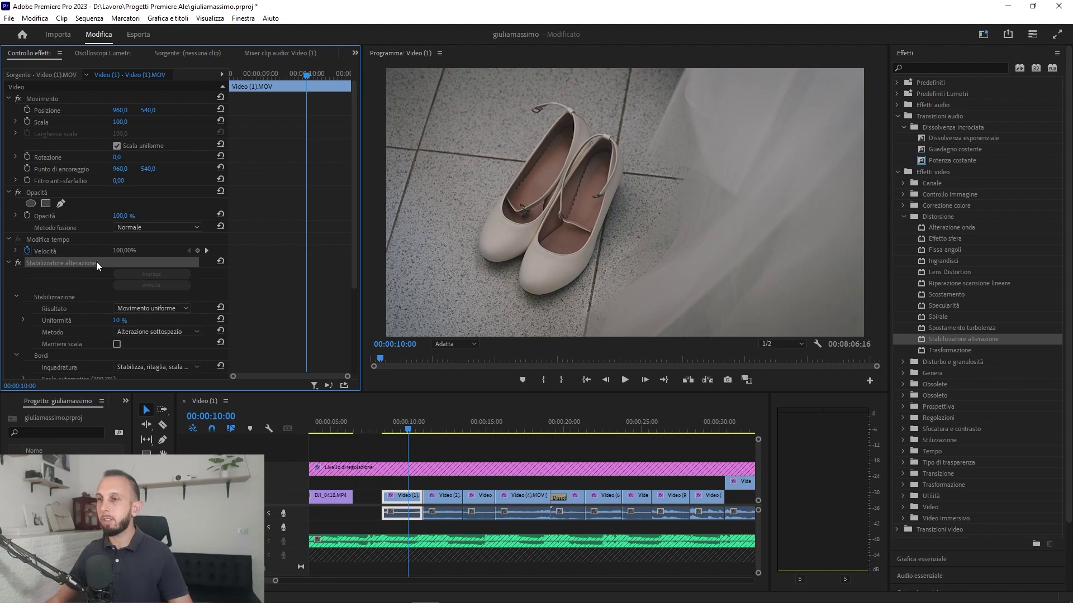
left_click(380, 422)
left_click(625, 380)
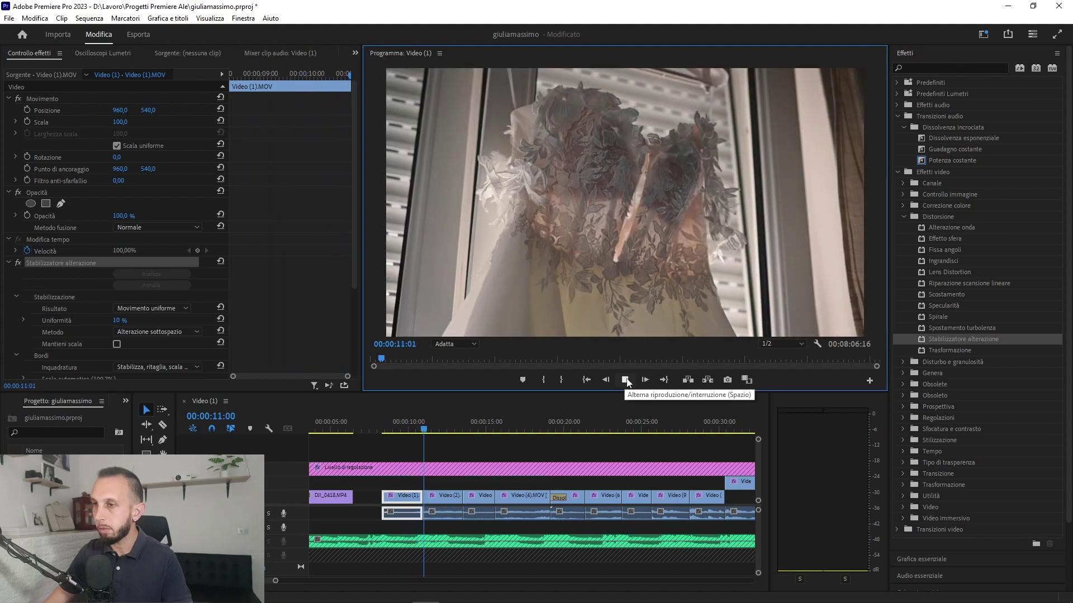
left_click(441, 495)
left_click(381, 428)
left_click(380, 428)
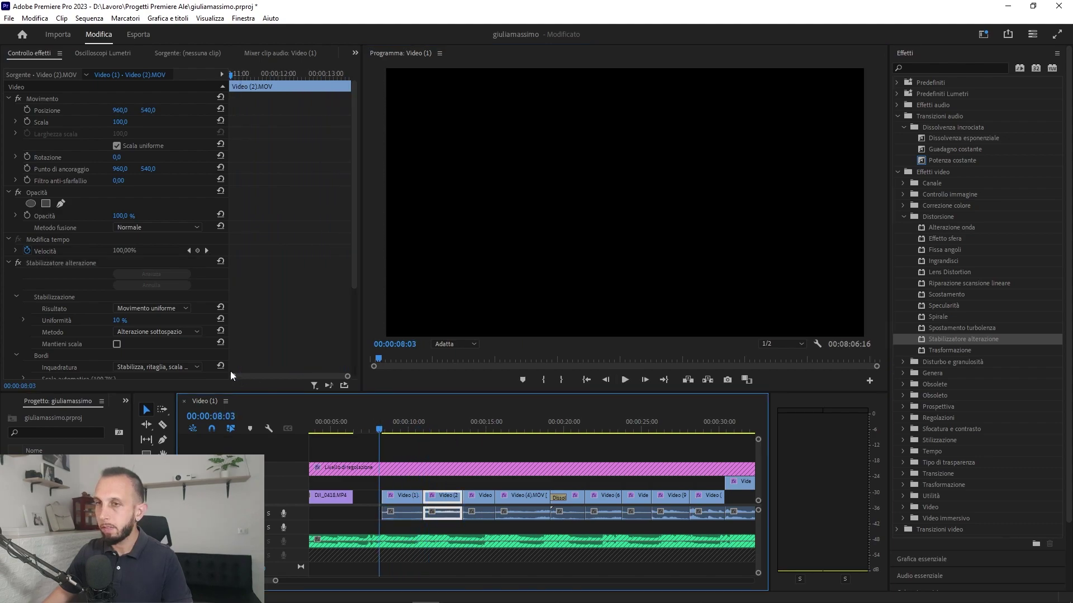
left_click(402, 496)
left_click(18, 263)
left_click(630, 378)
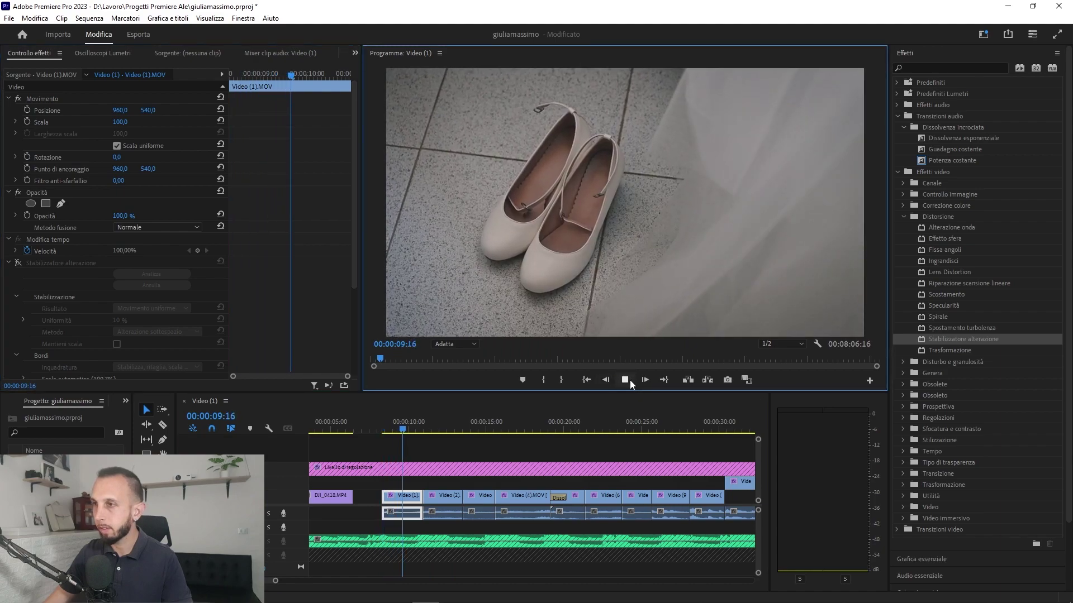
left_click(629, 379)
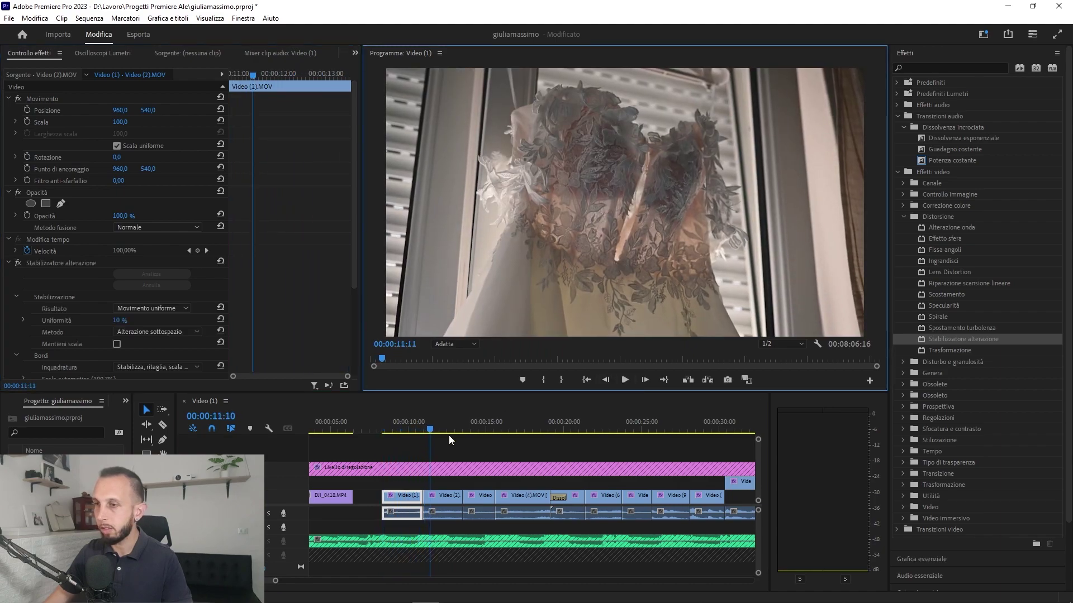
left_click(415, 490)
left_click(17, 263)
left_click(379, 430)
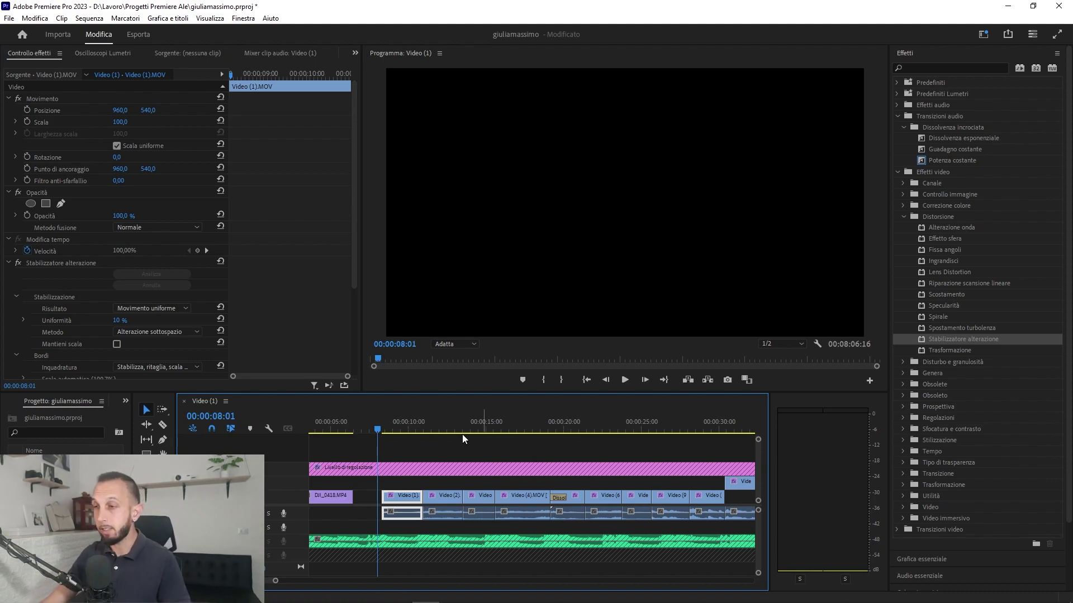
left_click_drag(277, 582, 310, 582)
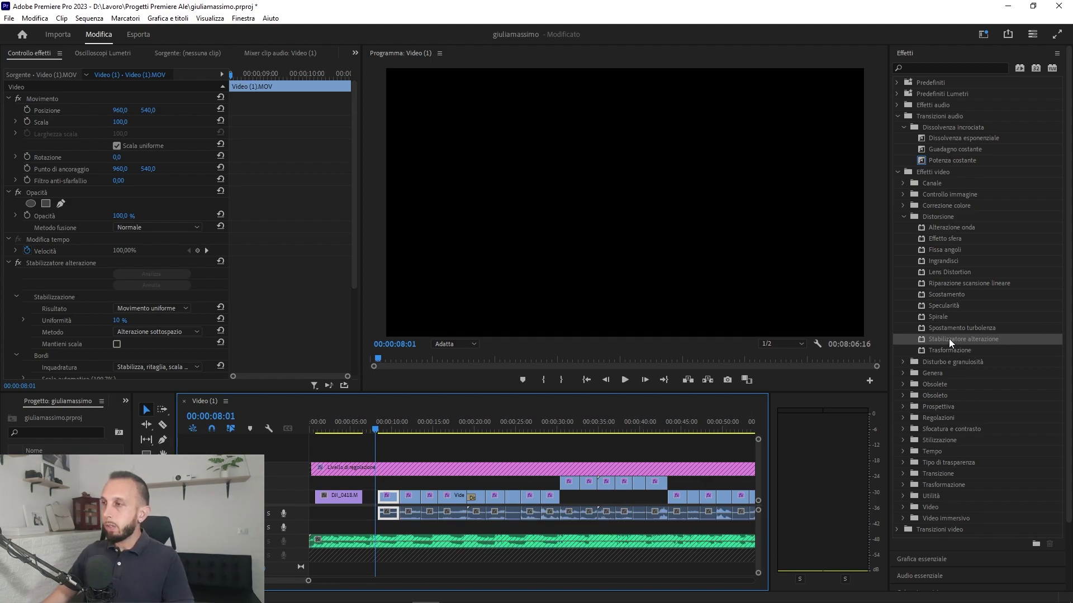
left_click(119, 320)
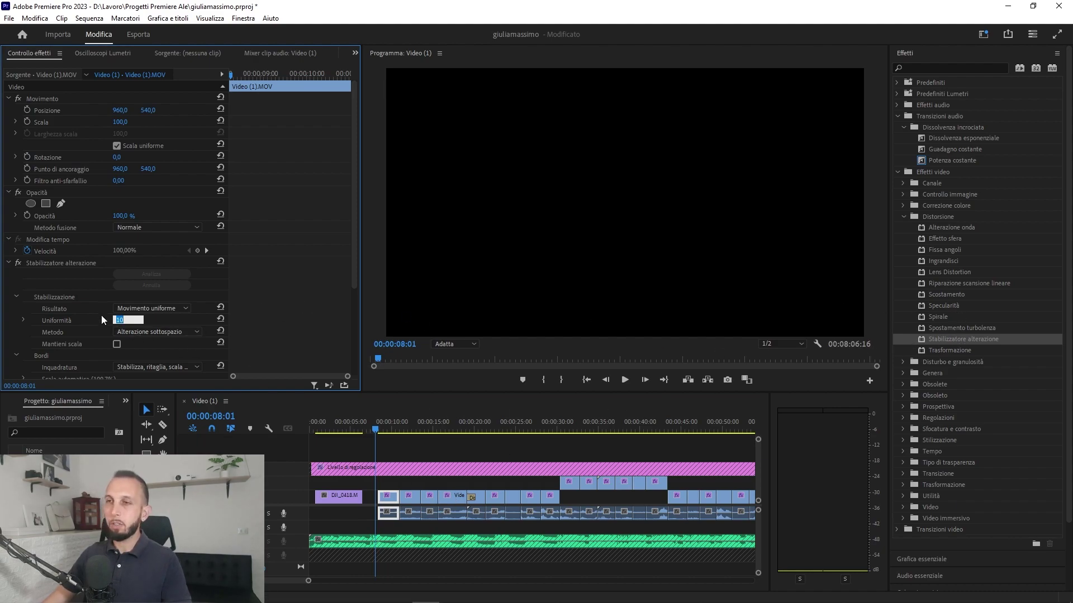
key("Return")
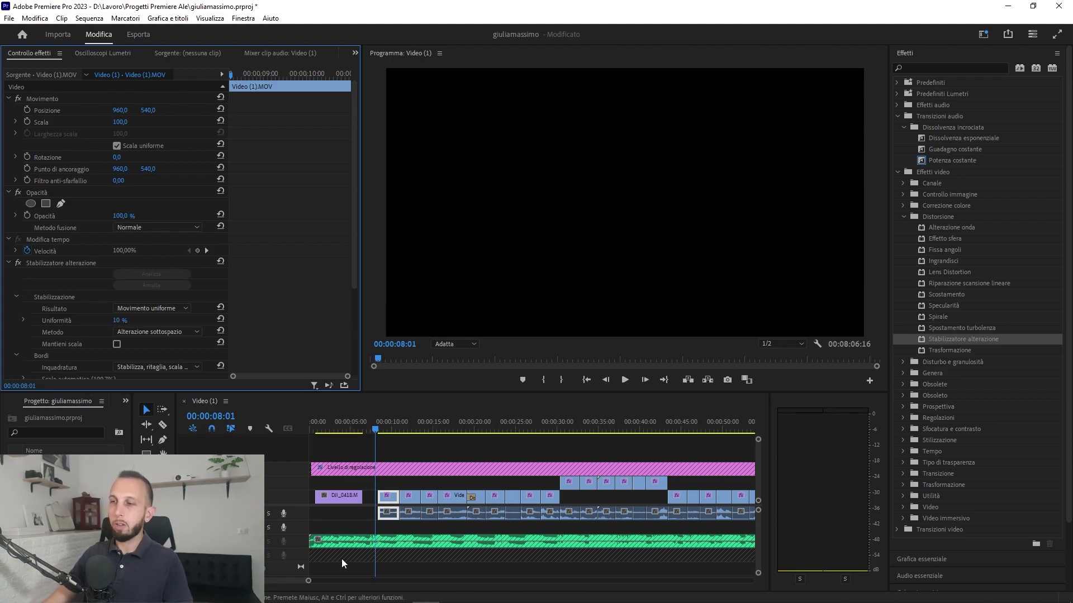
left_click_drag(309, 583, 619, 596)
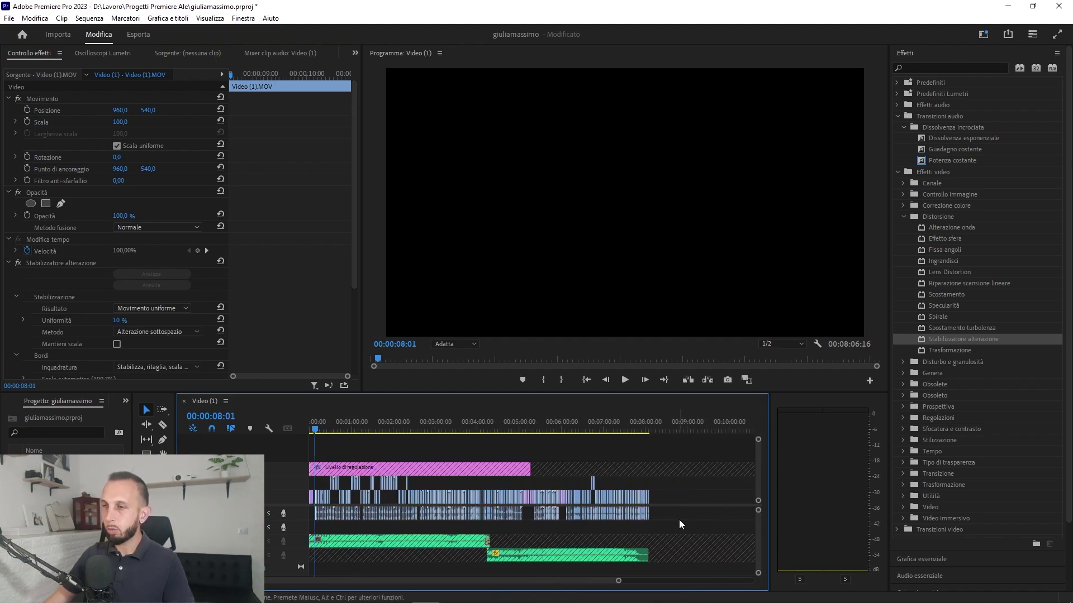
left_click_drag(618, 581, 385, 581)
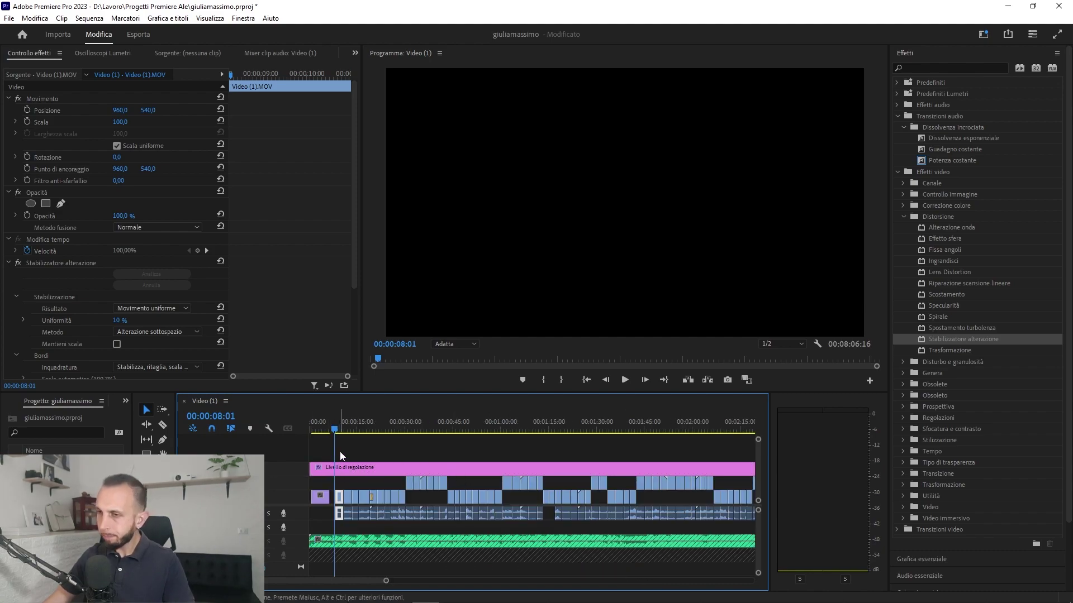
left_click(339, 431)
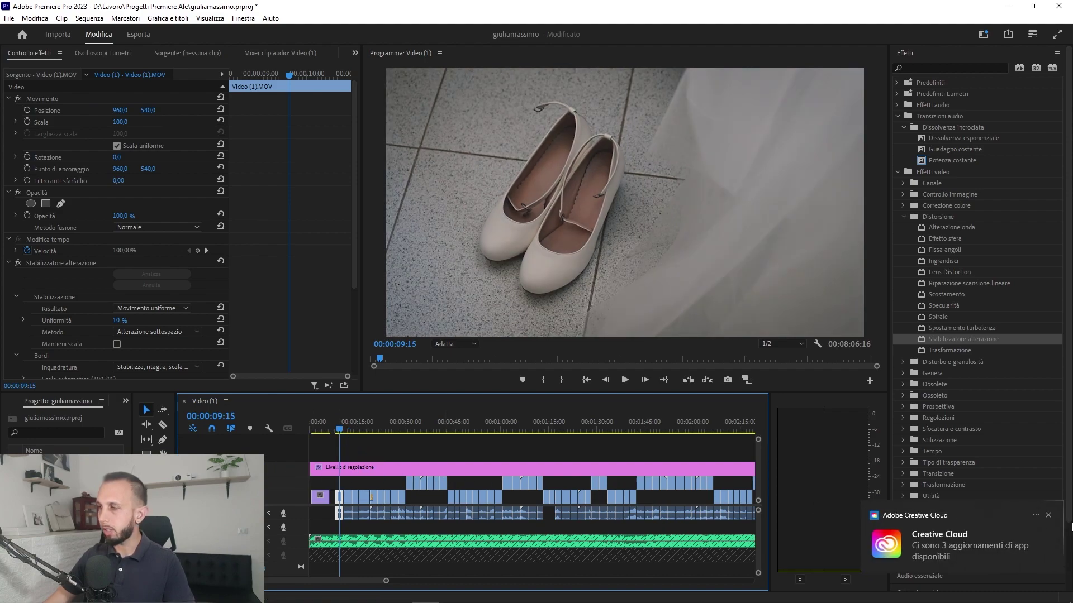
left_click(1047, 515)
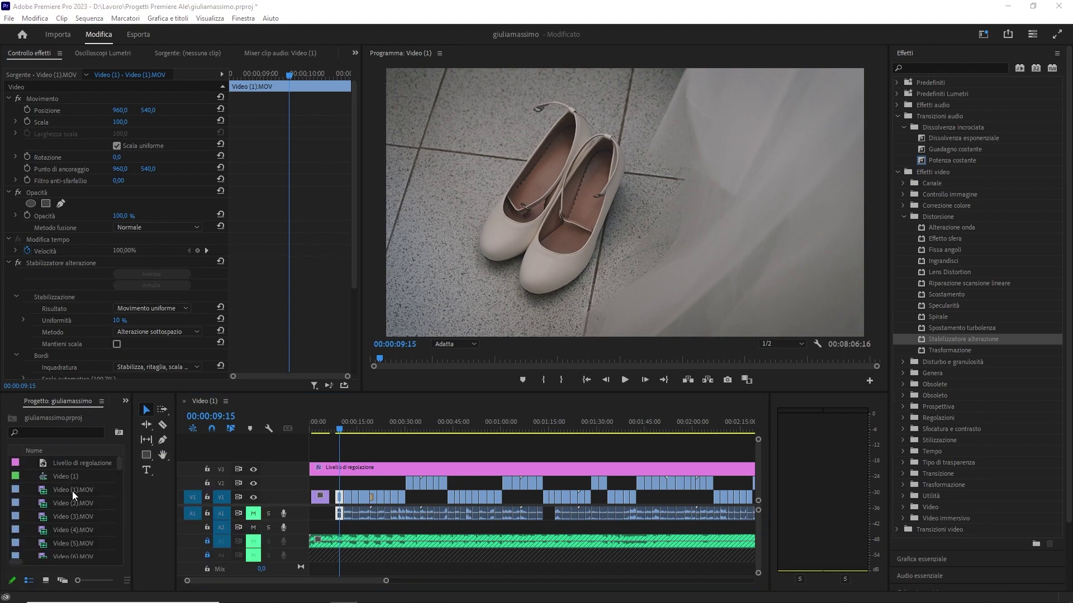
right_click(29, 488)
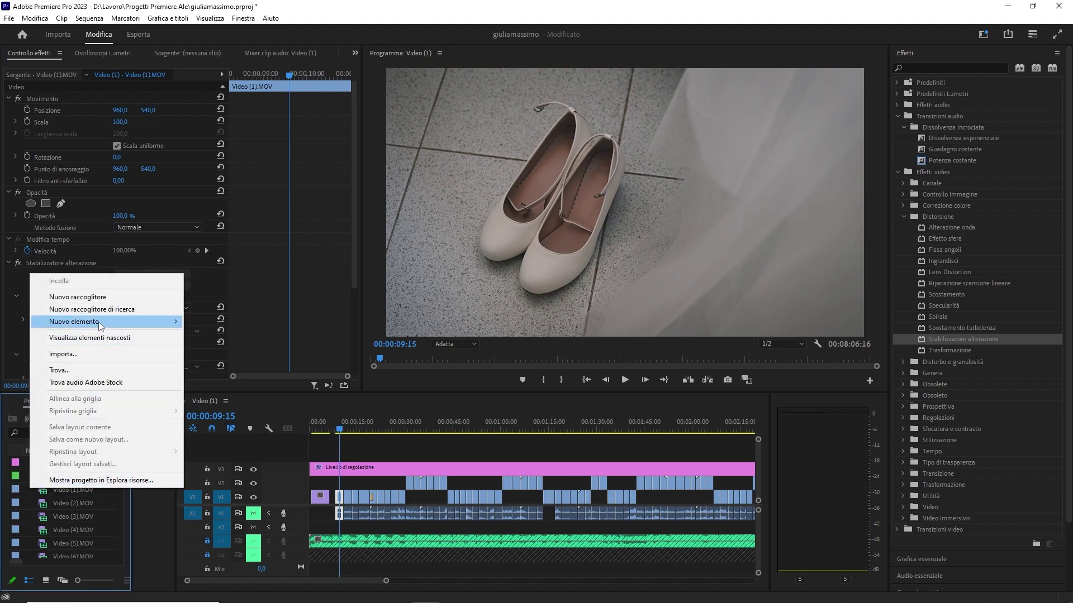
mouse_move(101, 327)
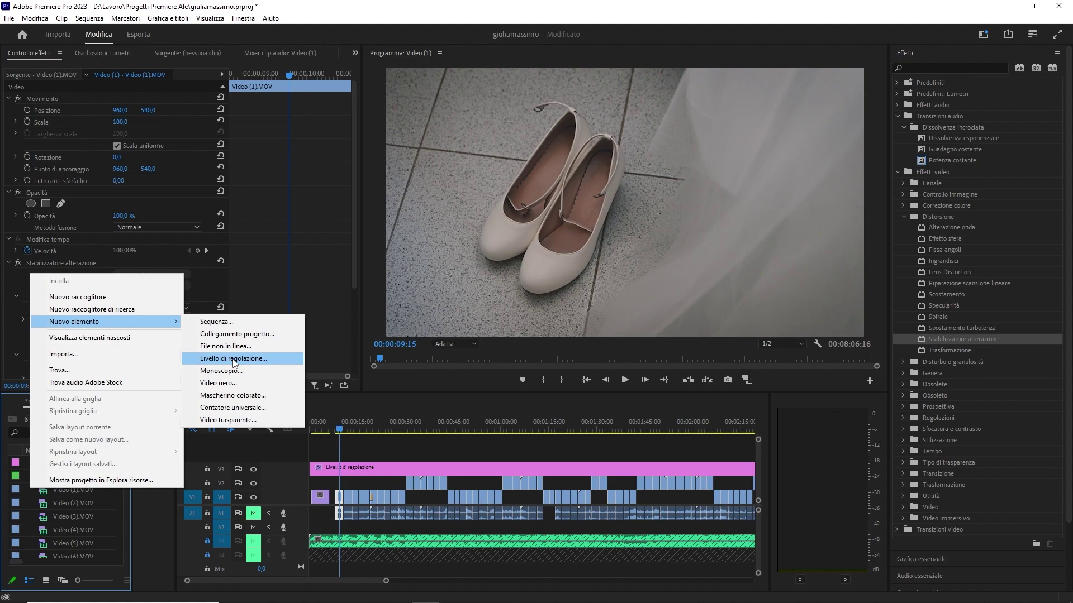
left_click(28, 509)
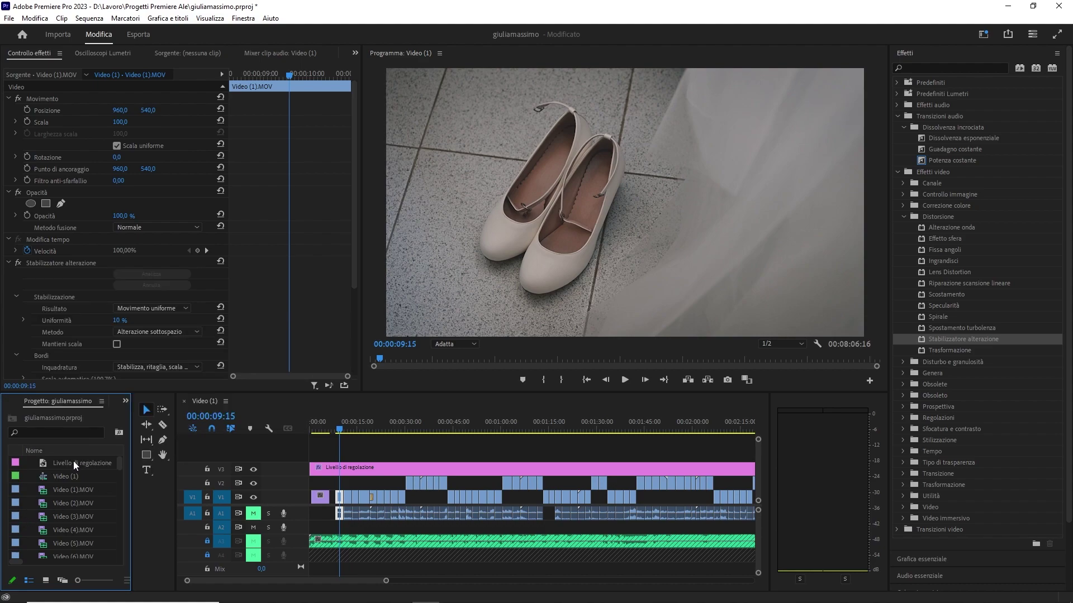
left_click(39, 462)
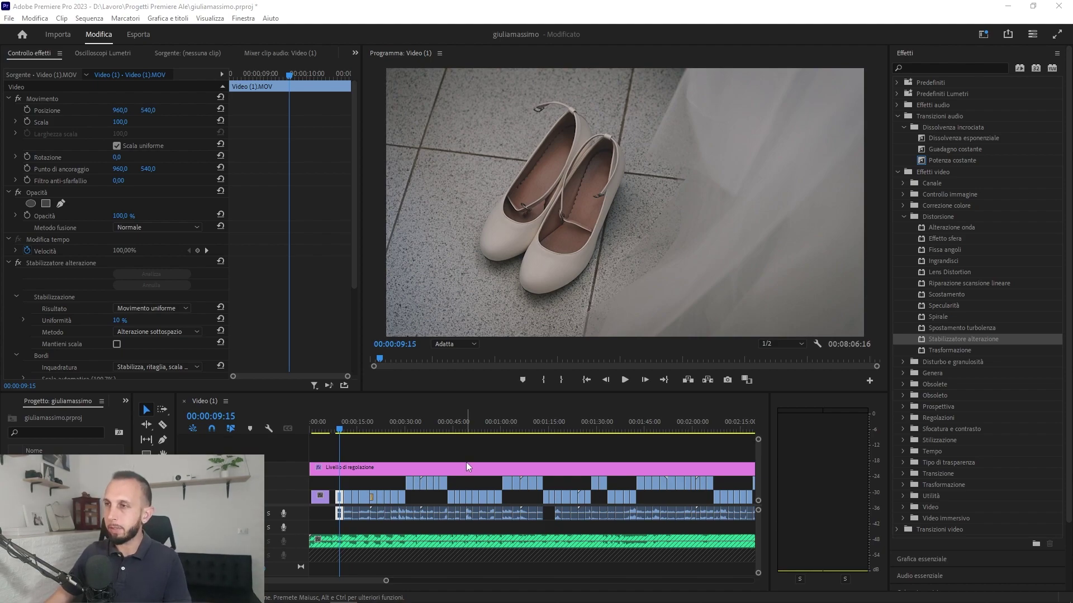
left_click(471, 470)
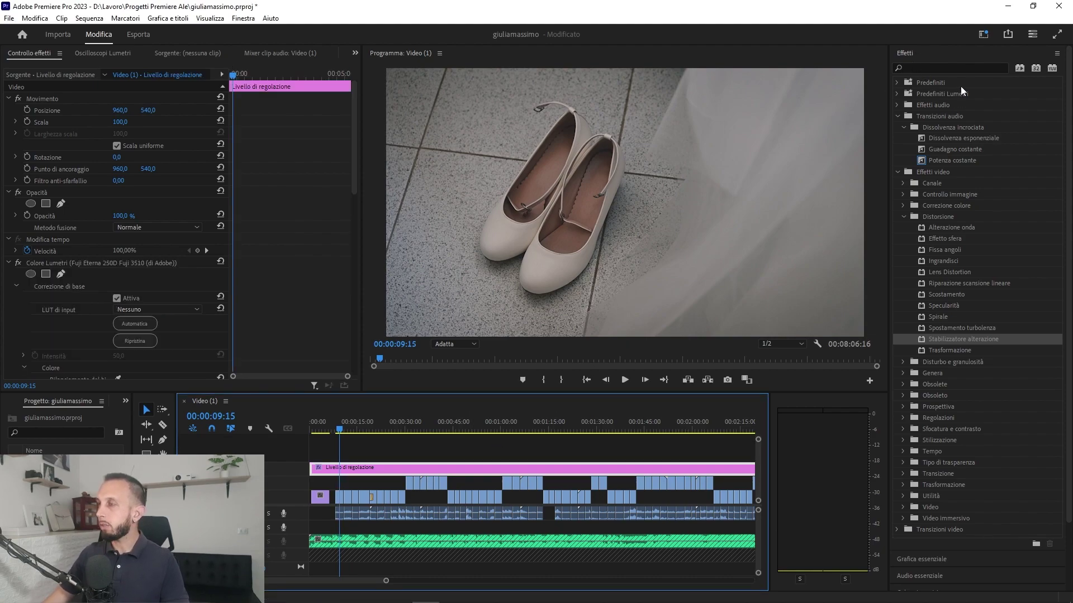
- Apply the Fuji Eterna 250D Fuji 3510 Lumetri preset to the adjustment layer
left_click(897, 92)
left_click(903, 127)
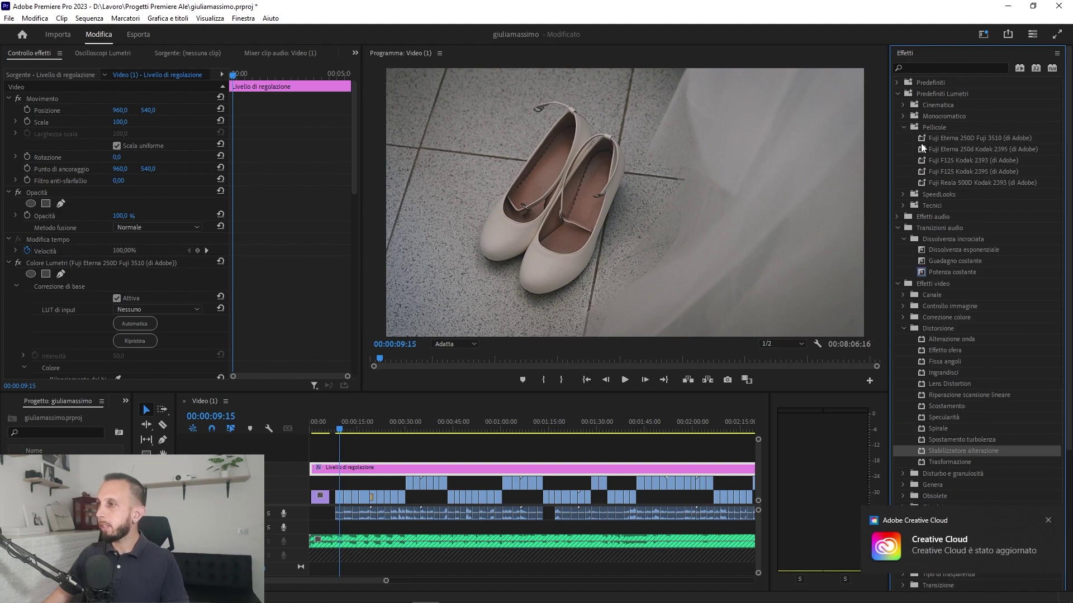
left_click(936, 139)
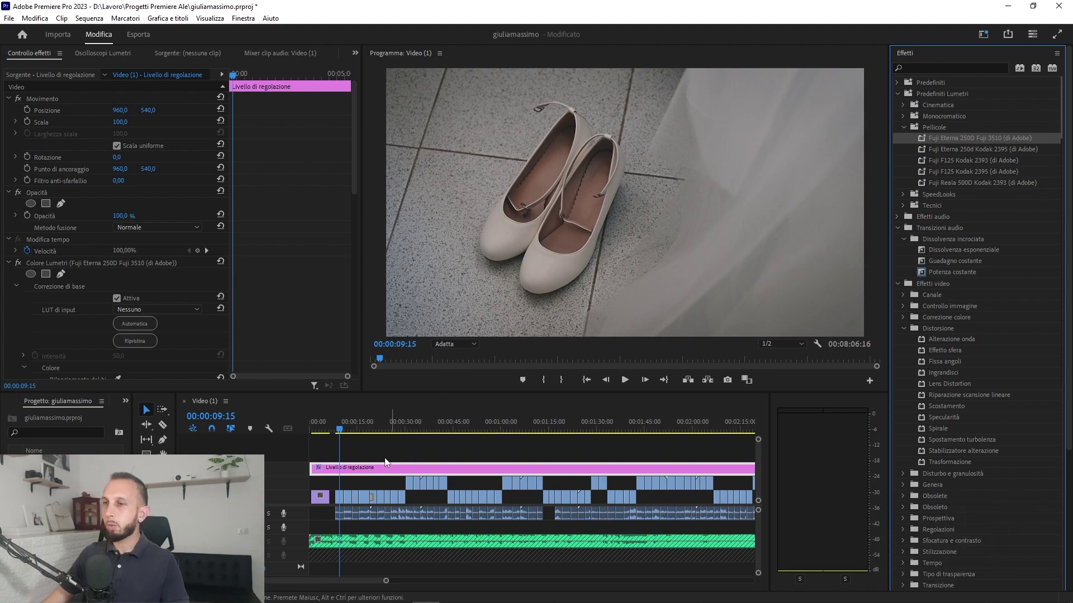
left_click(364, 473)
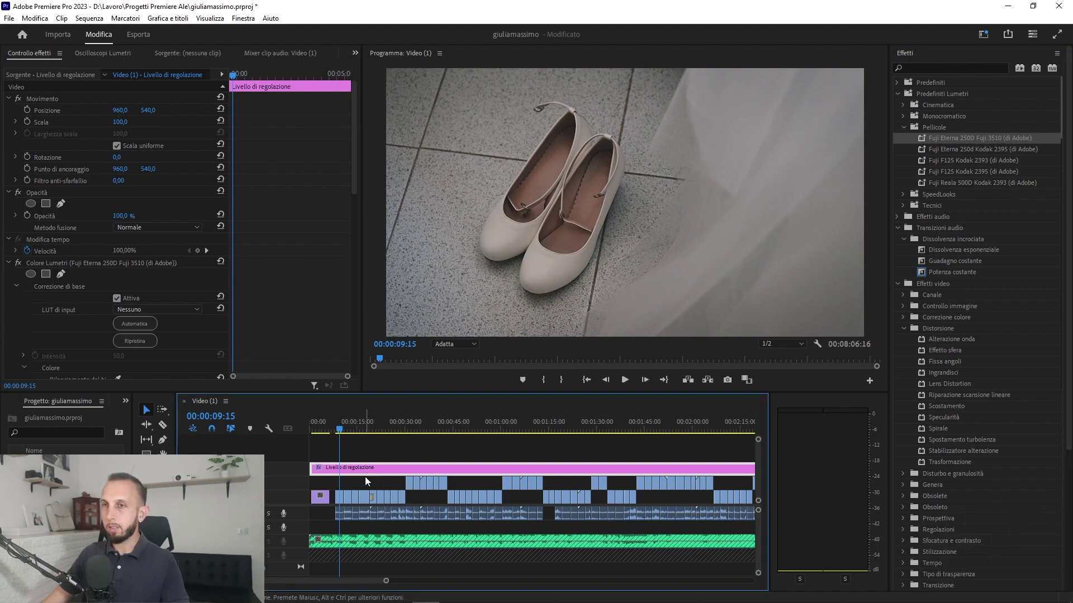
- Review the adjustment layer's Lumetri Color settings in Effect Controls
left_click(77, 262)
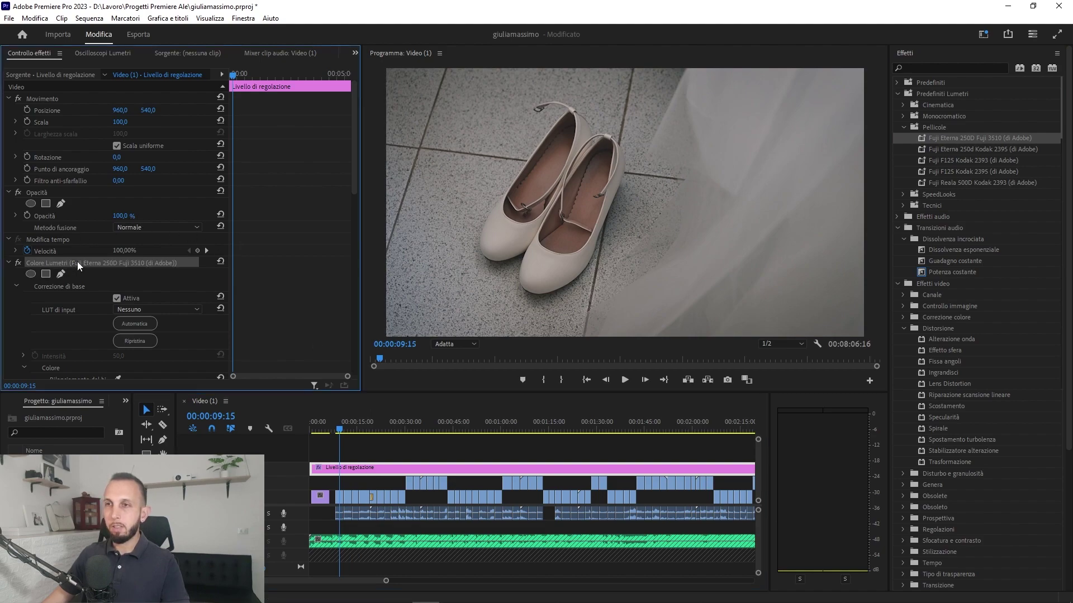
left_click_drag(353, 142, 362, 227)
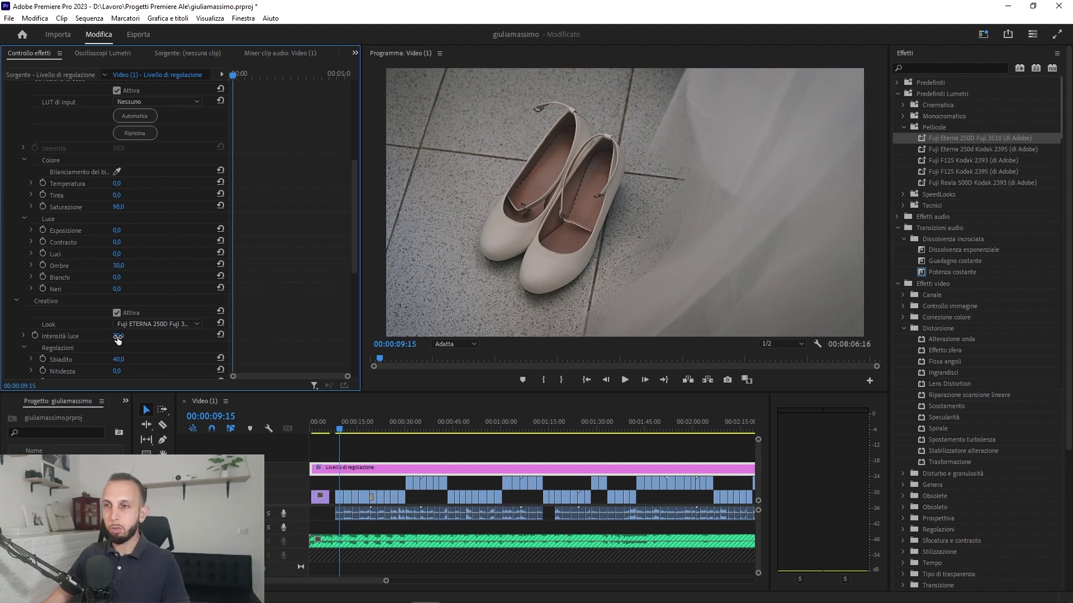
left_click_drag(355, 213, 352, 274)
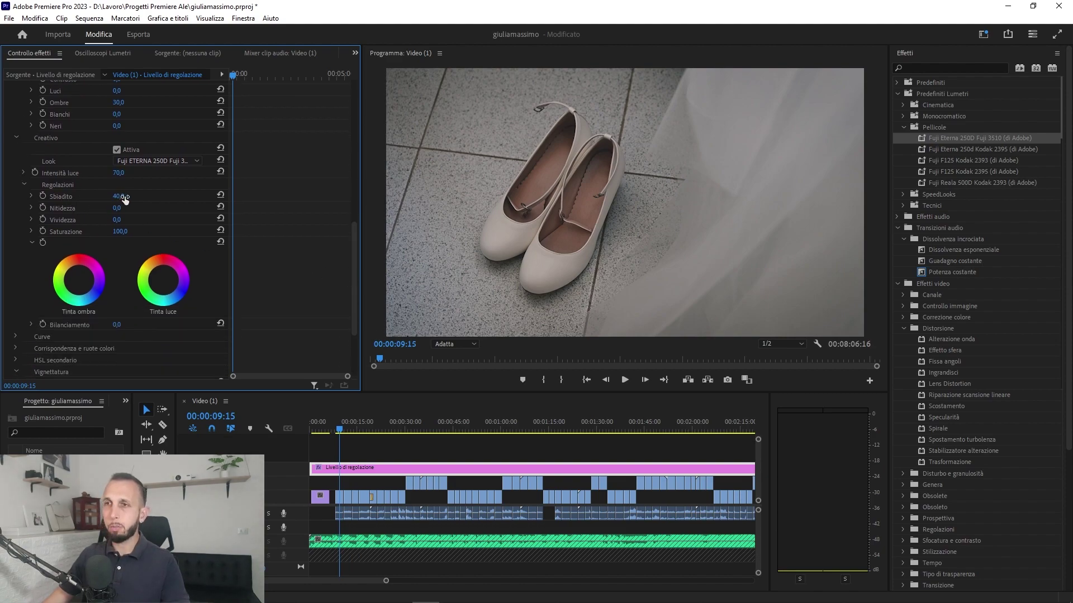
left_click_drag(353, 256, 355, 300)
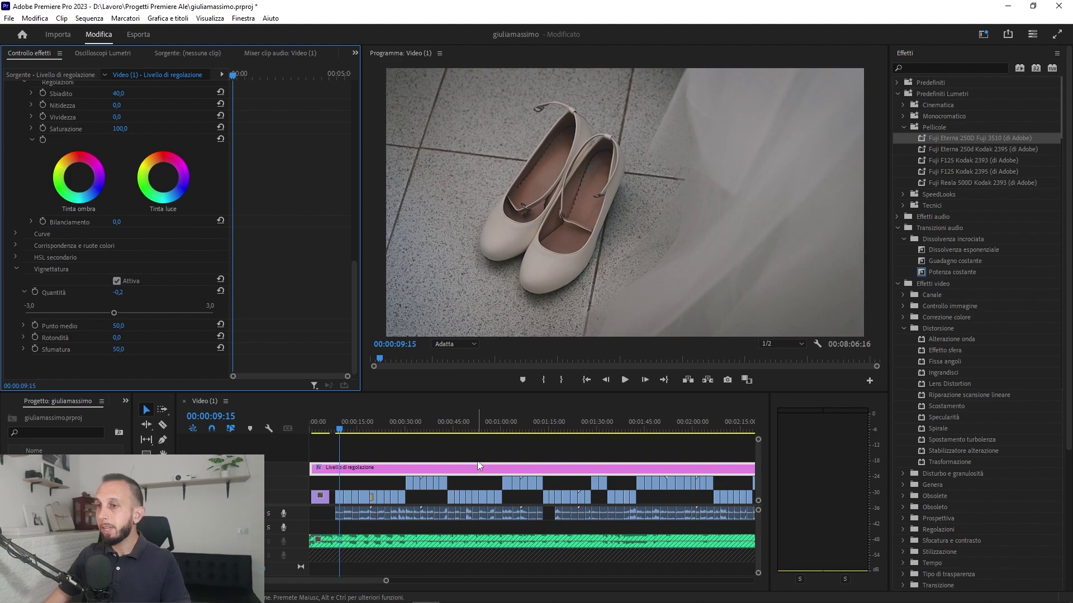
- Zoom into the first 30 seconds and extend the adjustment layer's left edge to 00:00
left_click_drag(385, 582, 332, 581)
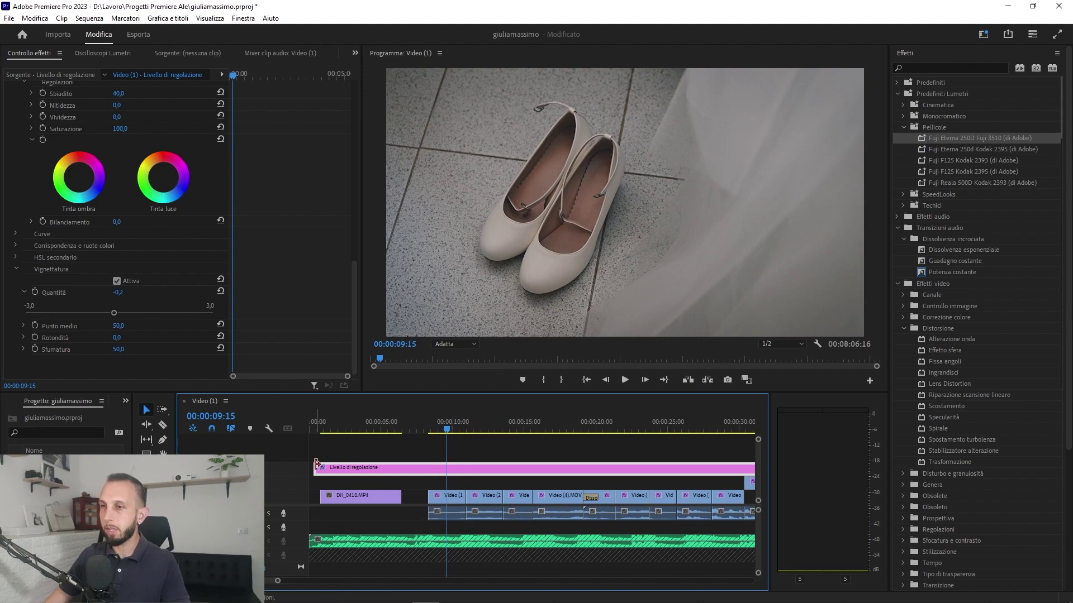
left_click_drag(314, 468, 310, 468)
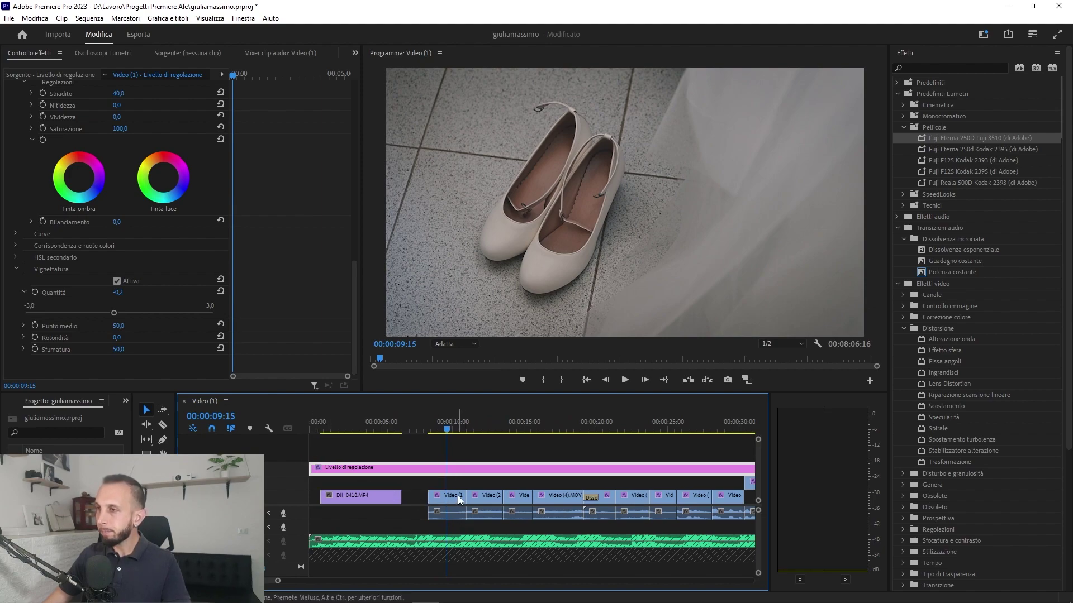
left_click(457, 495)
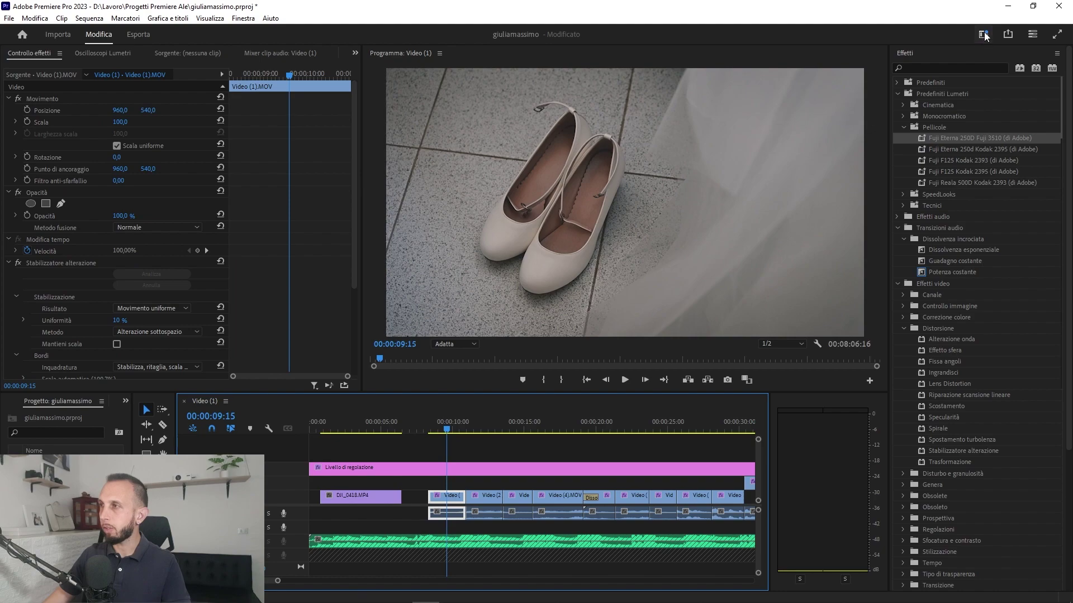
left_click(984, 35)
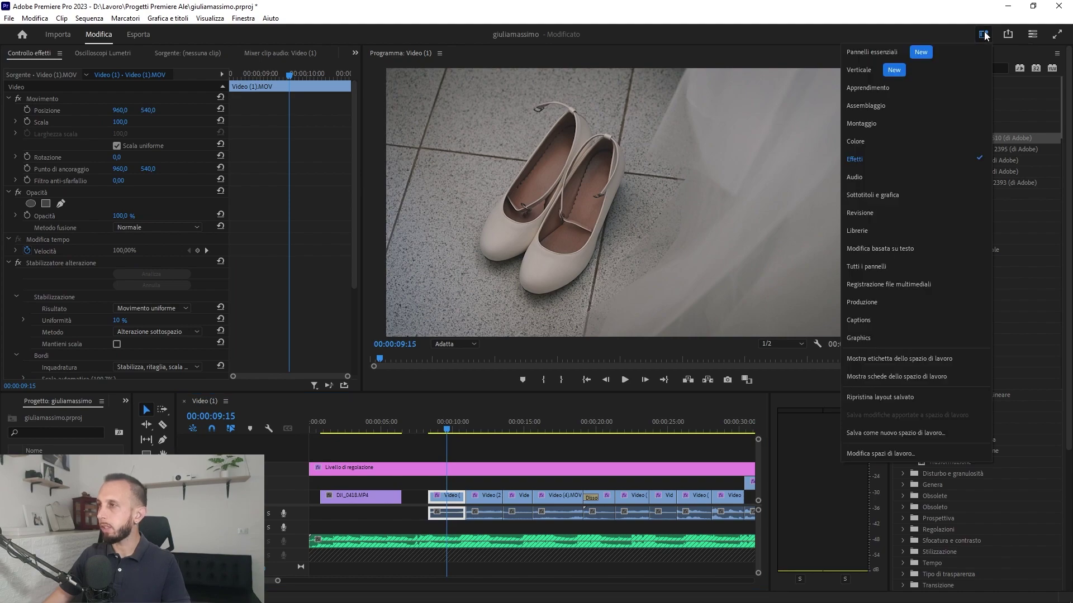
- Lock the adjustment layer track and raise exposure: 0.4 on the first clip, 1.2 on Video (2), 1.6 on Video (3)
left_click(860, 142)
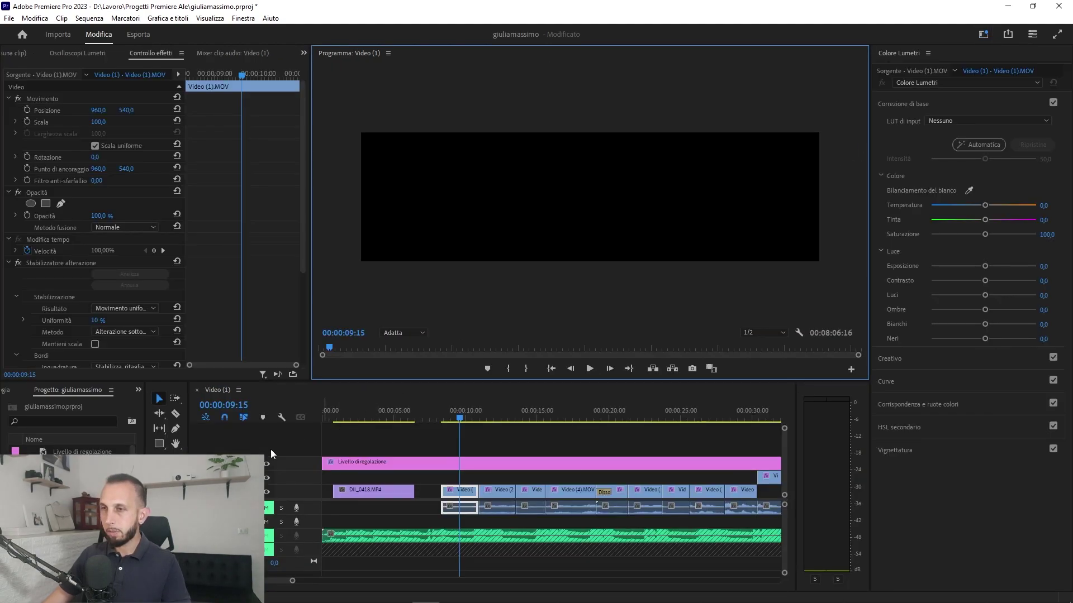
left_click(237, 462)
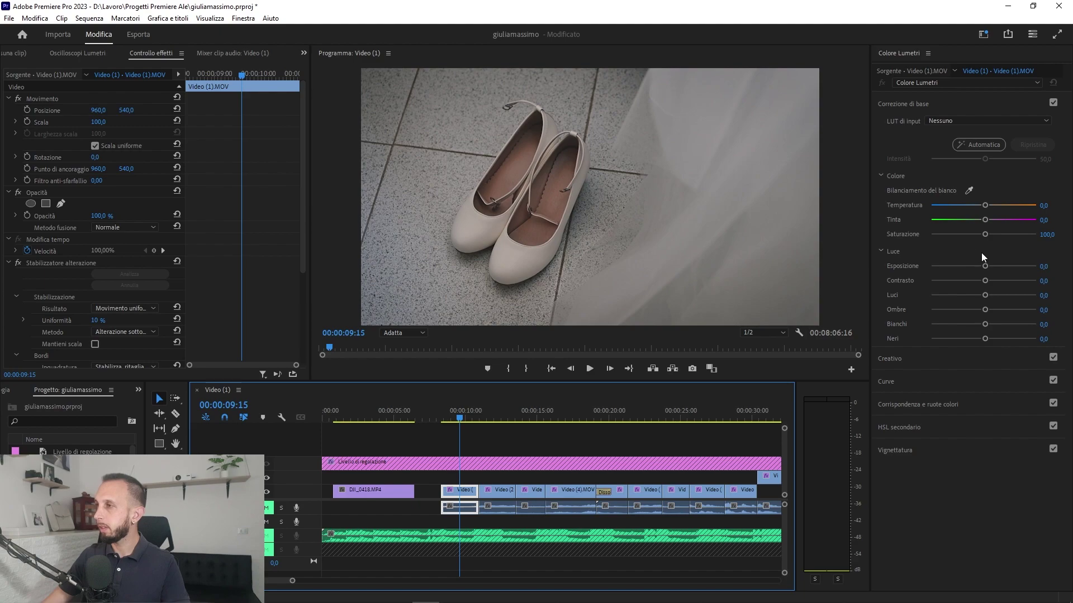
left_click_drag(985, 267, 994, 268)
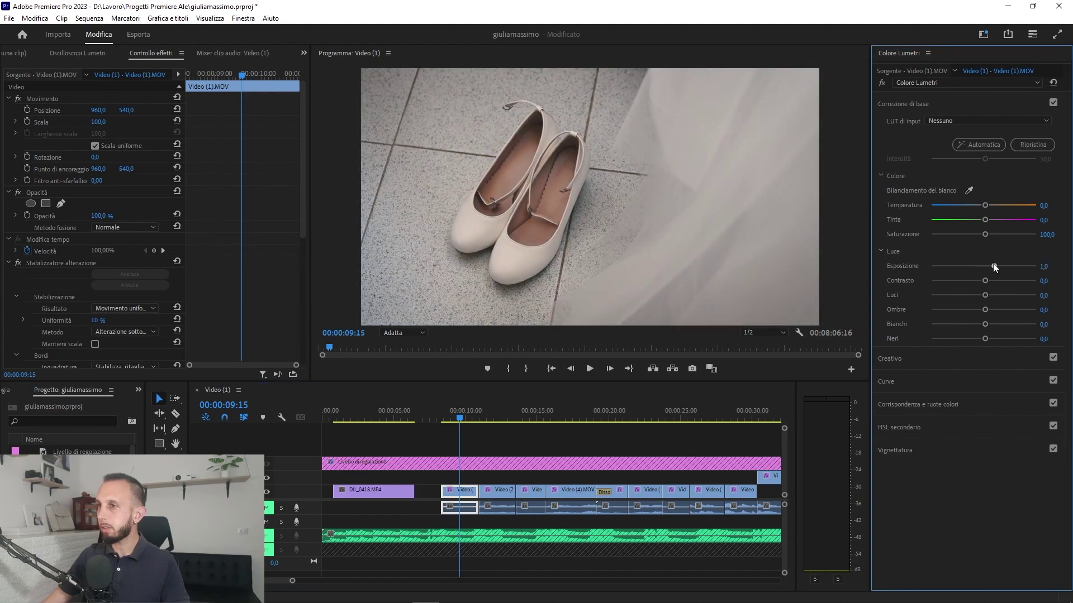
left_click(496, 418)
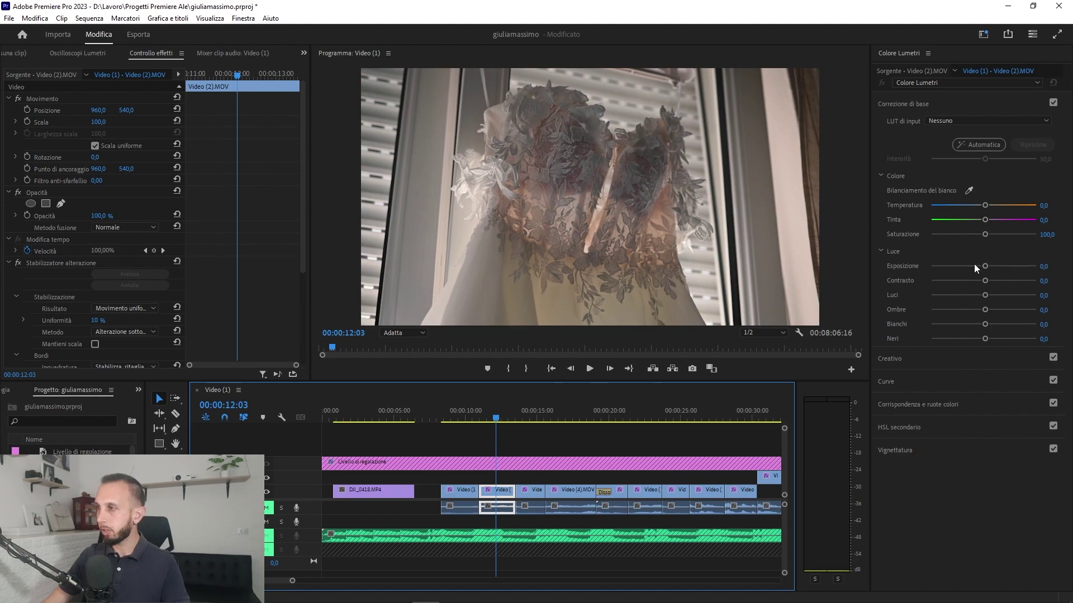
left_click_drag(988, 270, 991, 270)
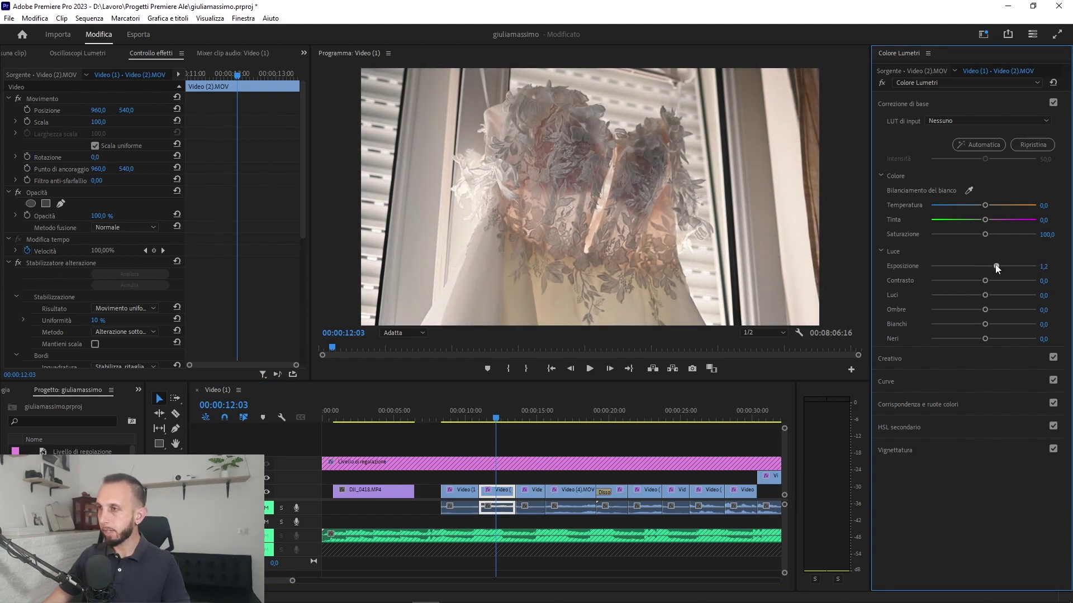
left_click(527, 418)
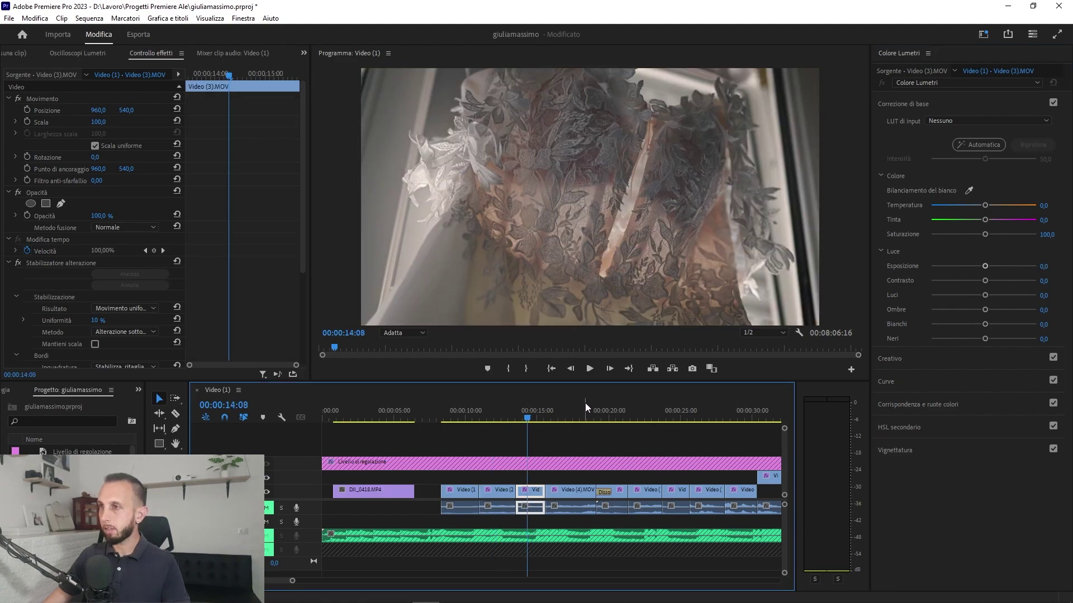
left_click_drag(986, 267, 1001, 266)
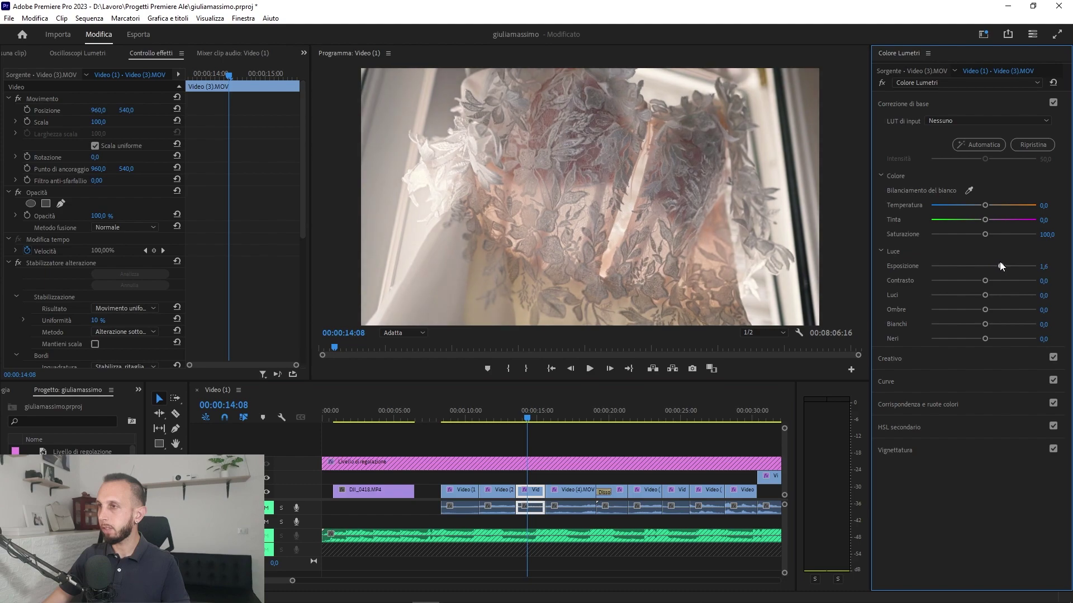
- Check the Video (4) through Video (7) clips one by one
left_click(568, 418)
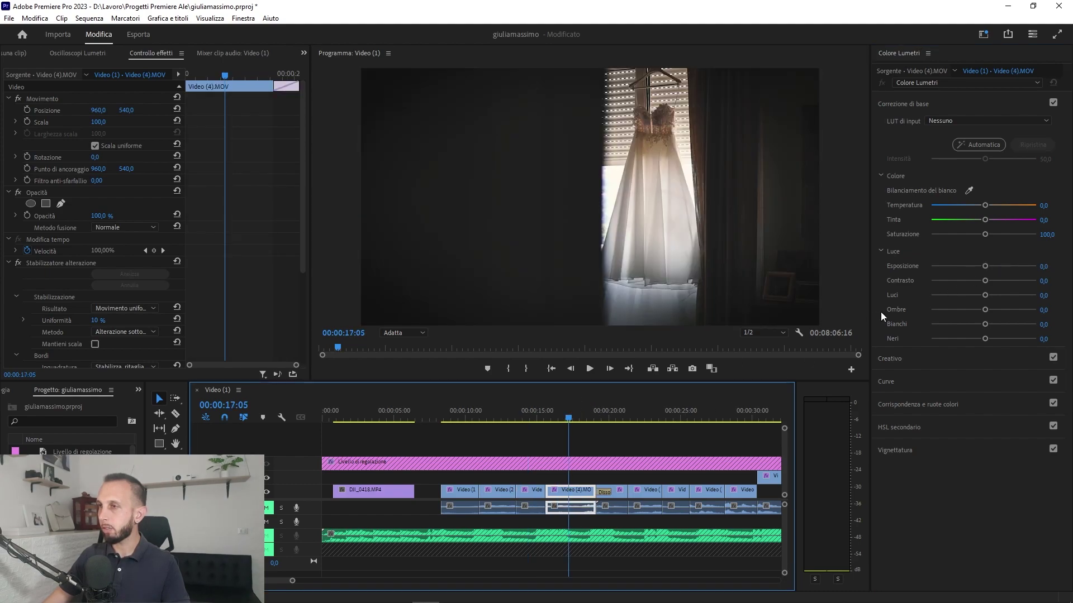
left_click(613, 417)
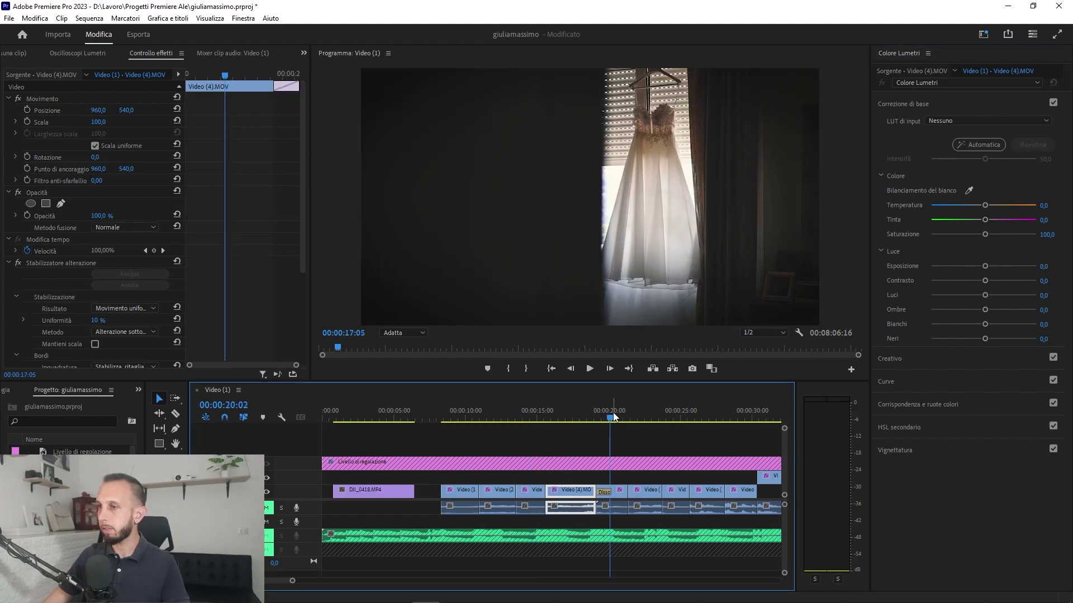
left_click(643, 417)
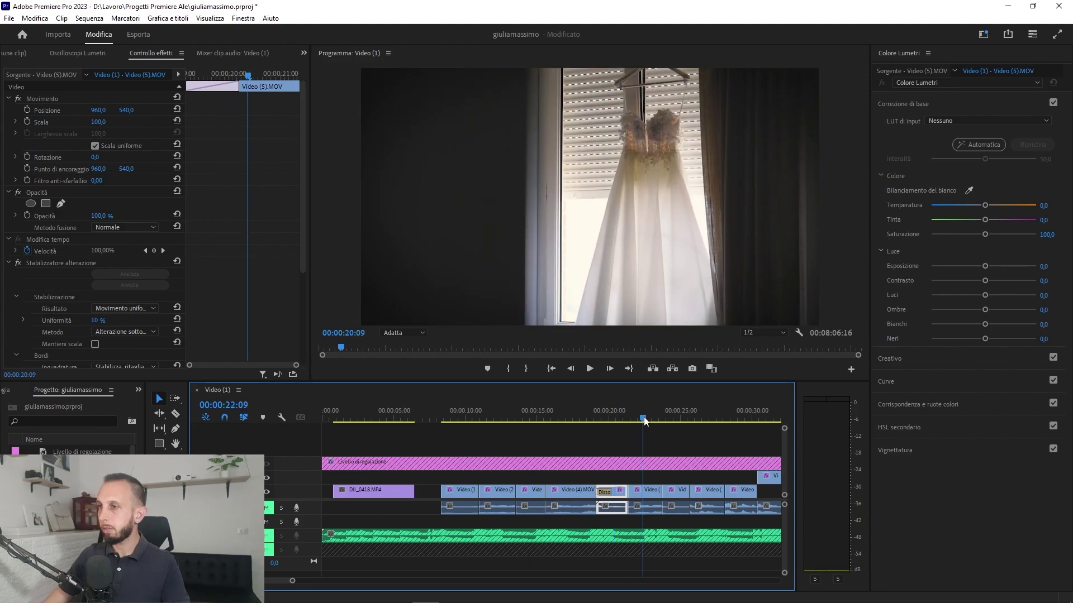
left_click(674, 417)
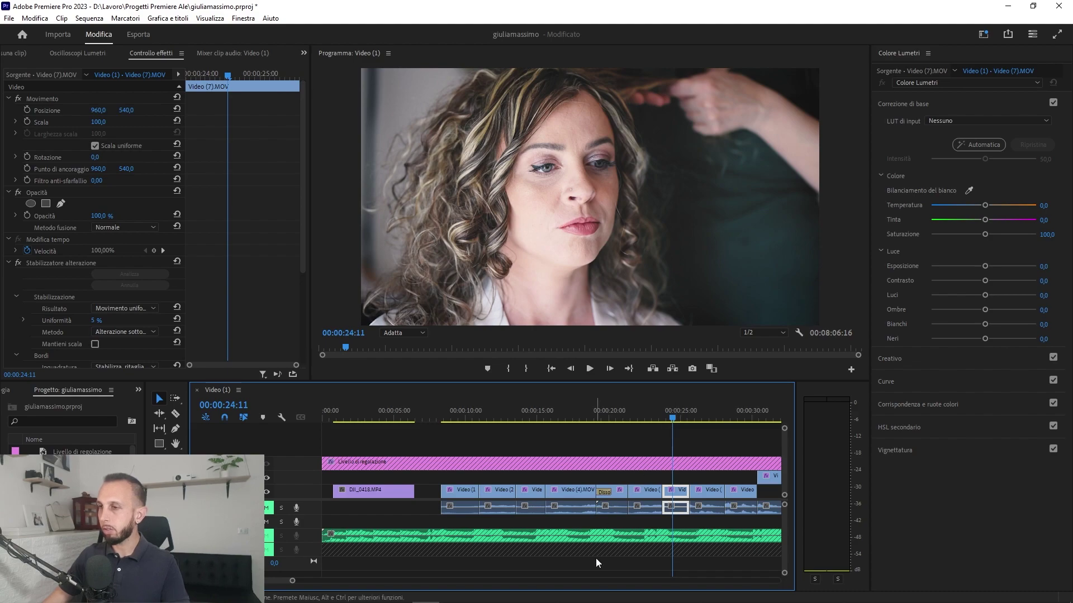
- Deselect all clips, return to the sequence start and select the DJI_0418 drone clip
left_click_drag(296, 582, 606, 586)
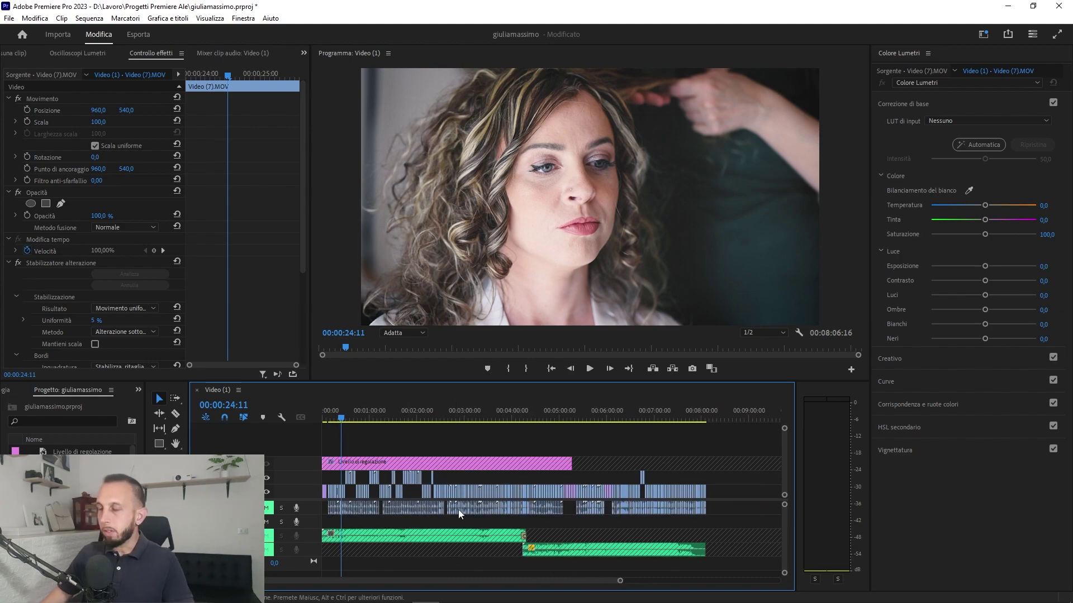
left_click(622, 483)
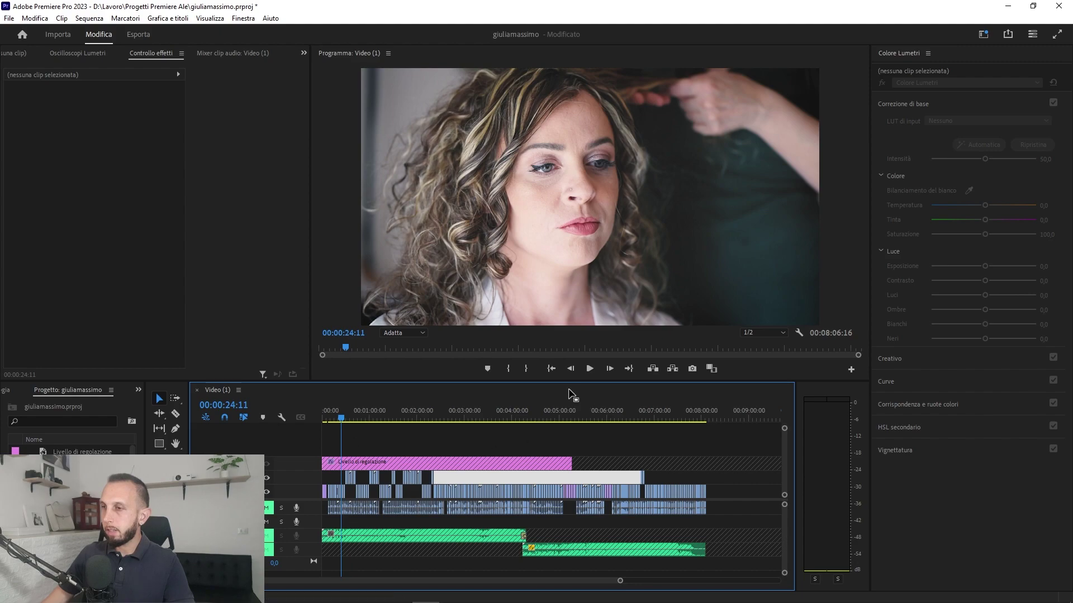
left_click(551, 368)
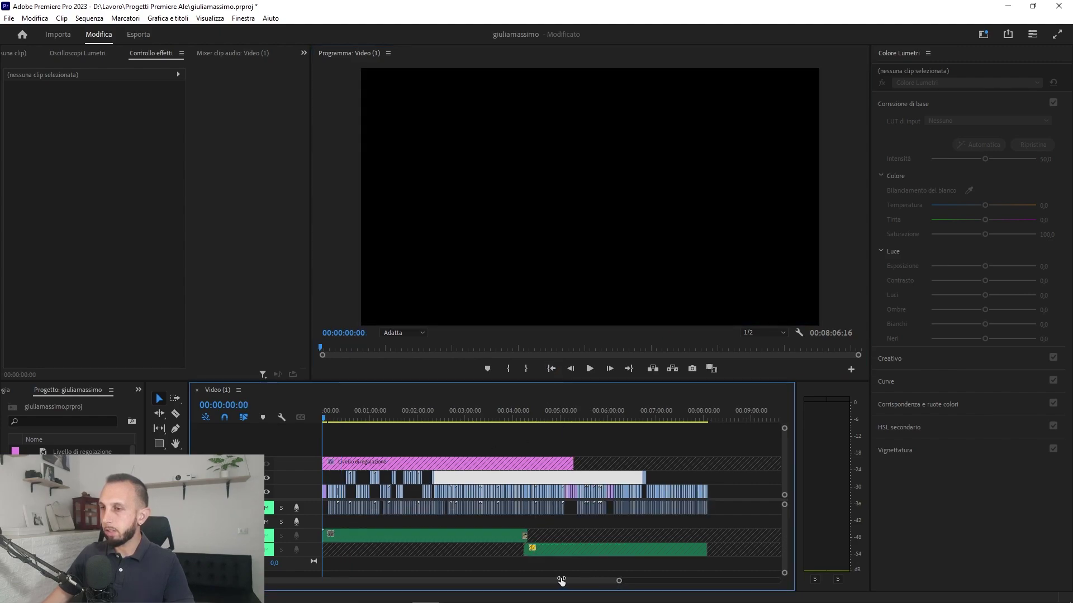
left_click_drag(621, 582, 338, 581)
left_click(338, 412)
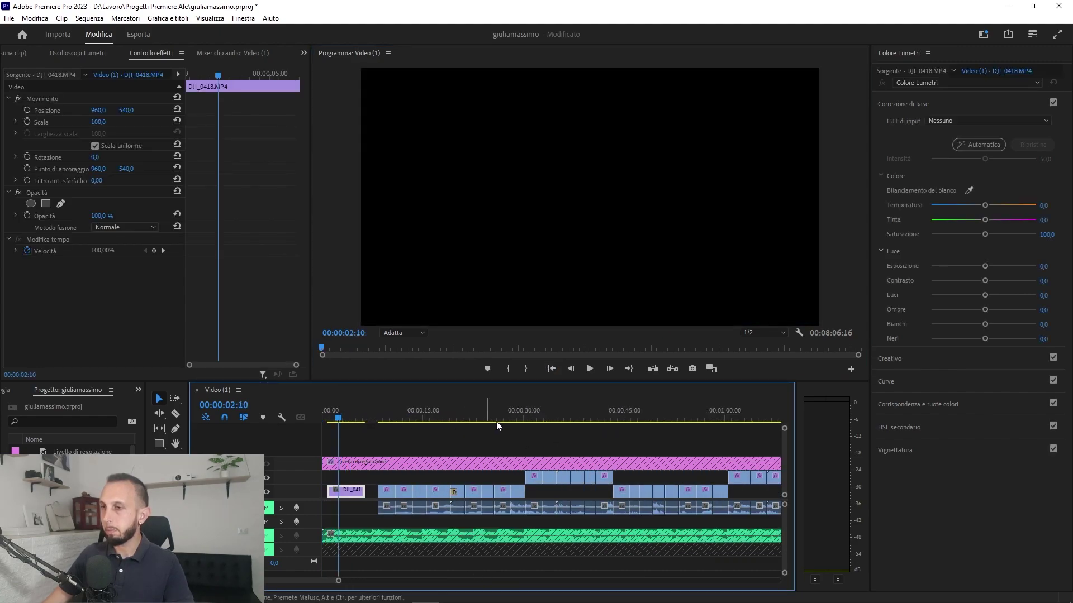
left_click(983, 34)
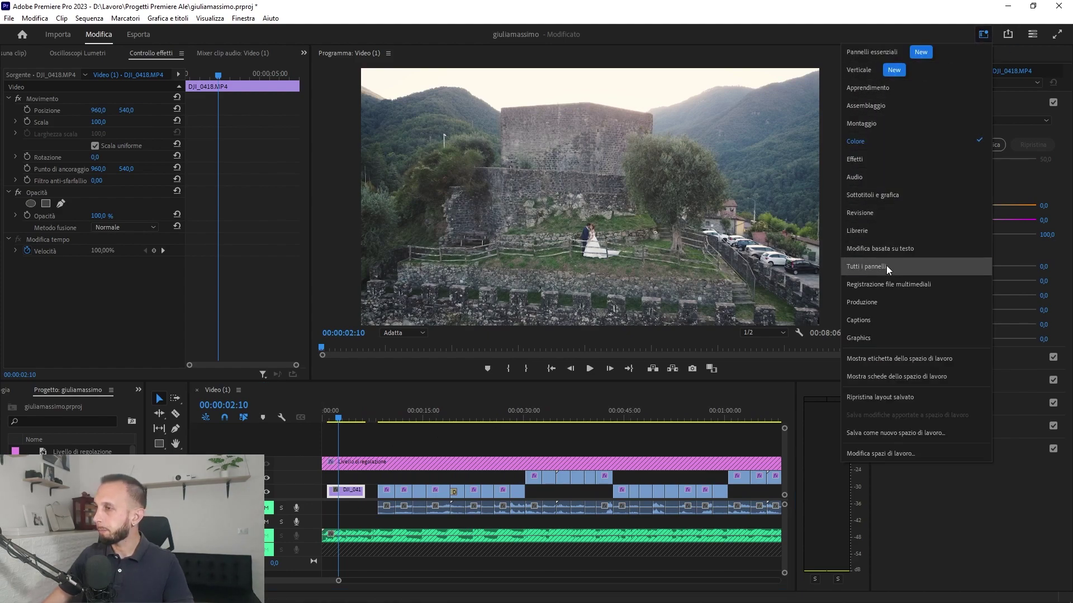
- In the Graphics workspace, type a 'Giulia e Massimo' text title over the castle shot
left_click(860, 339)
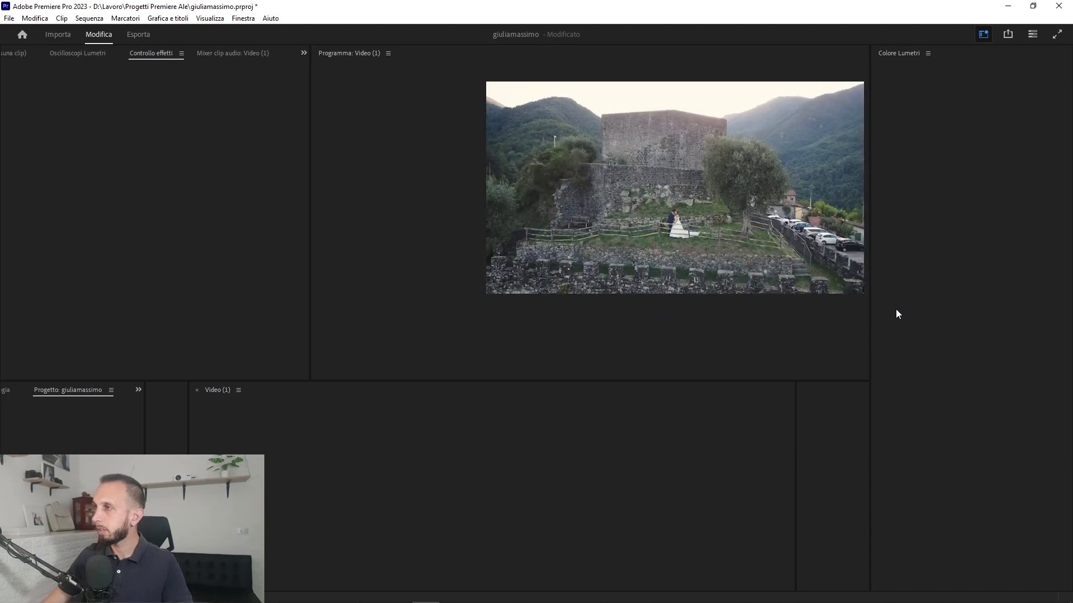
left_click(463, 183)
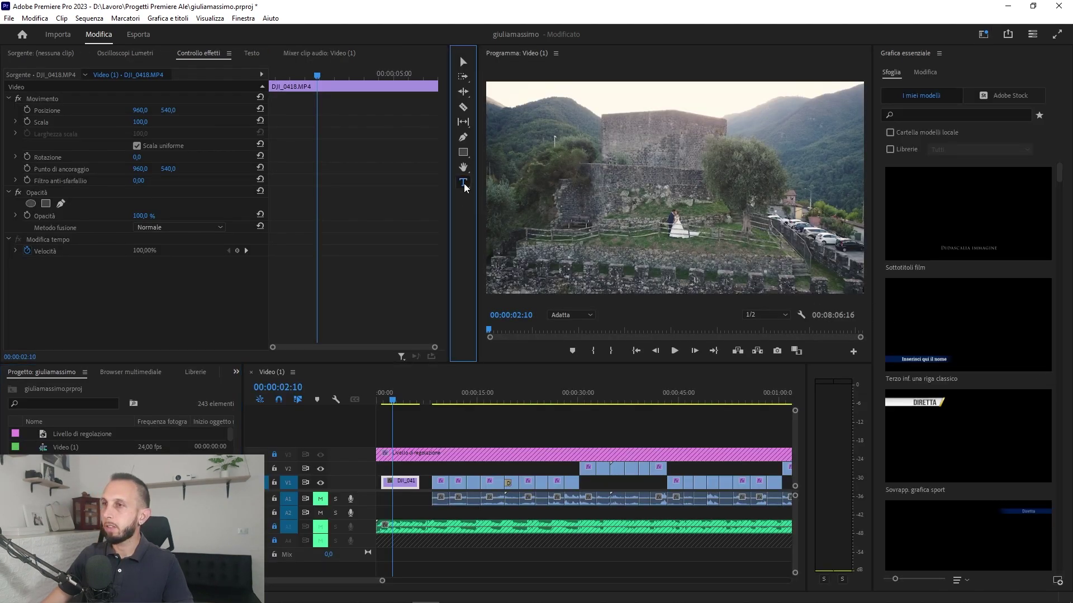
left_click(632, 178)
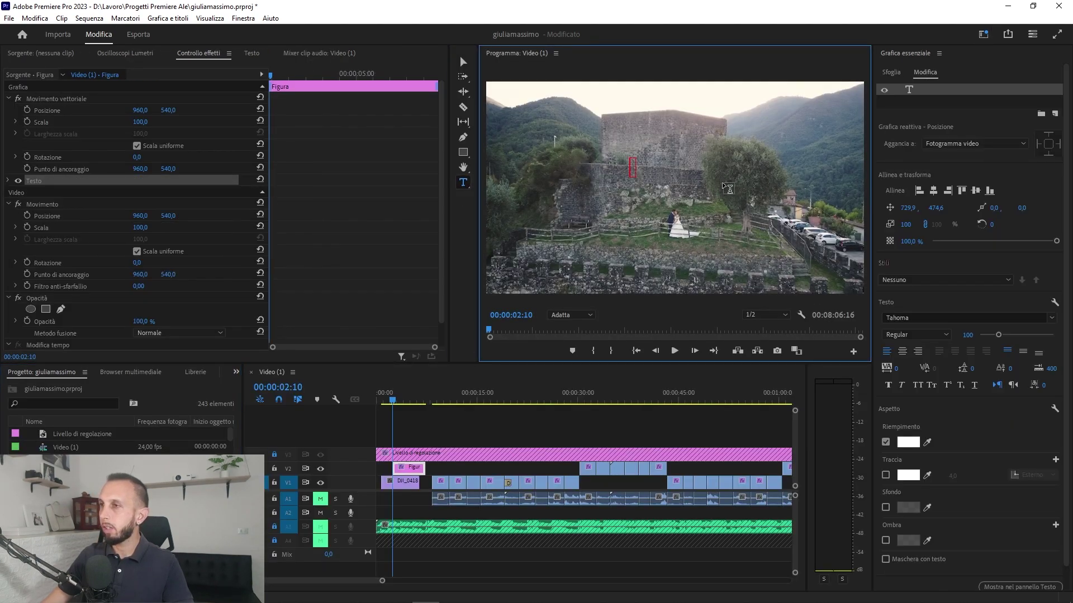
type("Giul")
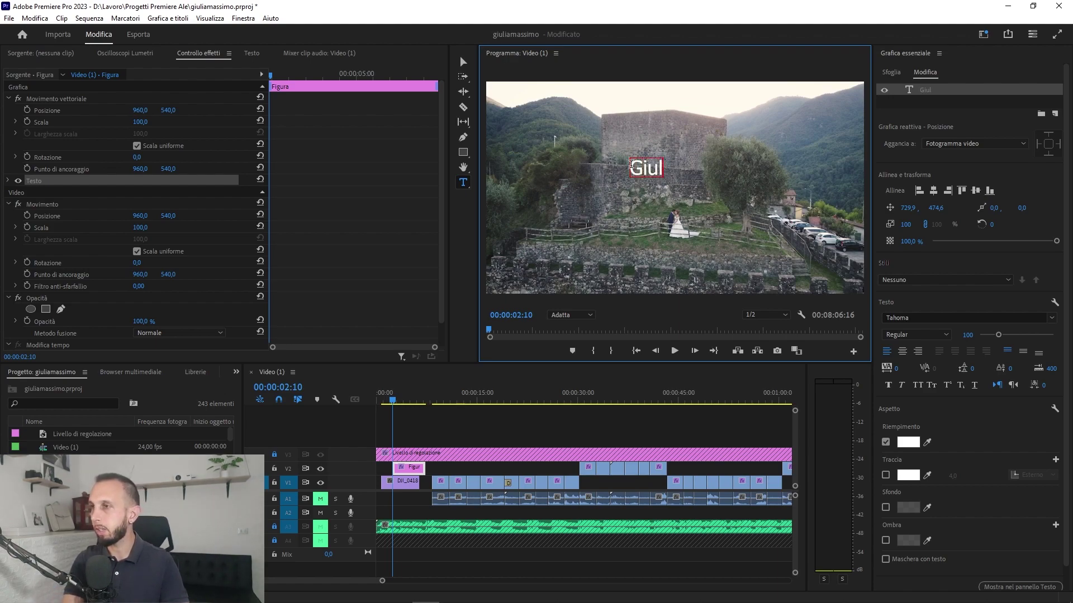
type("ia e Massimo")
key("ctrl+a")
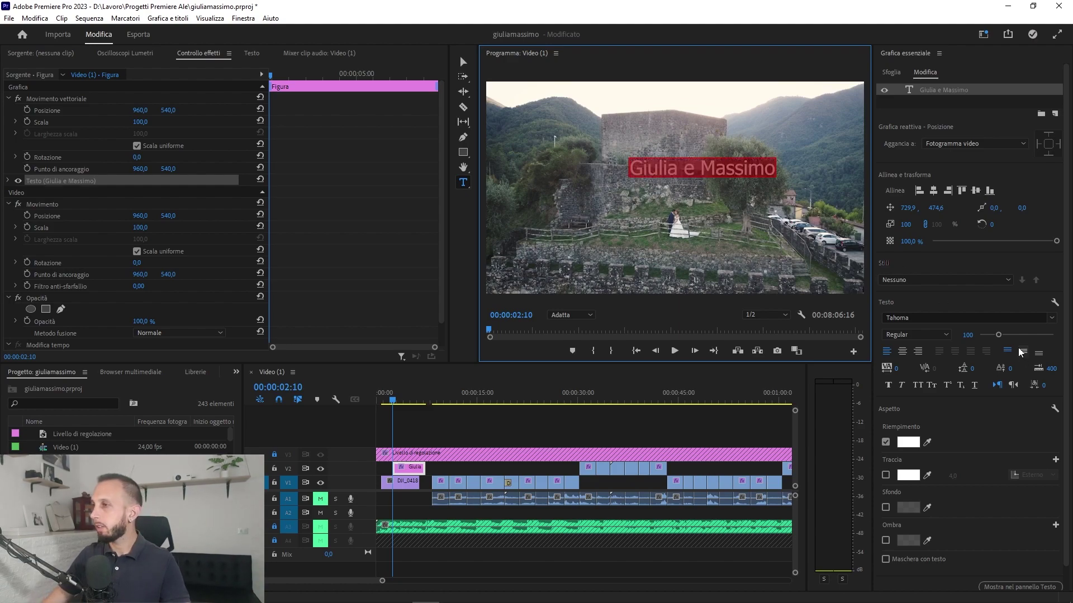
- Change the title font to the Adobe font Nori and add a drop shadow (Ombra)
left_click(1051, 317)
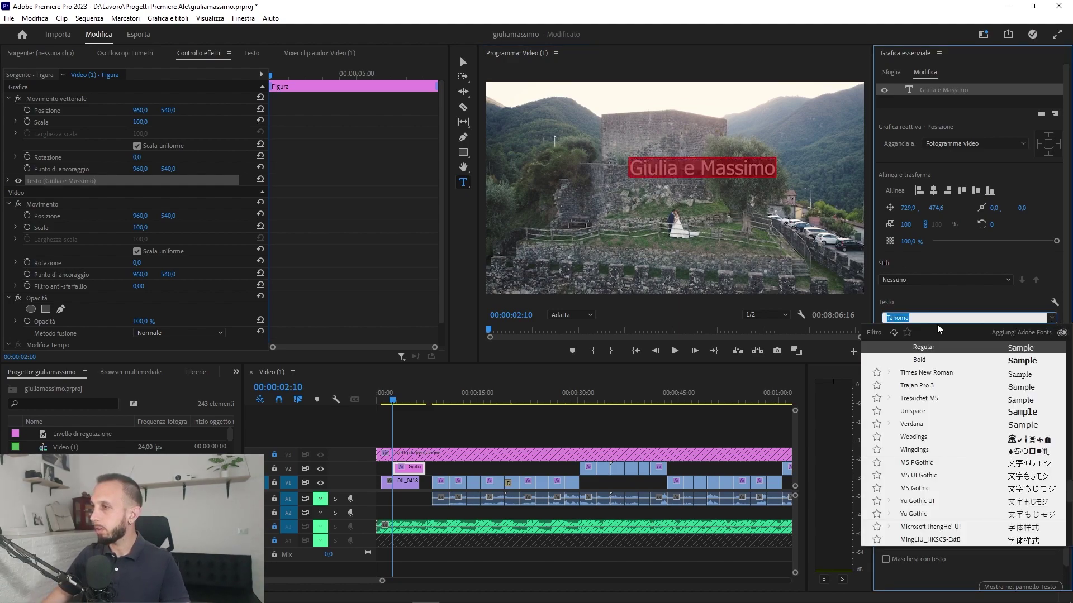
left_click(894, 334)
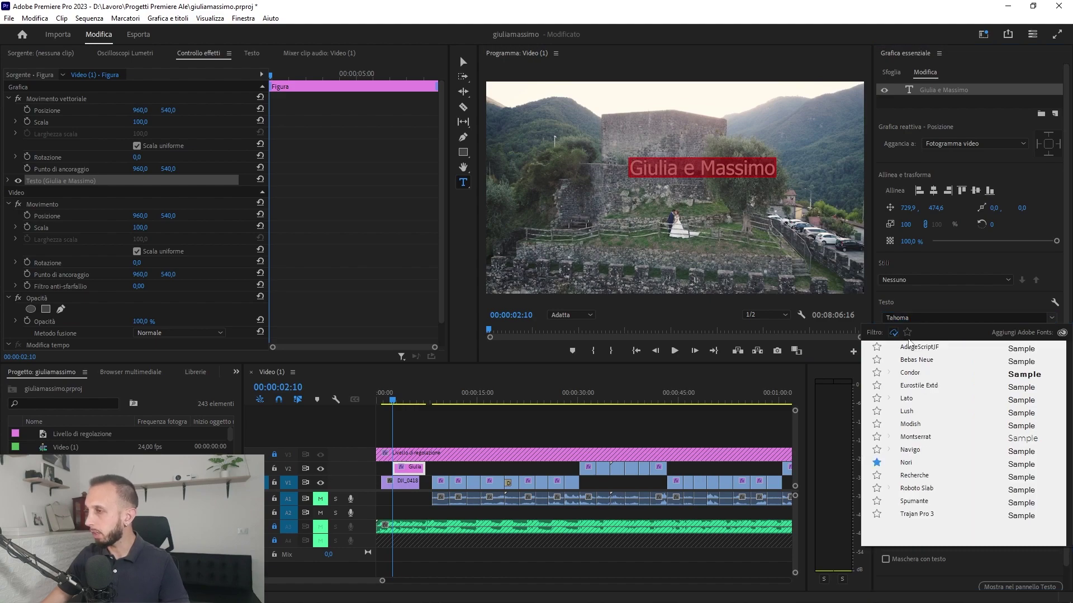
left_click(916, 465)
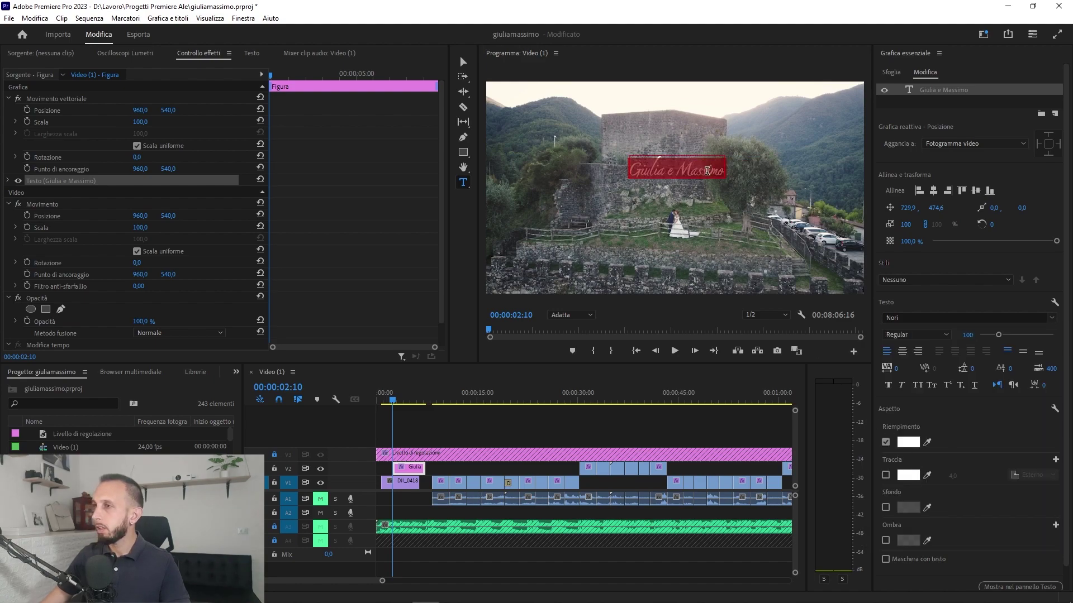
left_click(885, 540)
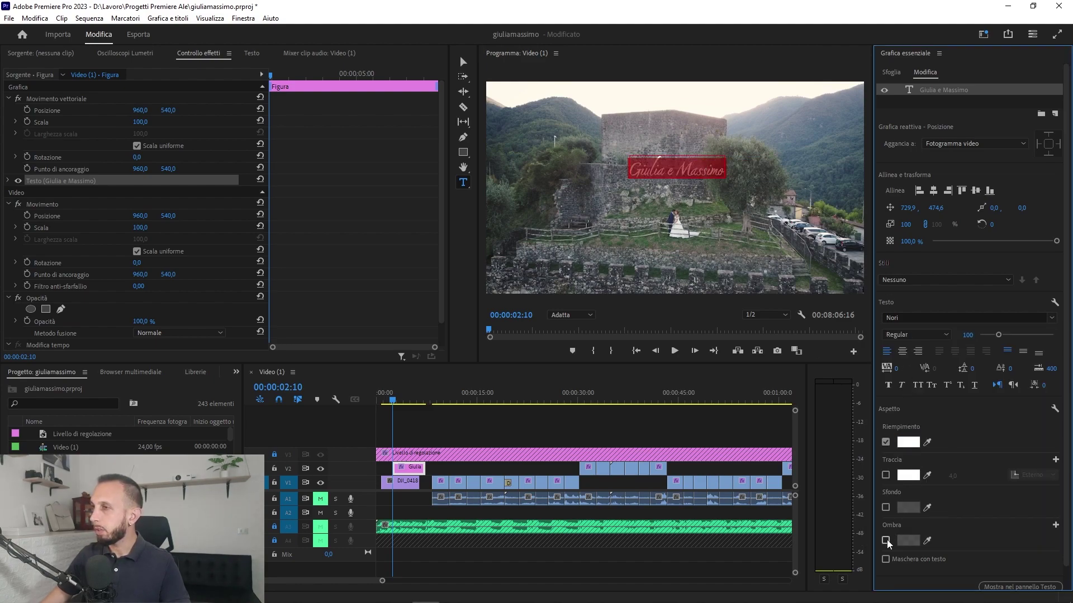
- Set the title text to size 154 and centre it both as a paragraph and in the frame
left_click(677, 170)
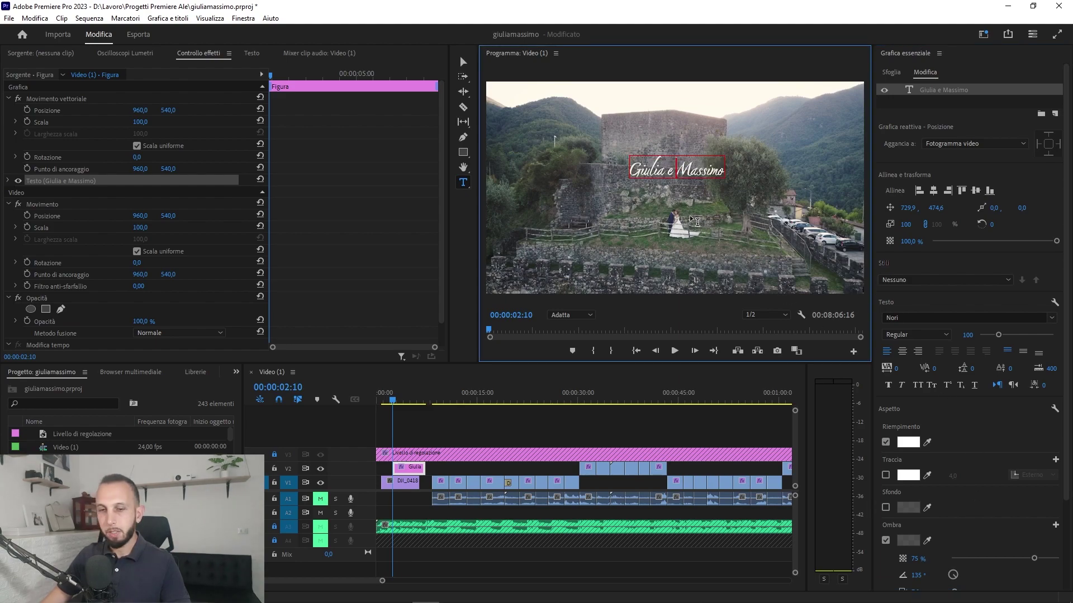
key("ctrl+a")
left_click_drag(999, 335, 1009, 335)
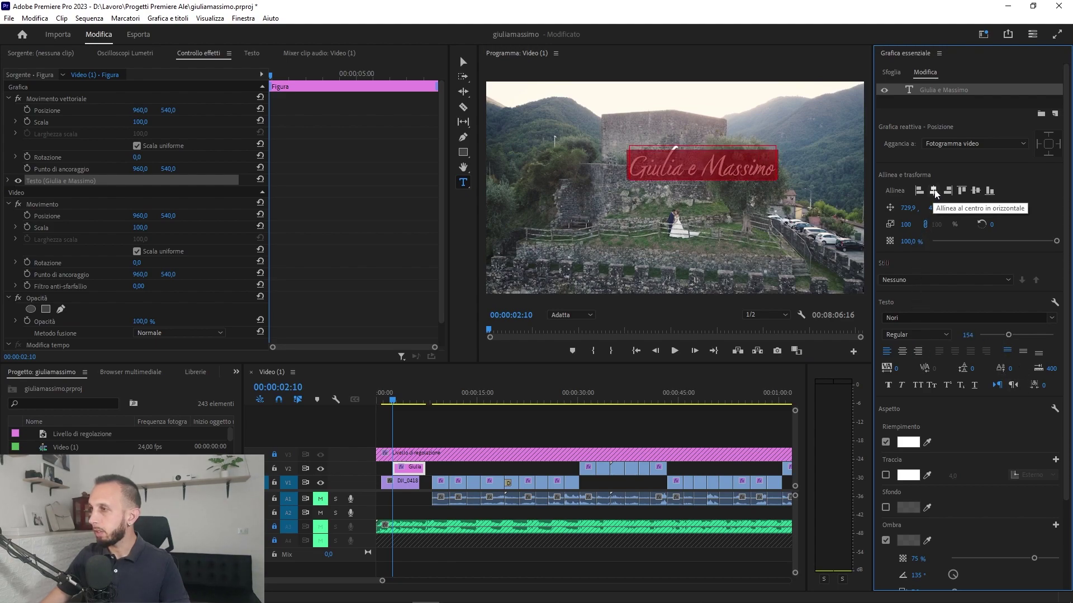
left_click(902, 351)
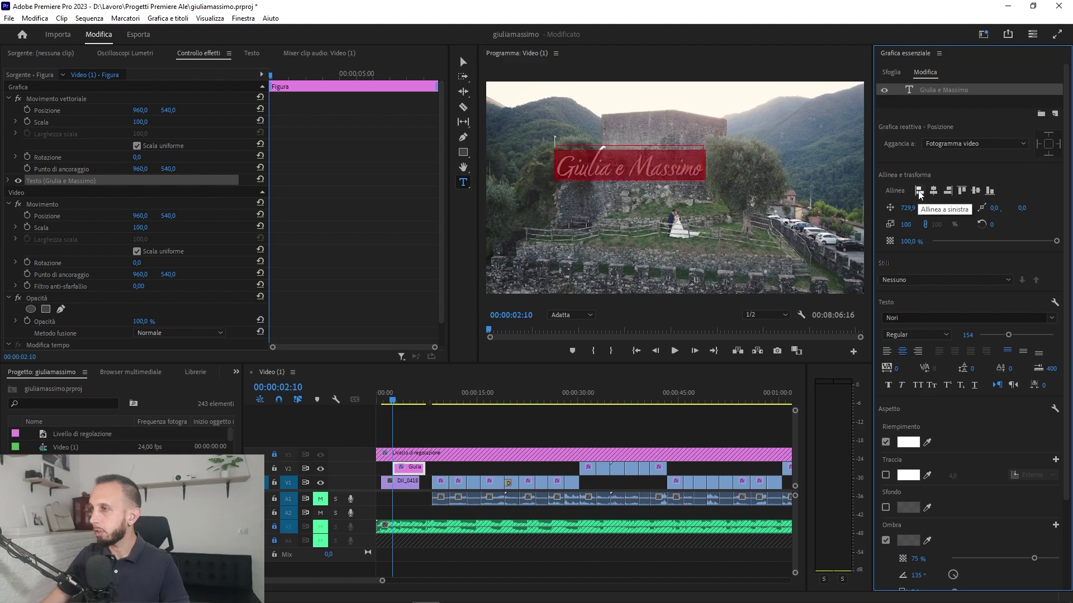
left_click(933, 190)
left_click(975, 191)
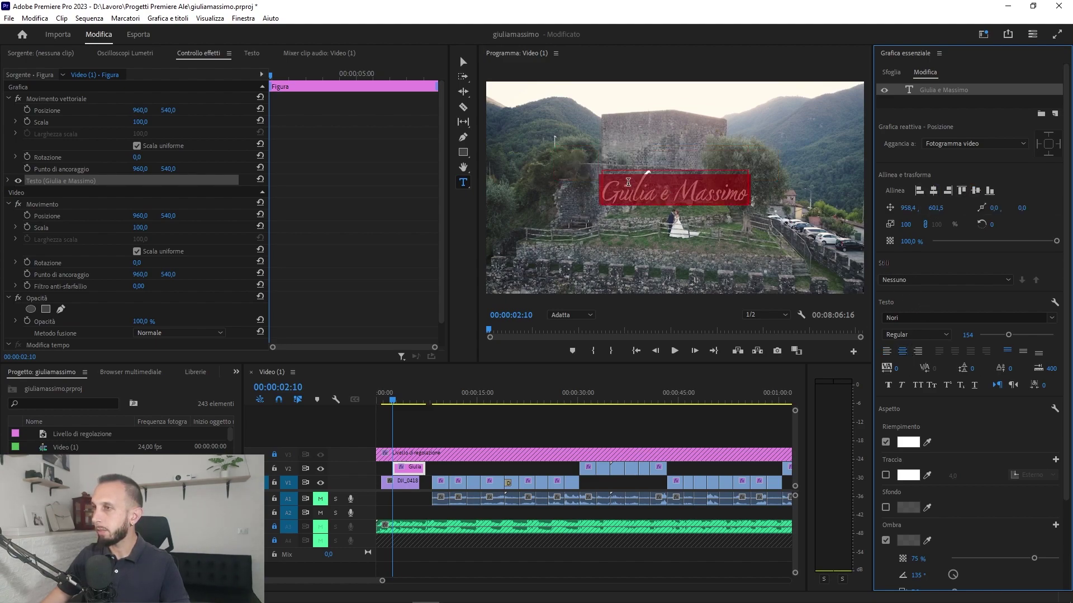
left_click(463, 62)
left_click(717, 199)
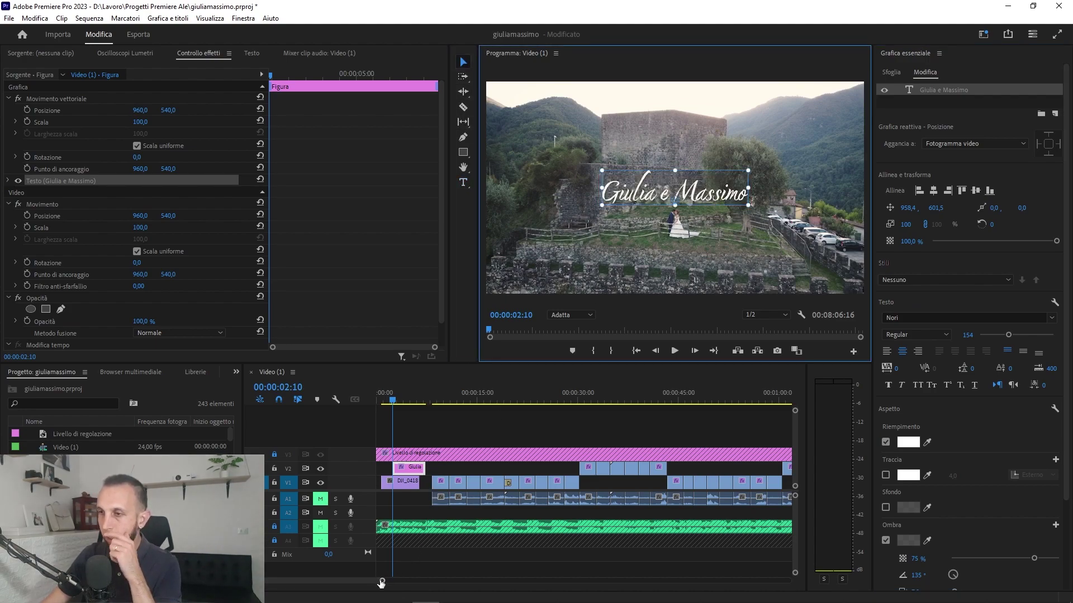
- Trim the title clip to about 00:00:04:23 over the castle shot and switch to the Effetti workspace
left_click_drag(383, 581, 328, 581)
left_click_drag(453, 468, 434, 468)
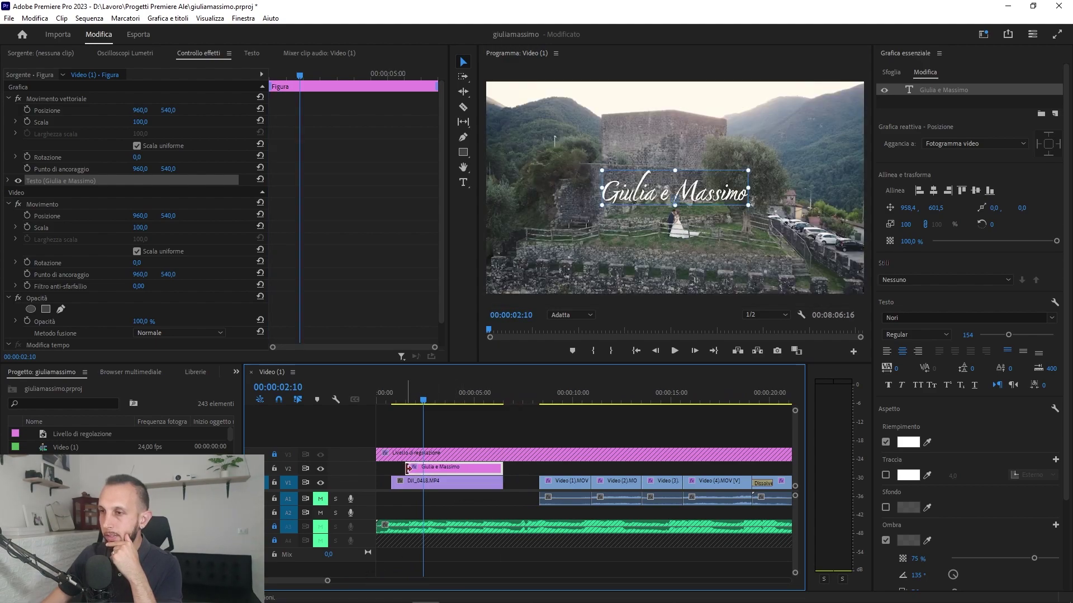
left_click_drag(408, 469, 402, 468)
left_click_drag(501, 468, 493, 467)
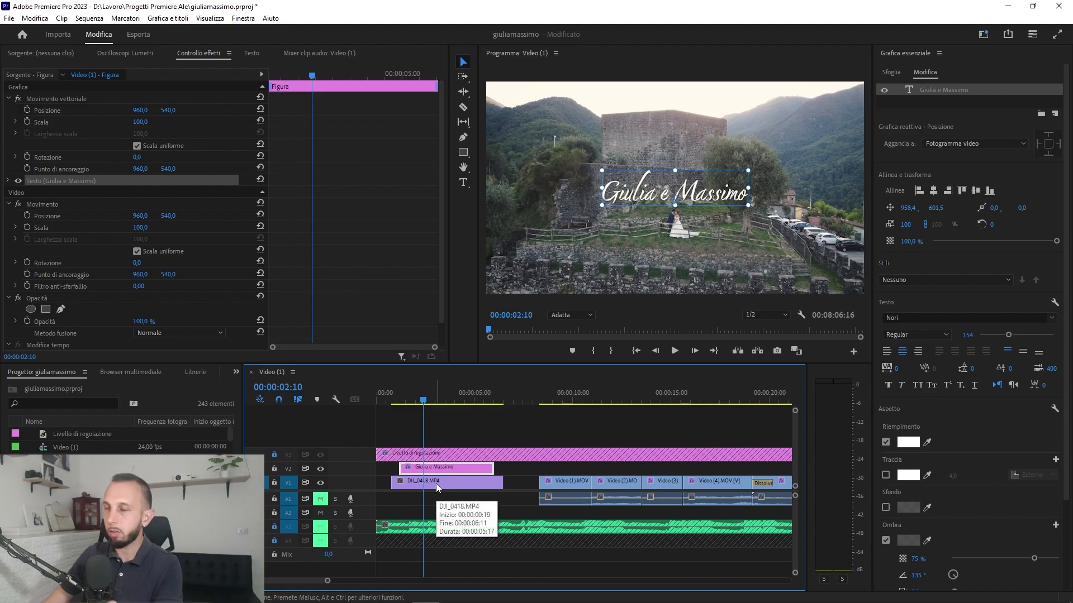
left_click(493, 468)
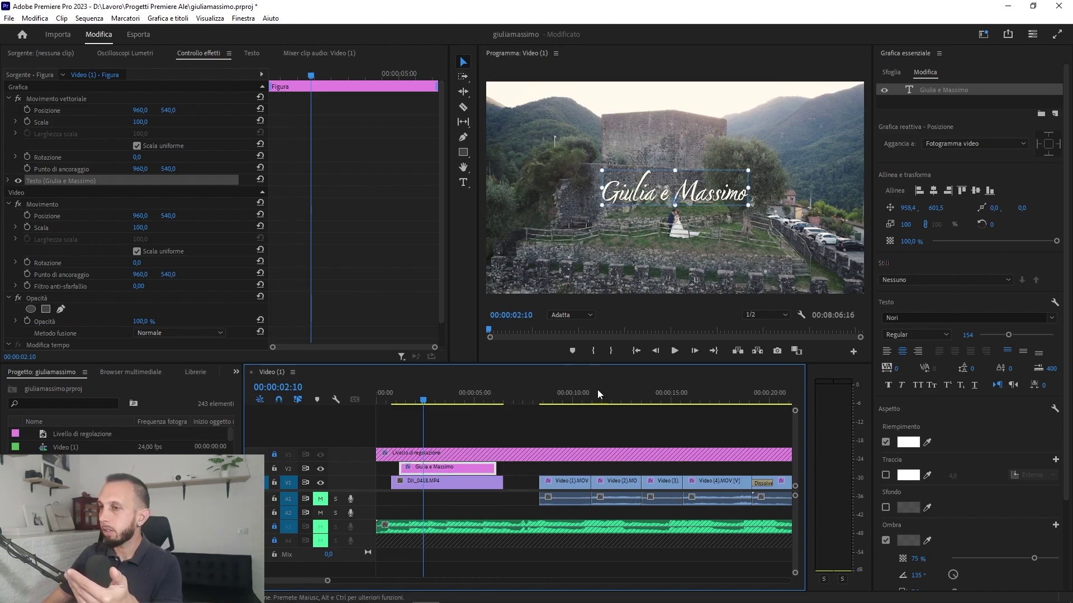
left_click(986, 34)
left_click(873, 158)
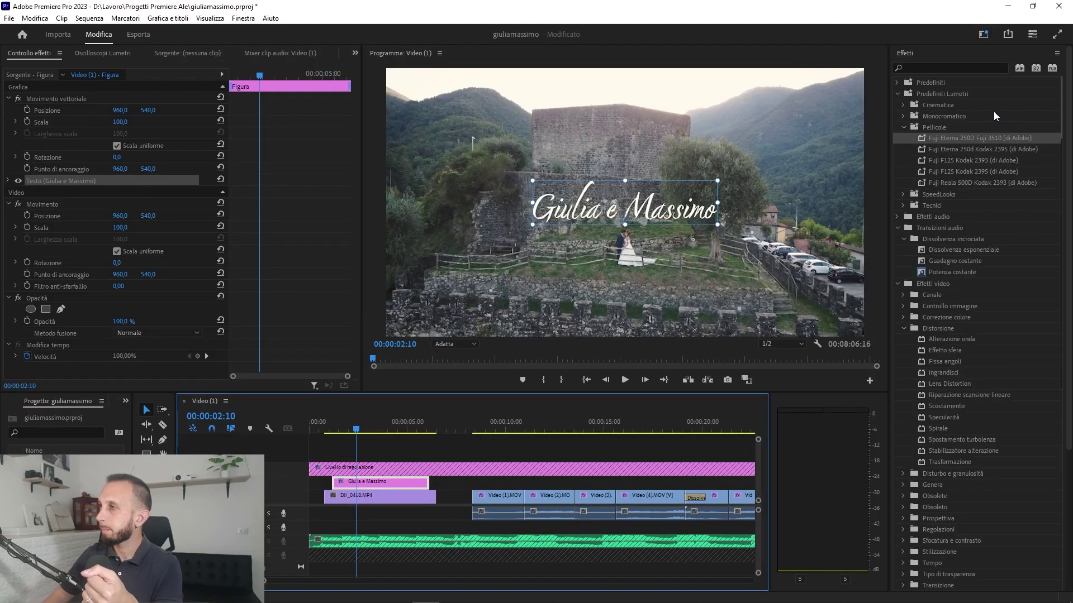
- Drag Transizioni video > Dissolvenza > Dissolvenza pellicola onto both ends of the title clip on V2
left_click(897, 94)
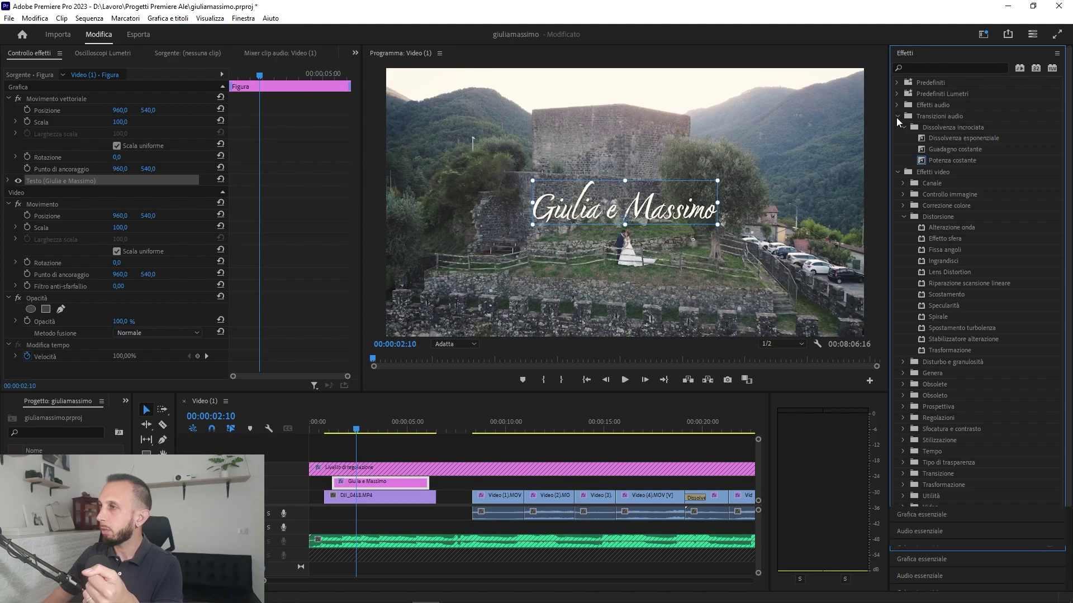
left_click(897, 116)
left_click(896, 128)
left_click(898, 139)
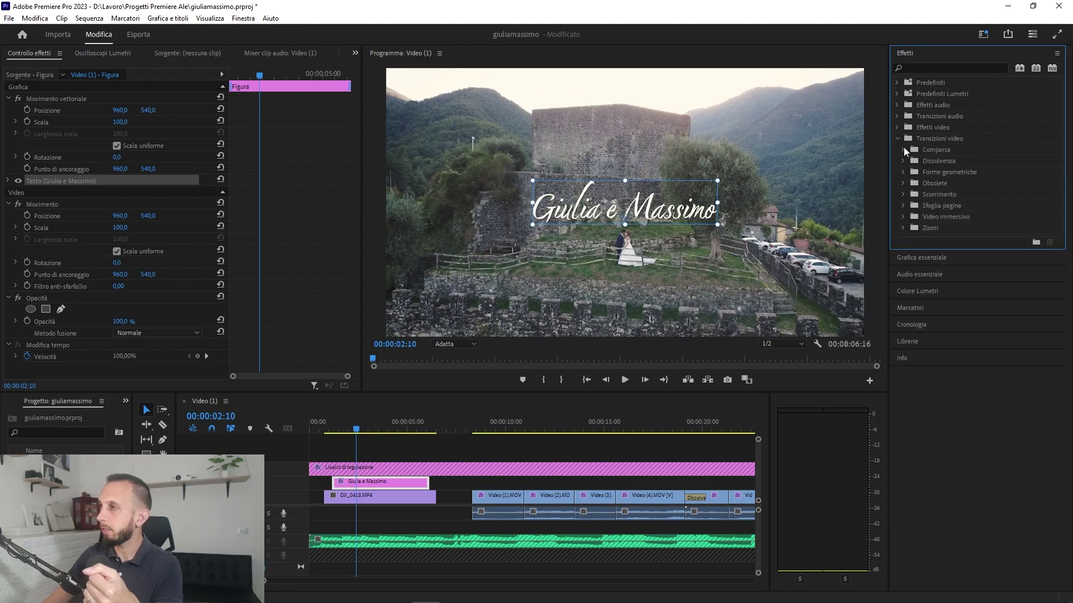
left_click(902, 161)
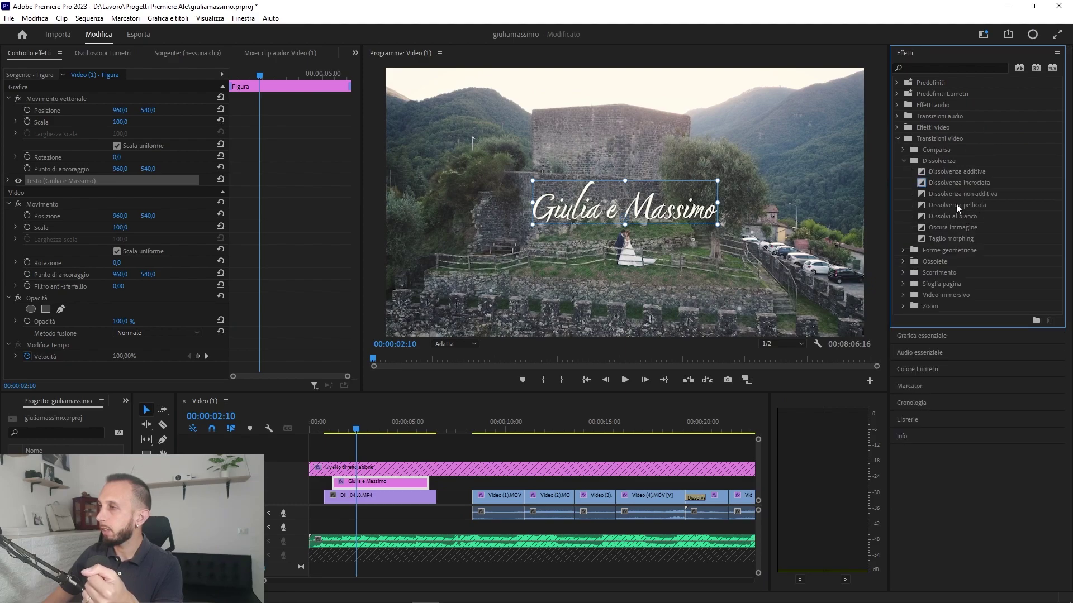
left_click_drag(957, 208, 336, 489)
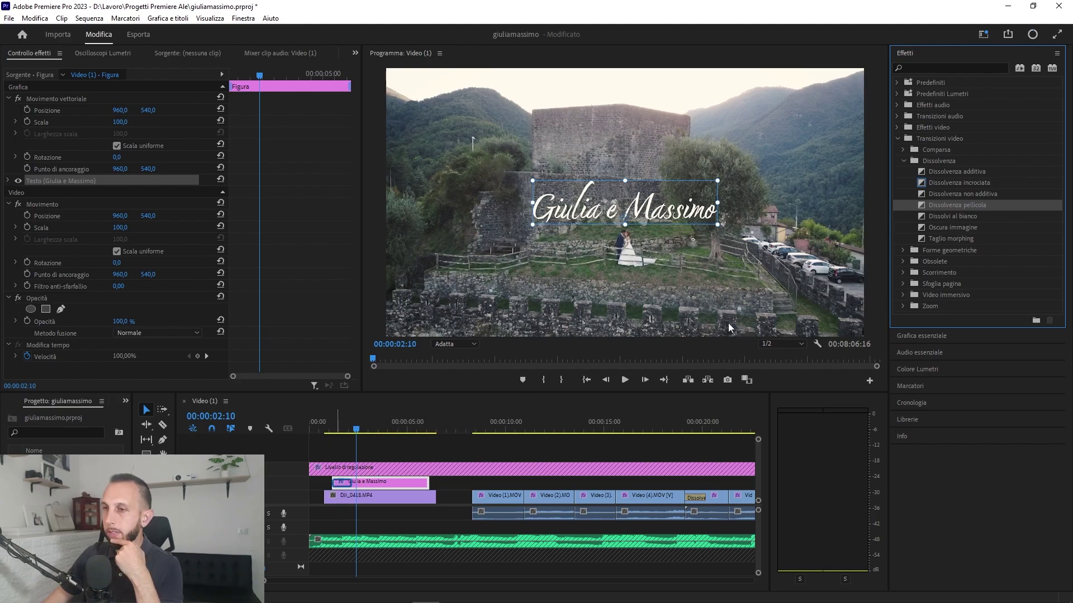
left_click_drag(681, 350, 336, 483)
left_click_drag(924, 226, 422, 484)
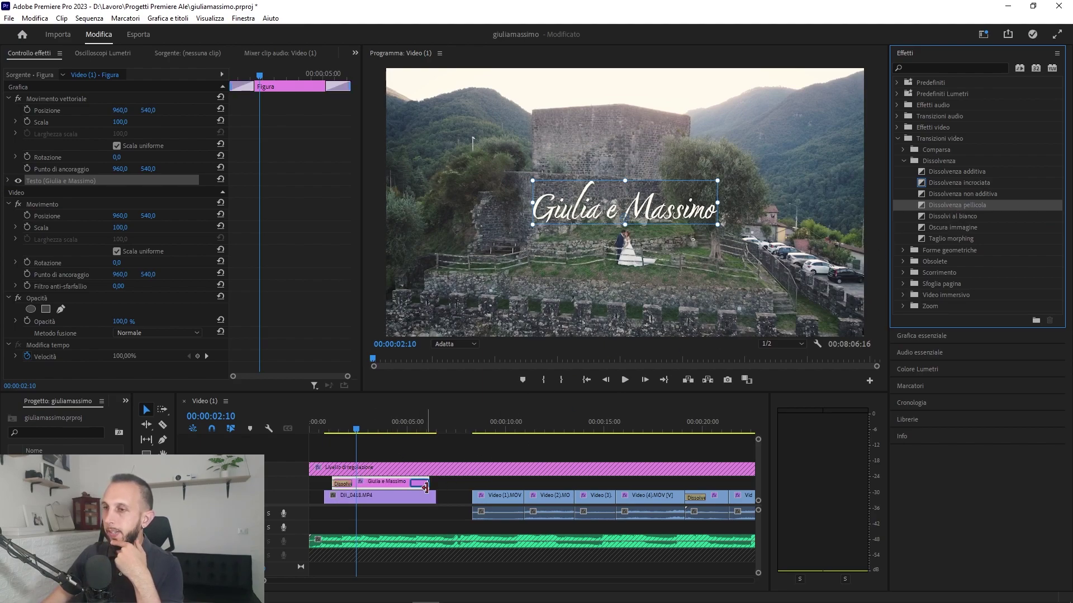
left_click(319, 431)
left_click(316, 431)
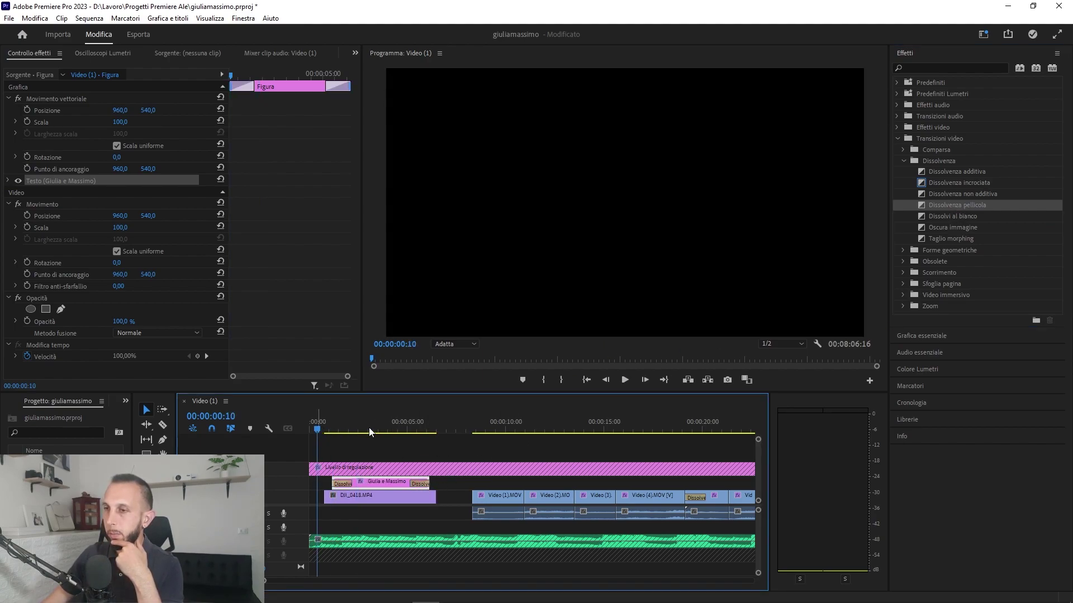
- Play the opening to check the title fades, stop on Video (29).MOV, and show the workspace layouts
left_click(628, 379)
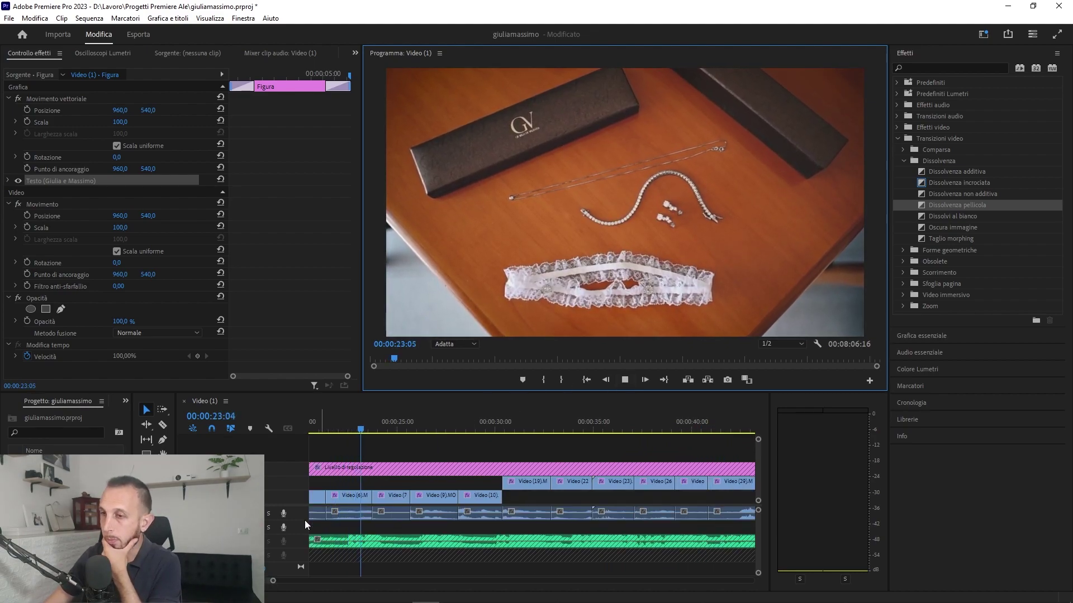
left_click_drag(271, 581, 331, 581)
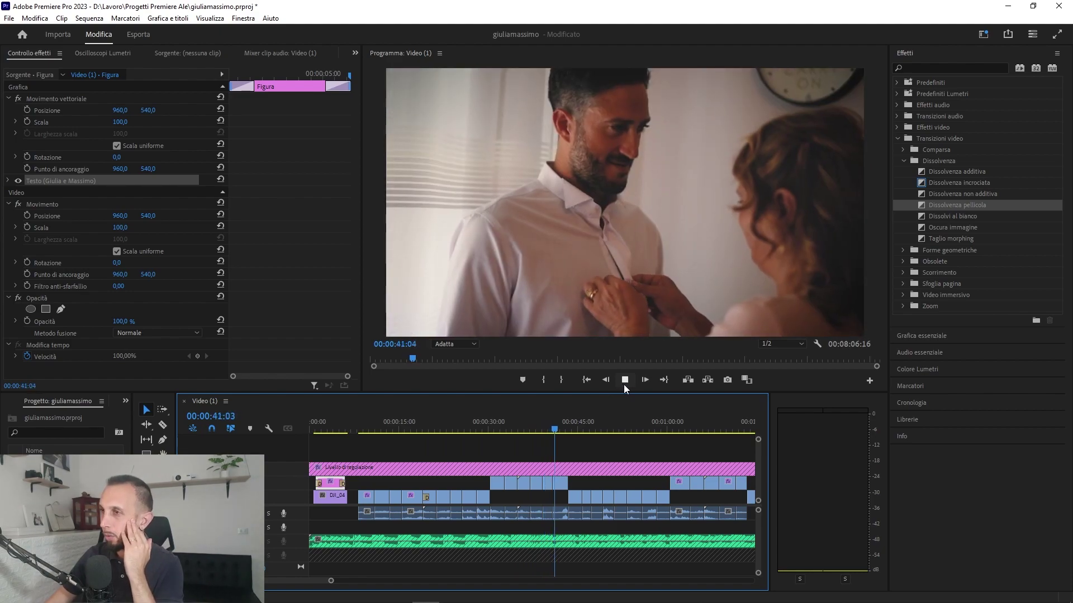
left_click(623, 385)
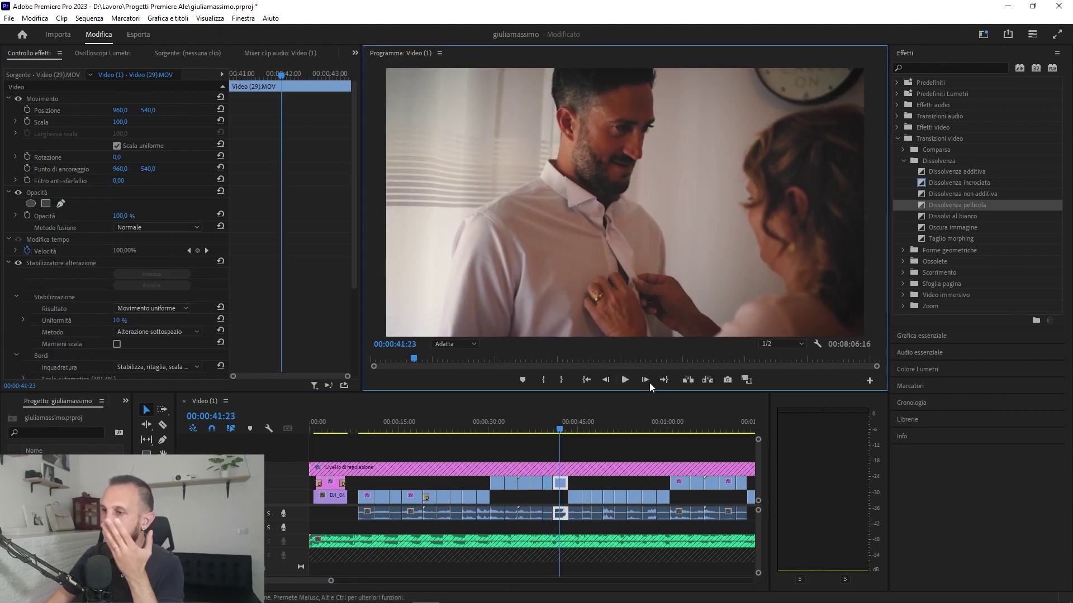
left_click(984, 35)
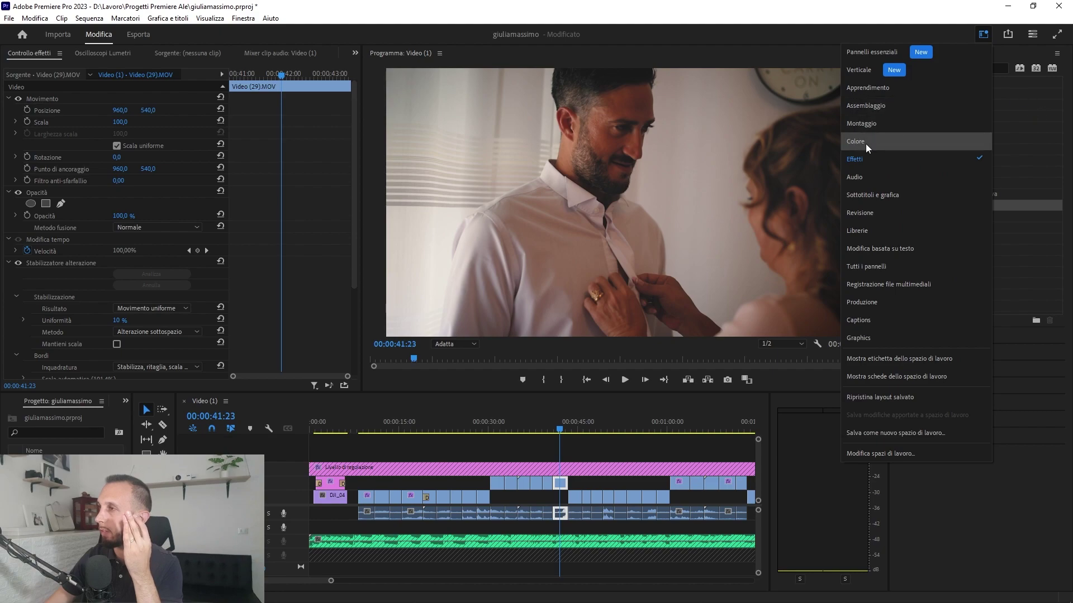
- Switch to the Colore workspace and raise Esposizione in Lumetri Color on the groom's clip
left_click(866, 143)
left_click_drag(985, 267, 998, 268)
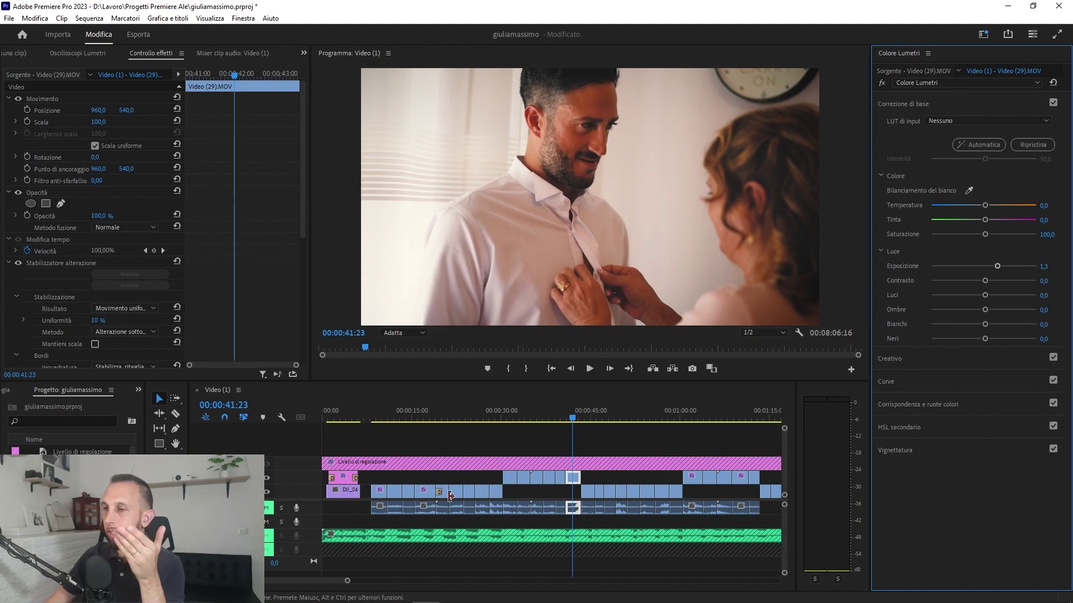
left_click_drag(348, 582, 525, 585)
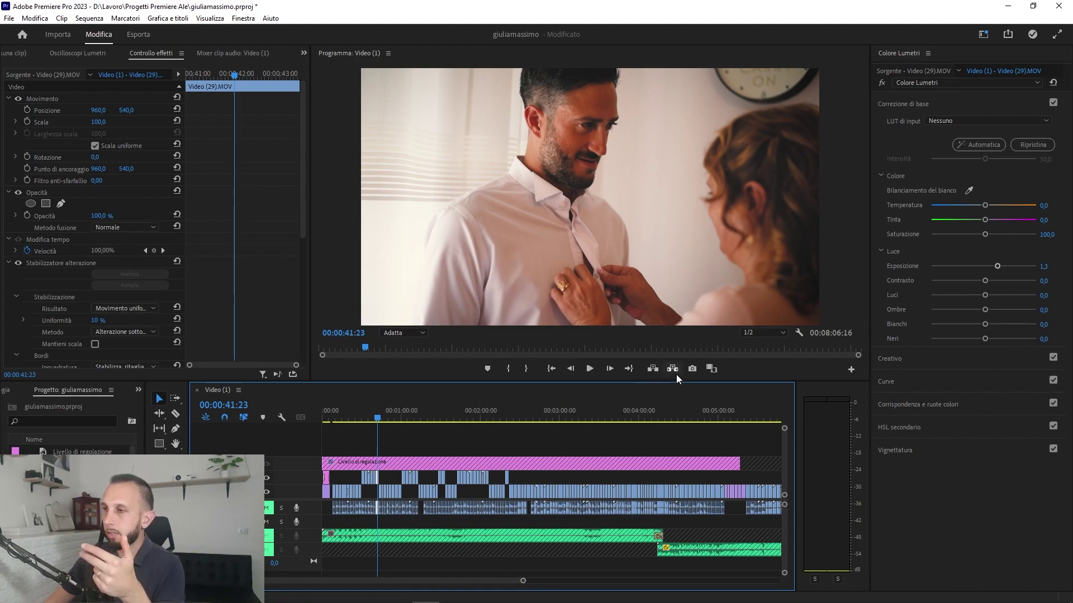
left_click(712, 416)
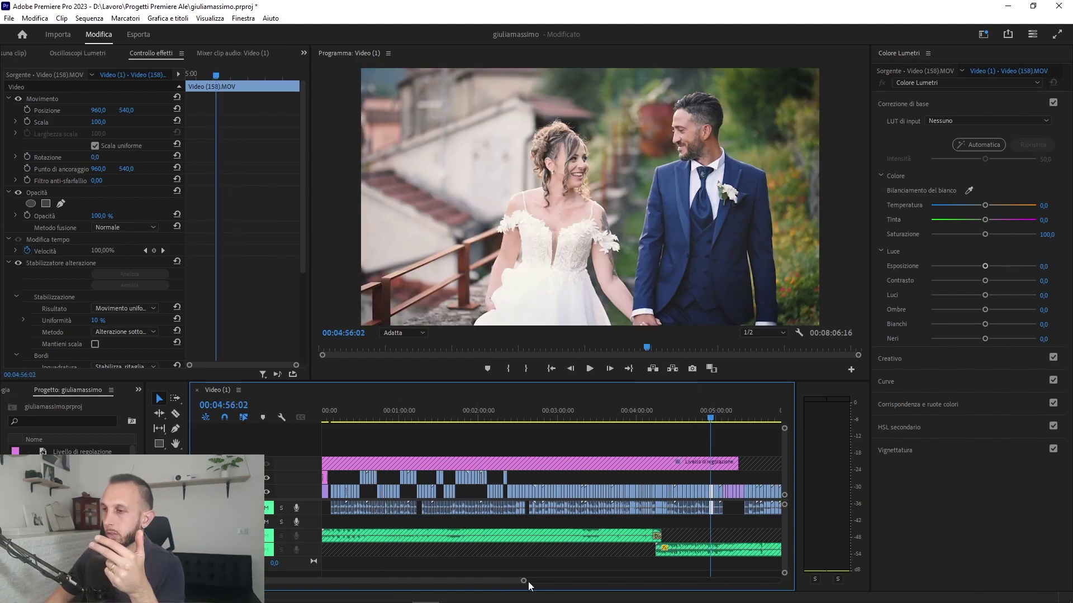
left_click_drag(496, 586, 578, 587)
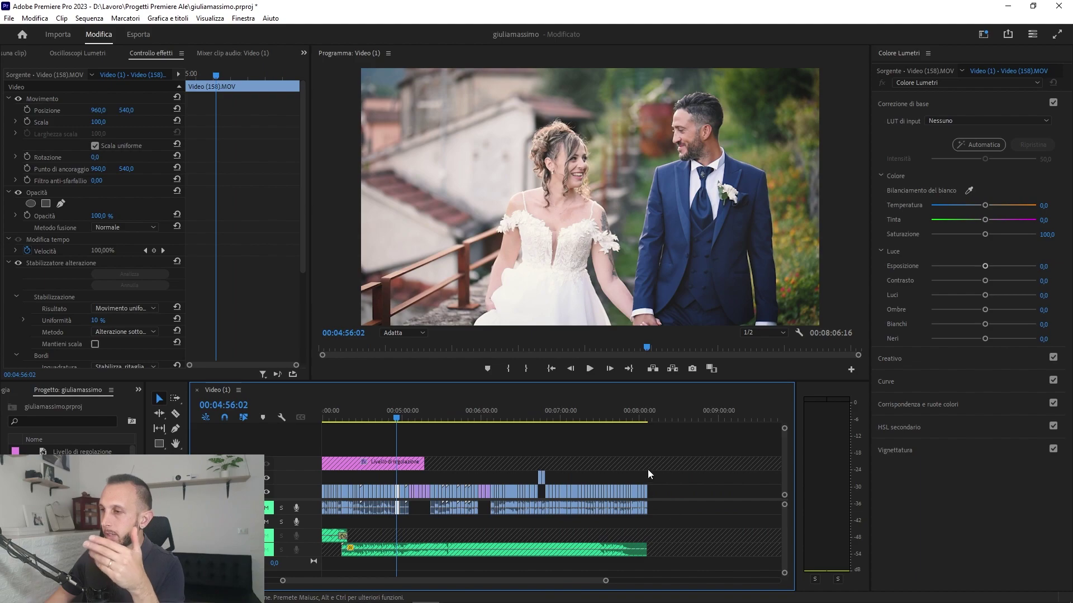
left_click(624, 416)
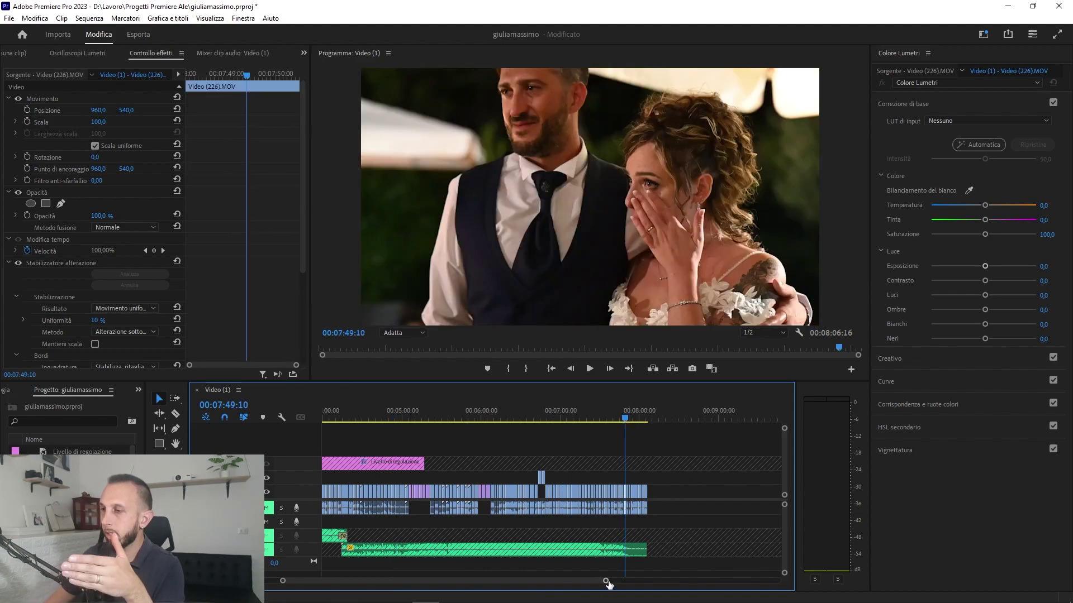
left_click(637, 419)
left_click_drag(639, 421, 641, 420)
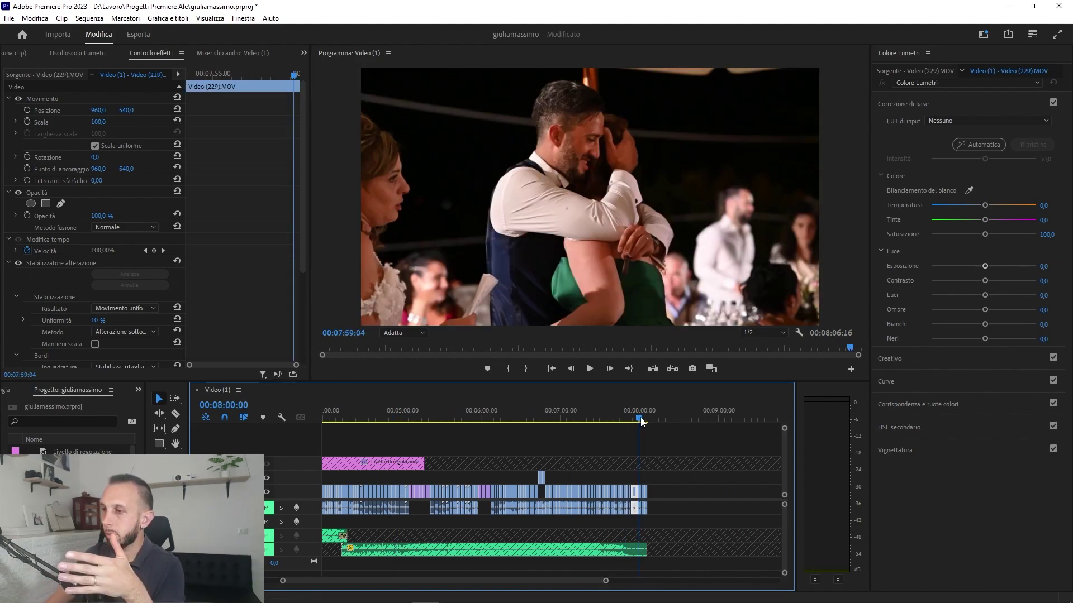
left_click(565, 419)
left_click_drag(480, 583, 425, 585)
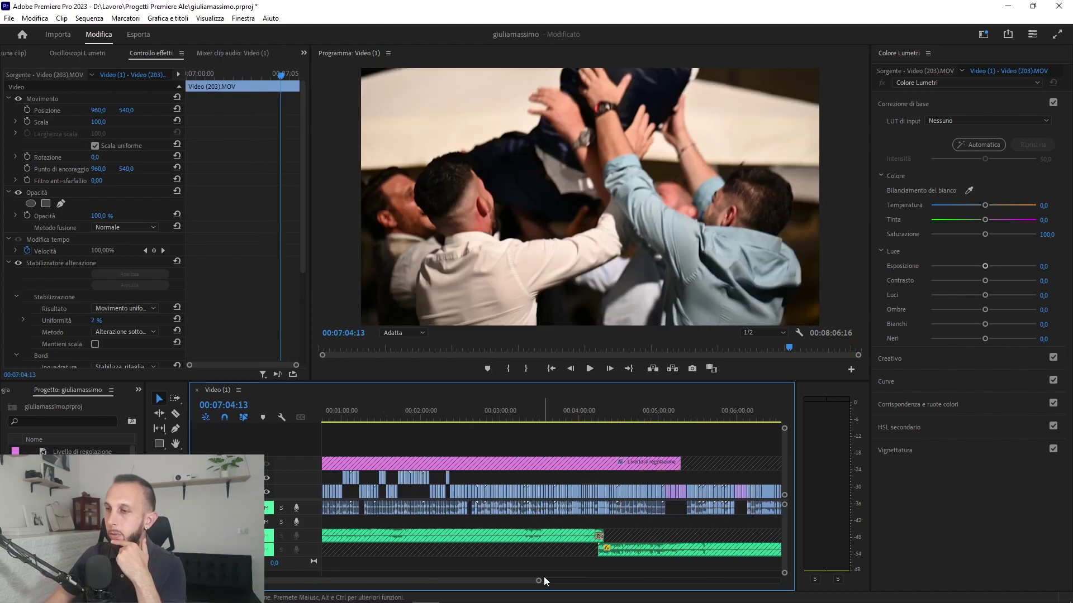
left_click_drag(542, 581, 618, 584)
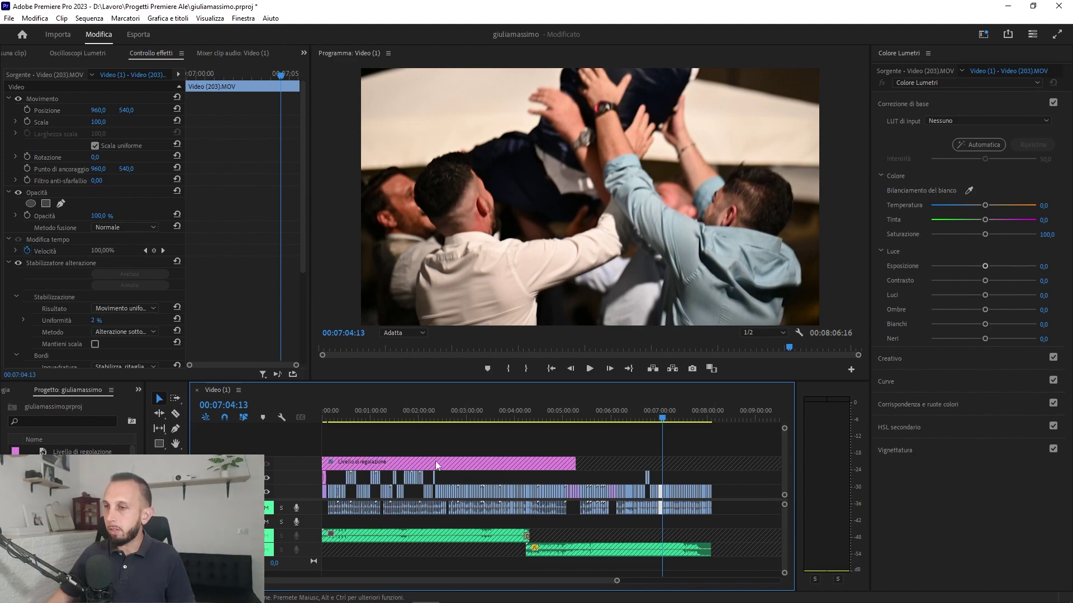
mouse_move(574, 463)
left_mouse_down()
mouse_move(706, 457)
mouse_move(736, 438)
left_mouse_up()
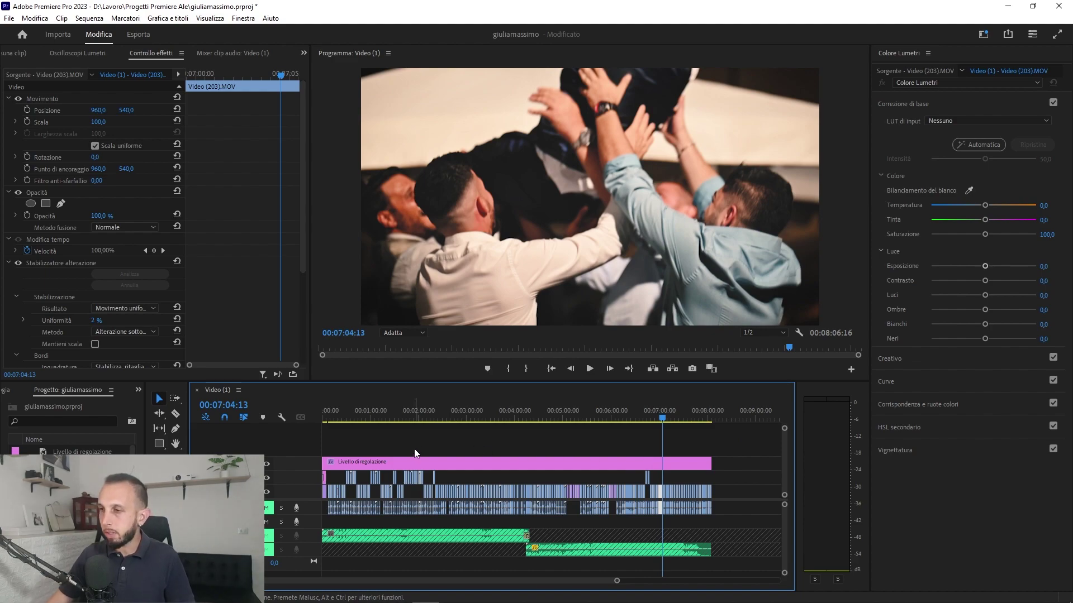
- Return to the sequence start and play the opening to check the title
left_click(325, 420)
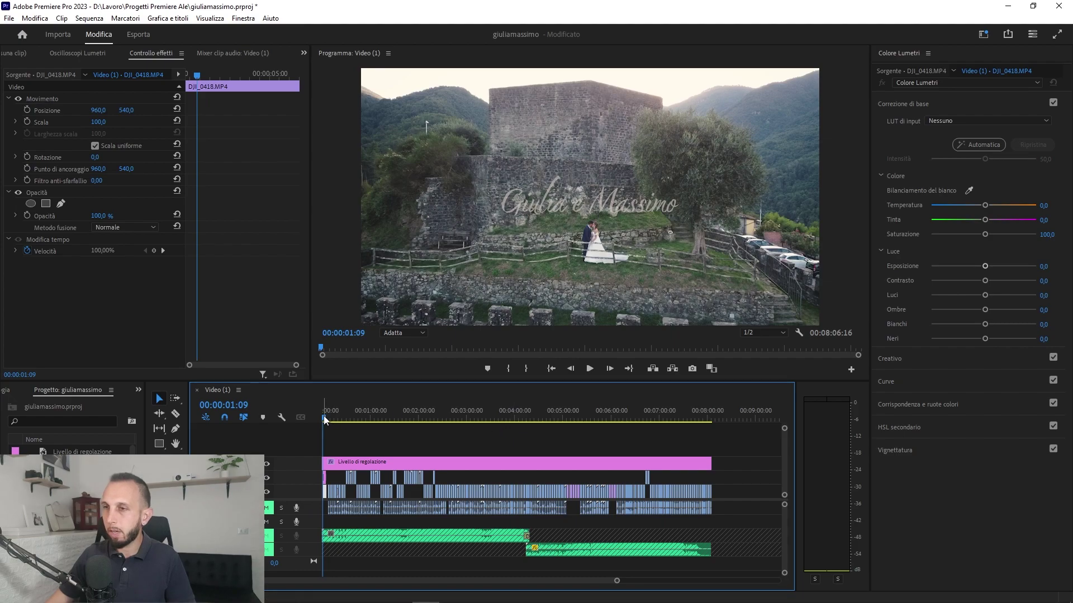
key("space")
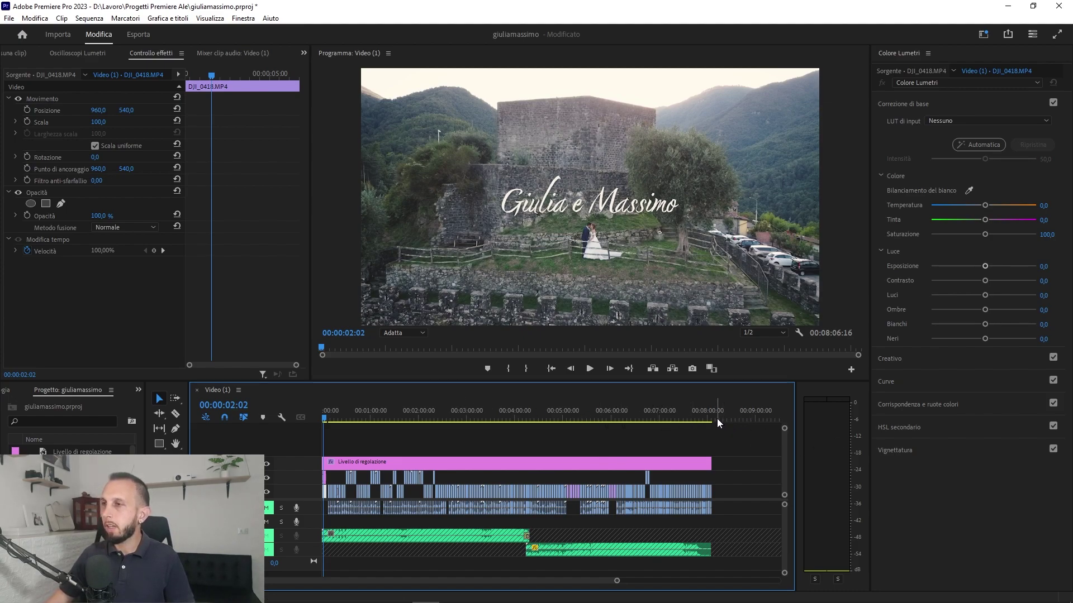
- In the export video settings, enable rendering at maximum bit depth
left_click(138, 35)
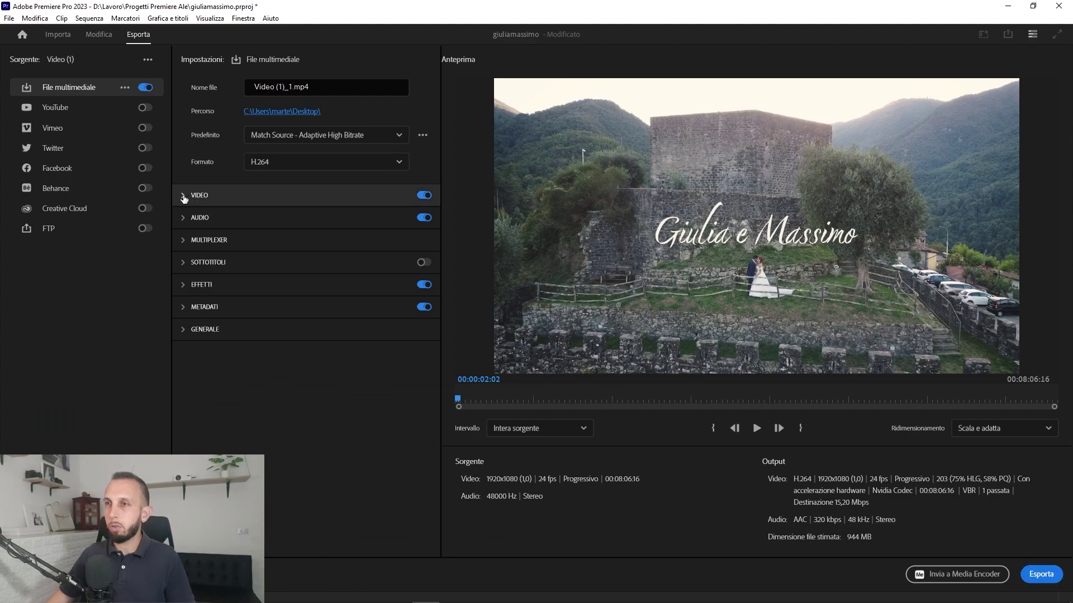
left_click(184, 197)
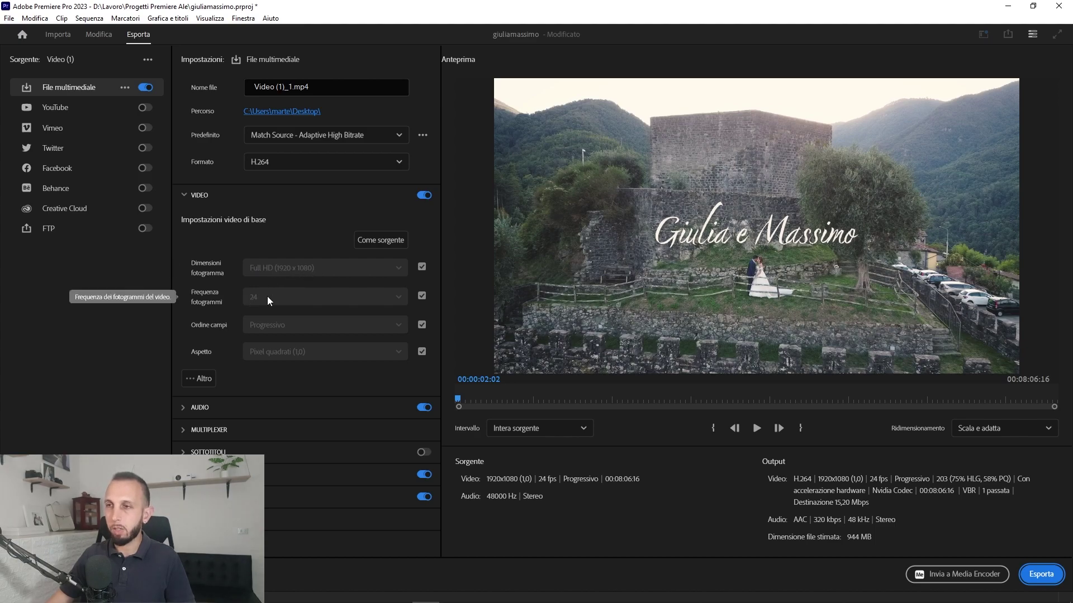
left_click(199, 379)
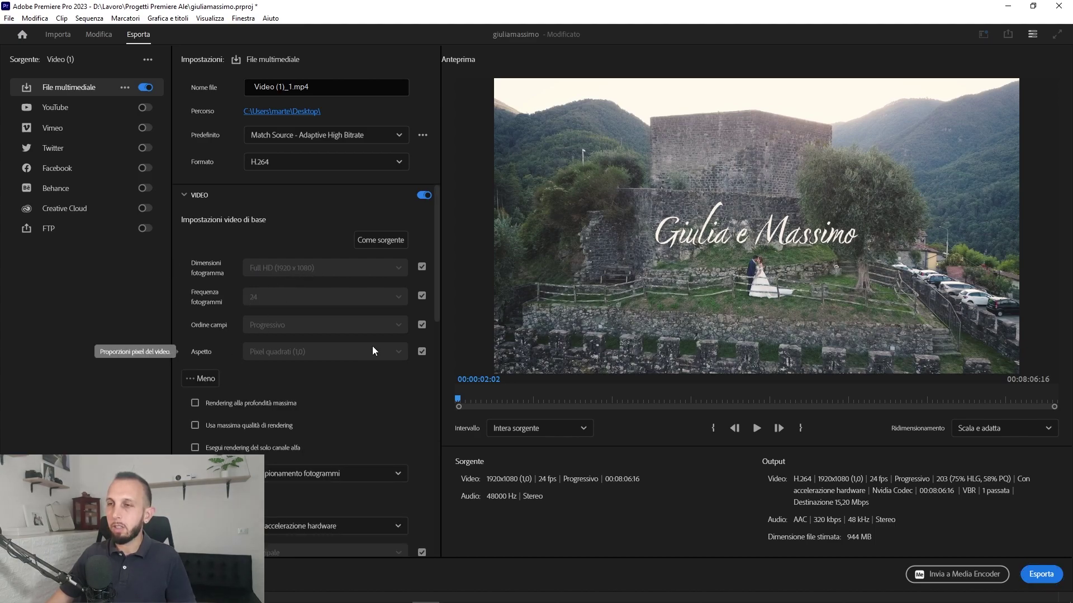
scroll(197, 334, "down", 1)
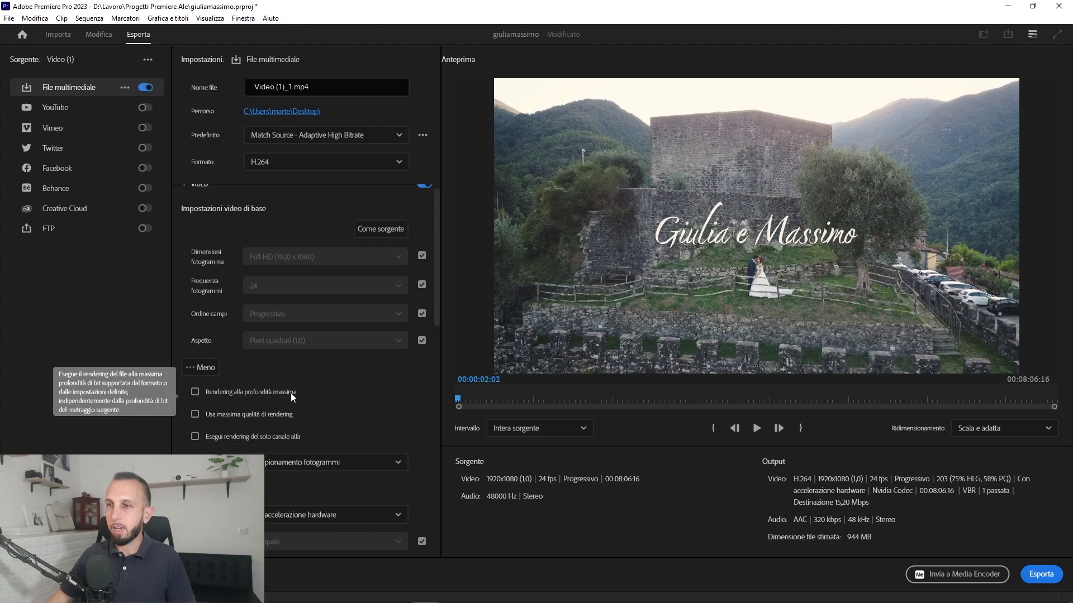
left_click(191, 393)
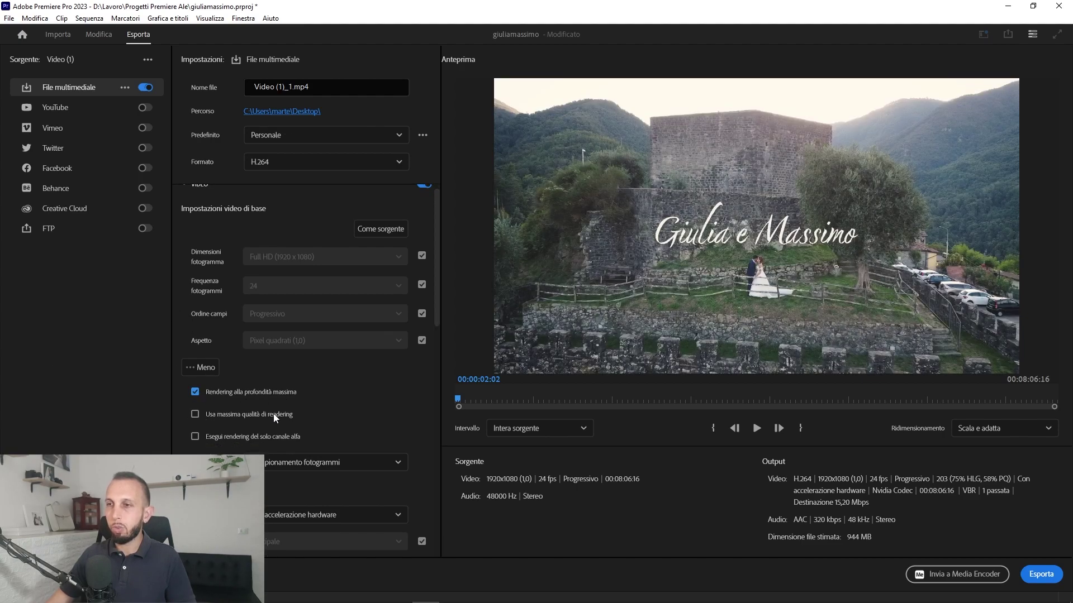
- Set the export time interpolation to Flusso ottico
scroll(434, 383, "down", 1)
scroll(434, 383, "down", 2)
scroll(434, 383, "down", 1)
left_click(313, 421)
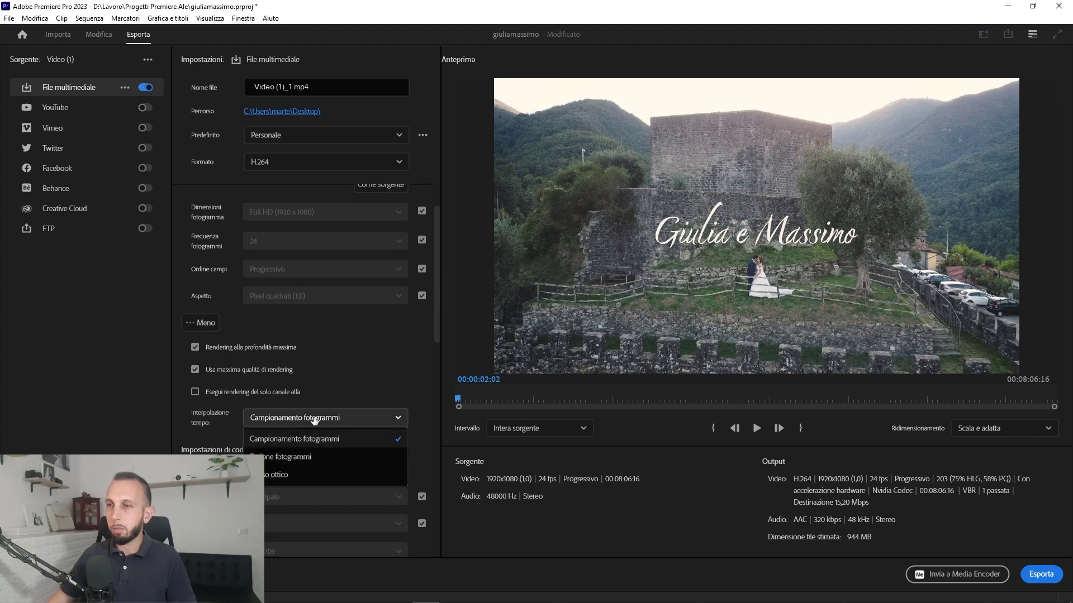
left_click(277, 475)
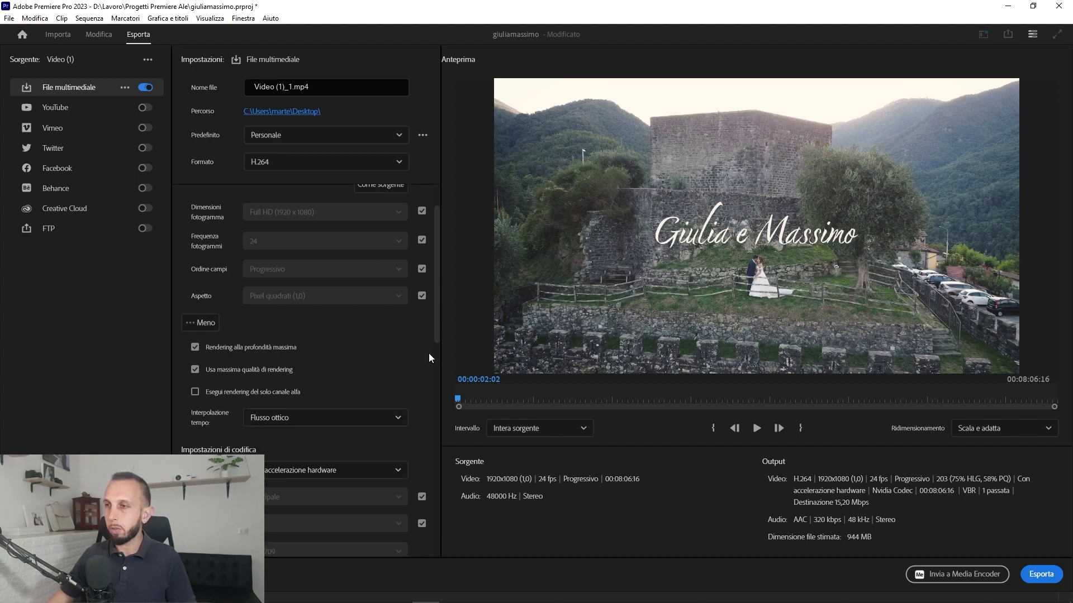
- Look over the remaining export settings, then return to the Modifica editing workspace
scroll(428, 353, "down", 2)
scroll(429, 357, "down", 2)
scroll(431, 362, "down", 2)
scroll(431, 362, "down", 1)
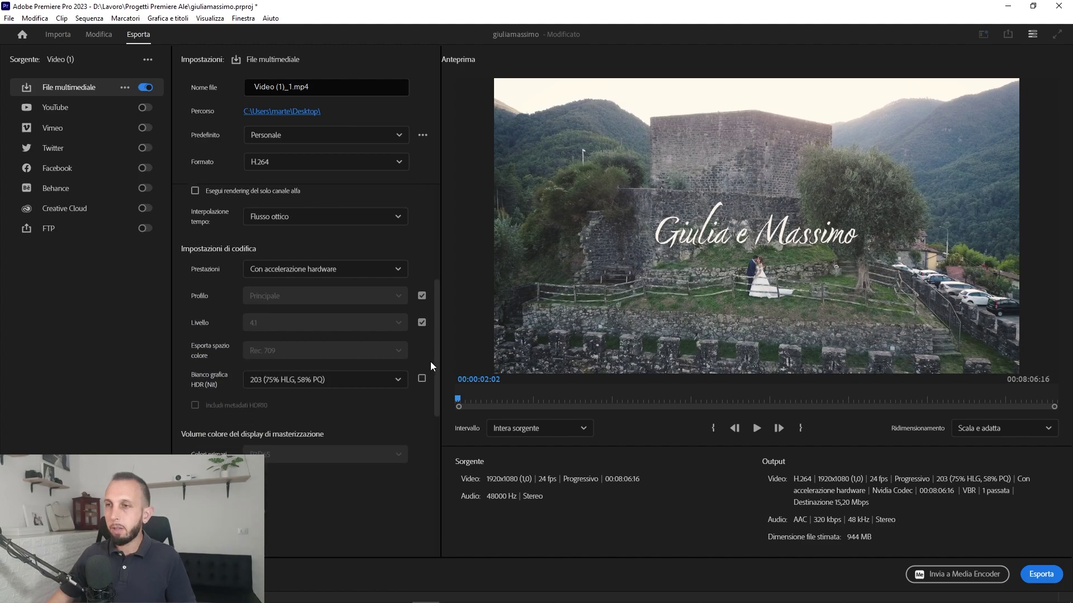
scroll(431, 367, "up", 1)
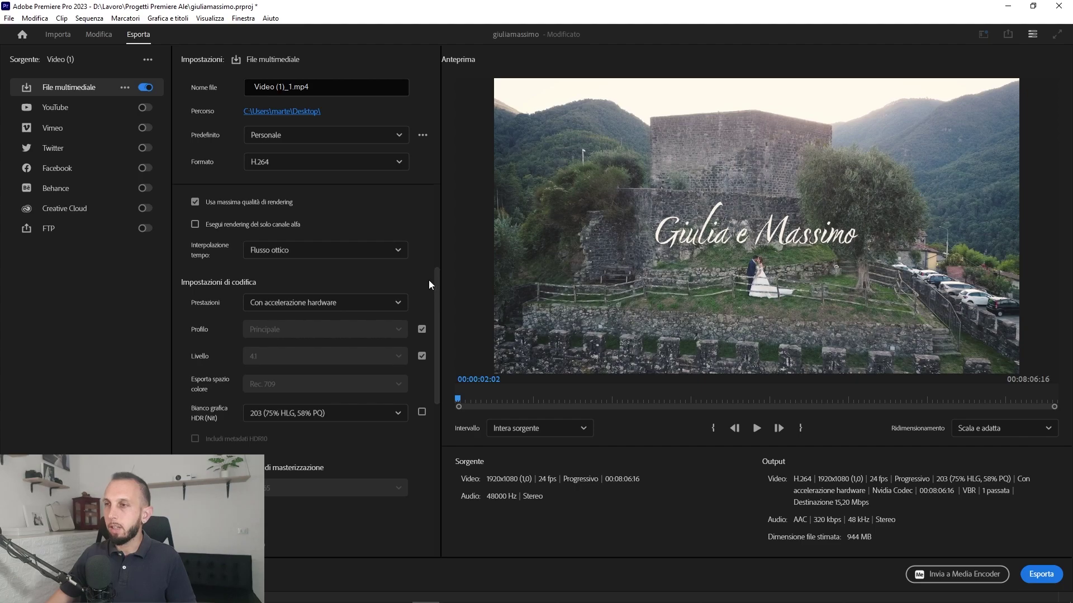
scroll(431, 284, "up", 1)
scroll(431, 285, "up", 1)
left_click(98, 34)
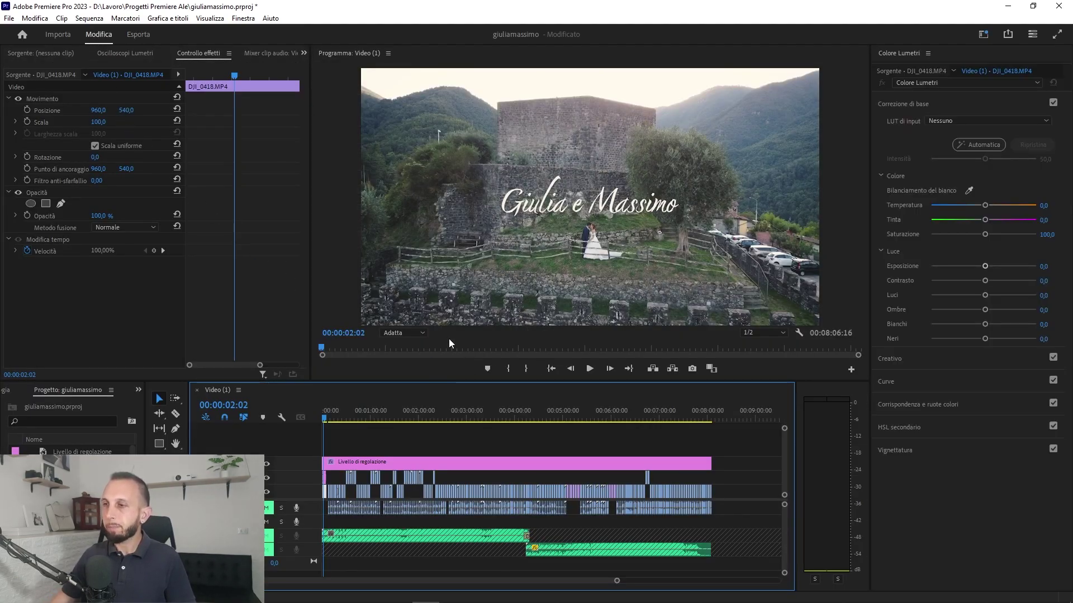
- Play the ceremony from about 00:02:41 with the timeline zoomed in around it
left_click(452, 417)
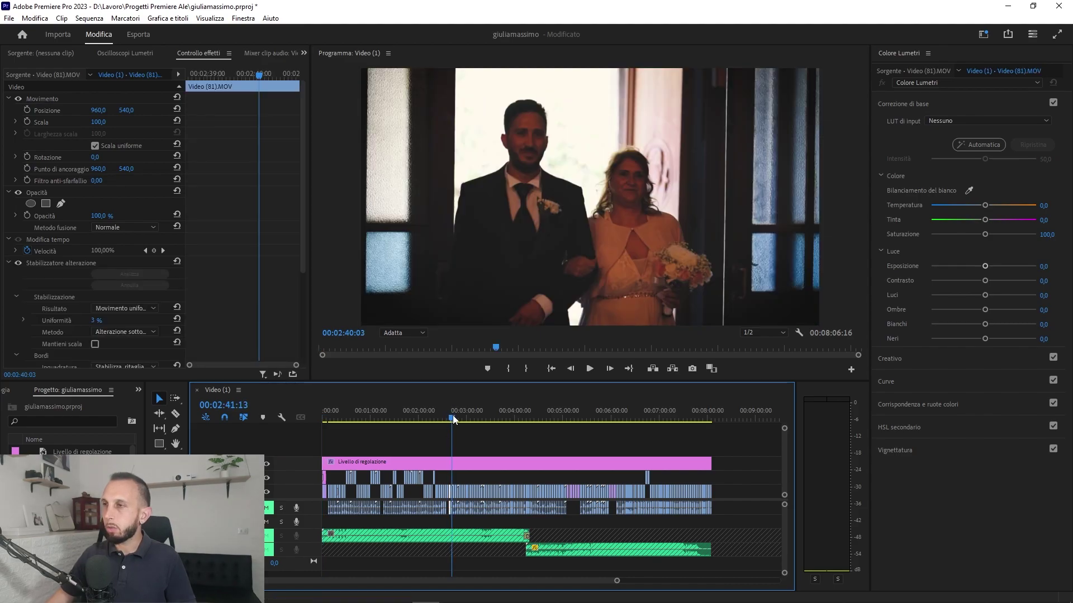
left_click_drag(453, 417, 457, 418)
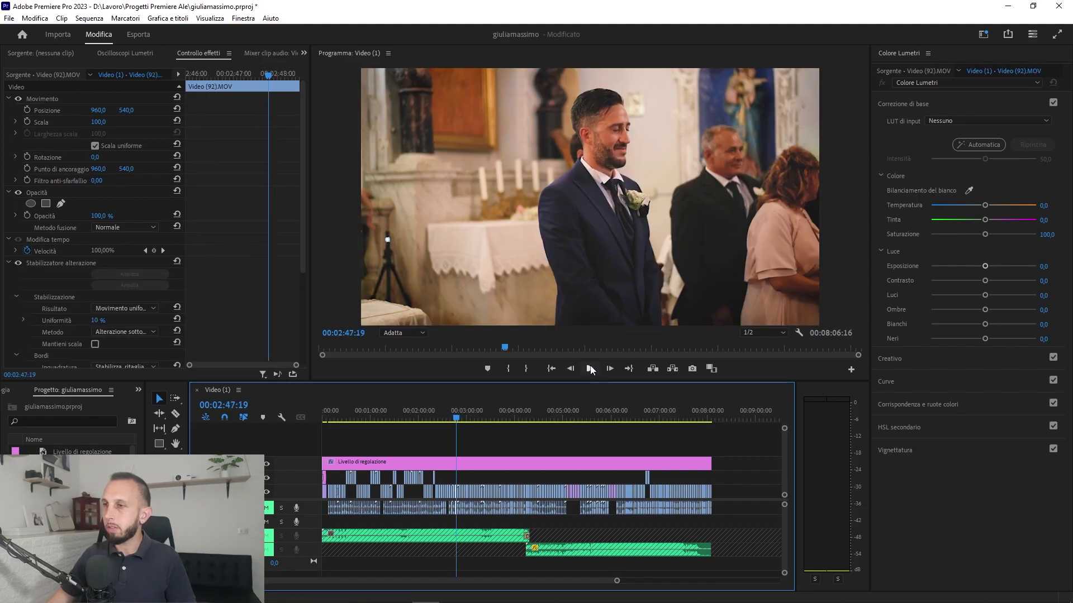
left_click(591, 370)
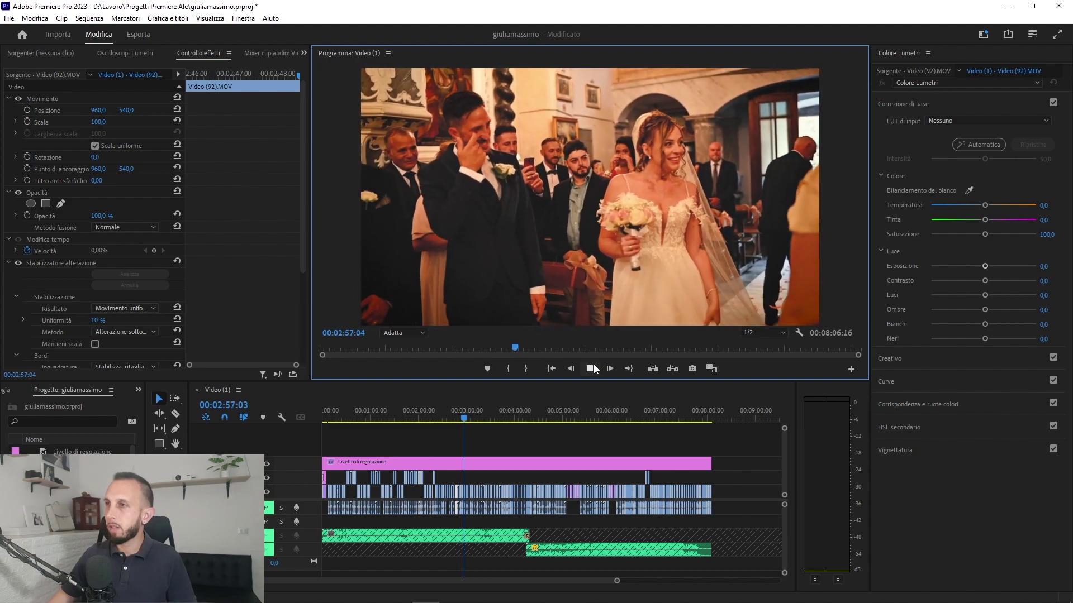
left_click_drag(618, 581, 534, 575)
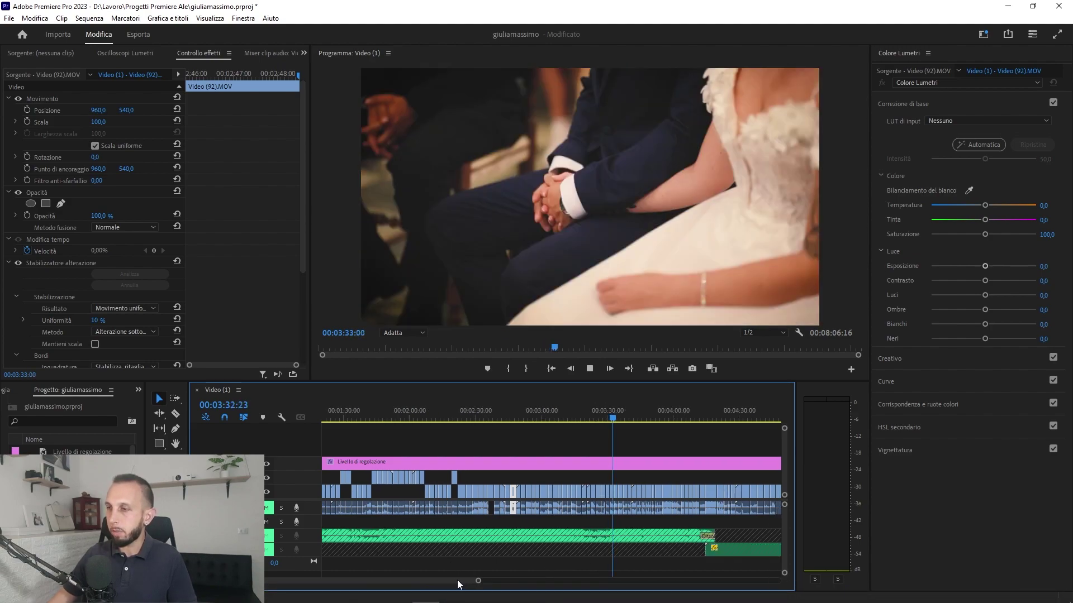
left_click_drag(451, 580, 464, 580)
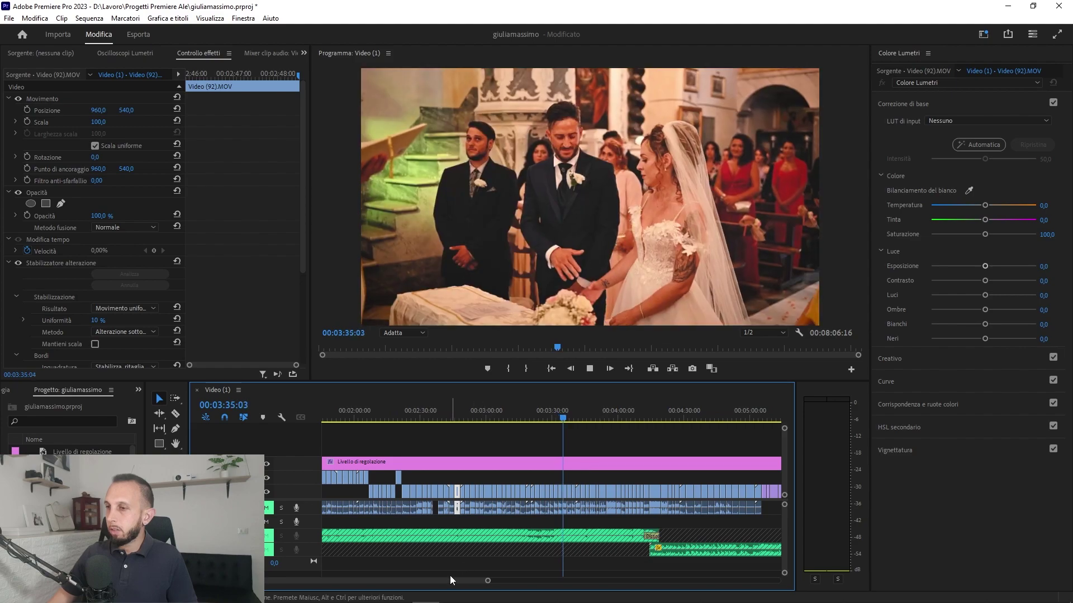
left_click_drag(444, 578, 447, 578)
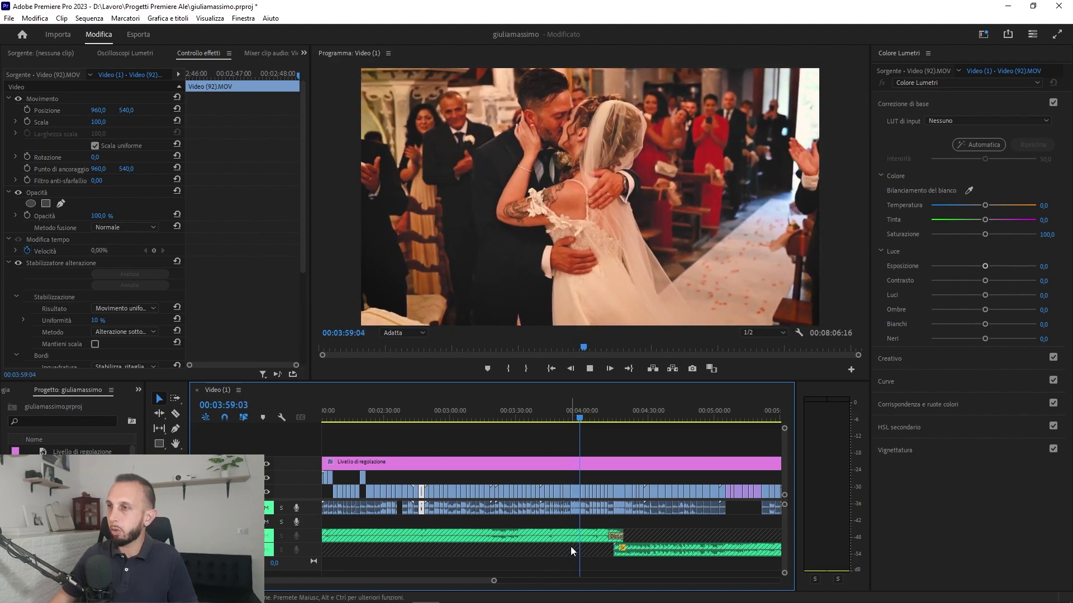
- Jump to about 4:05 and play from the register signing to the couple leaving church
left_click(594, 419)
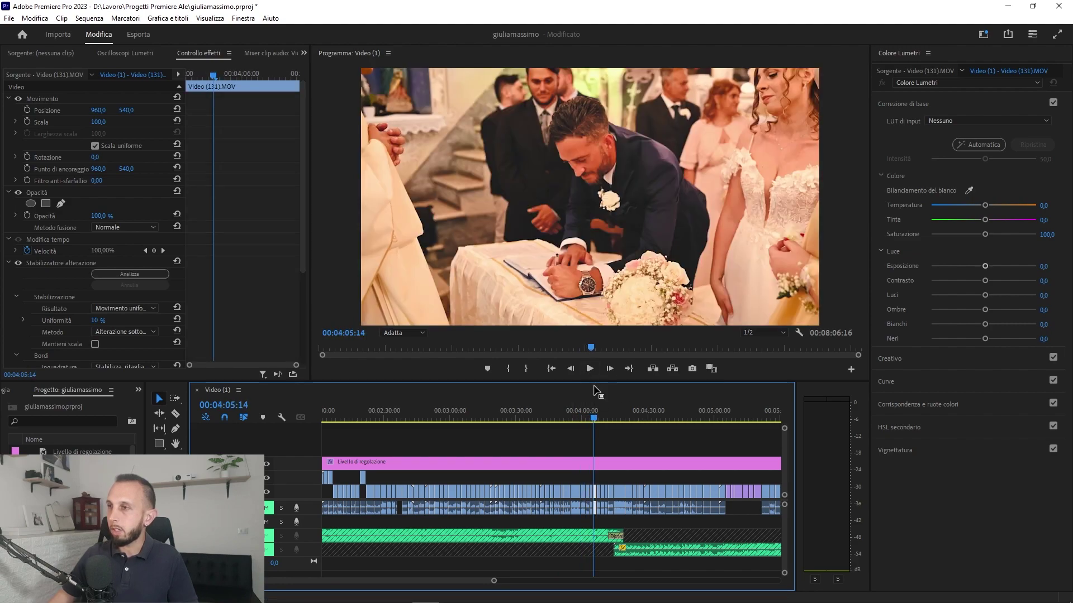
left_click(599, 419)
left_click_drag(600, 419, 613, 419)
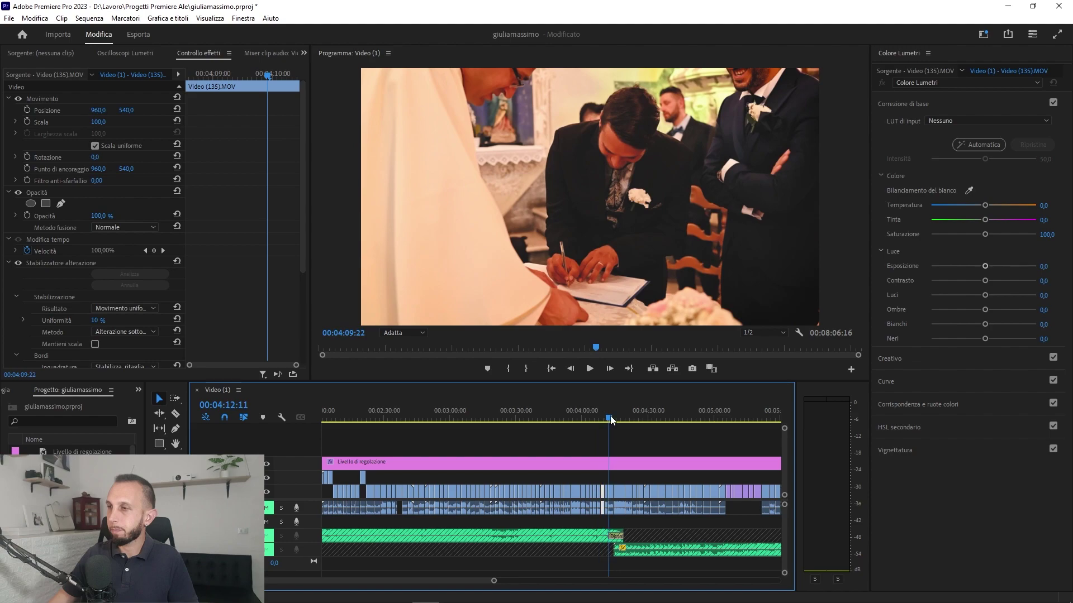
key("space")
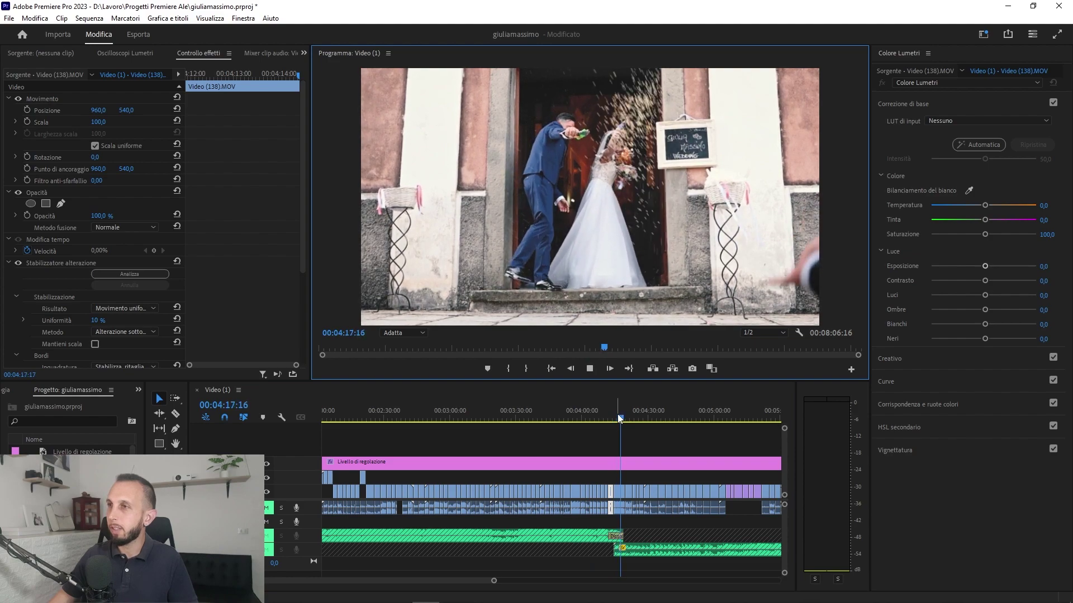
- Replay the veil and castle-wall kiss shots, then resume from the portrait near 4:31
left_click_drag(618, 408, 685, 415)
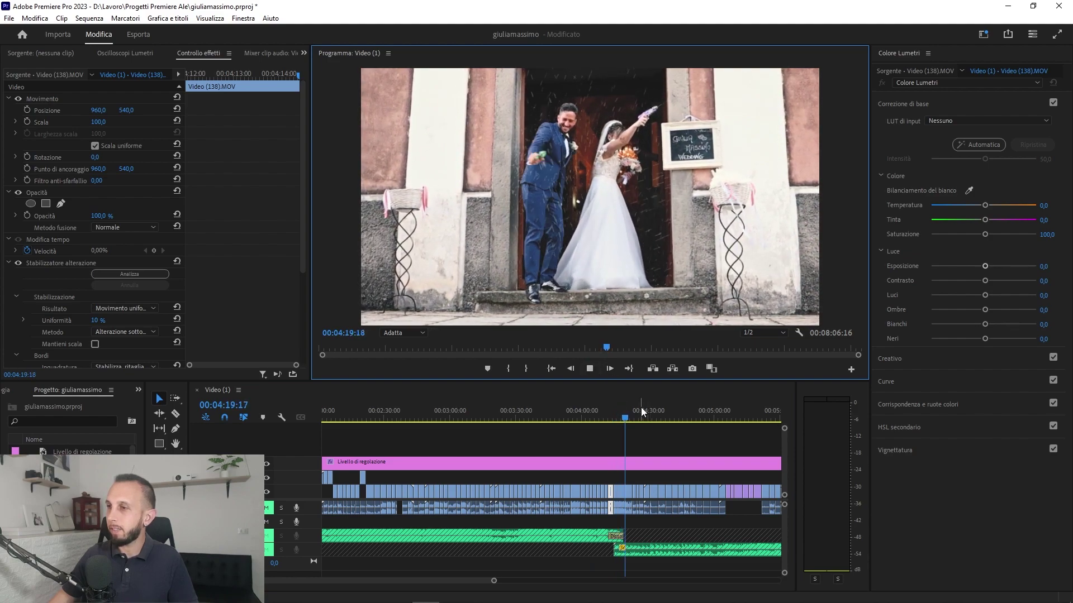
left_click(714, 417)
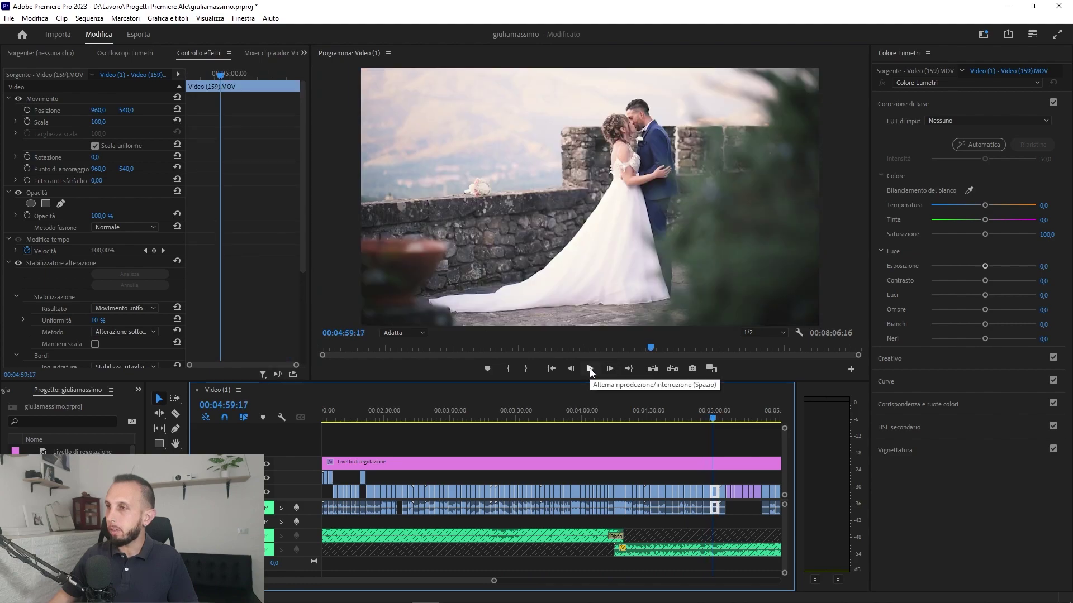
left_click(688, 416)
left_click(676, 416)
left_click(591, 369)
left_click(591, 369)
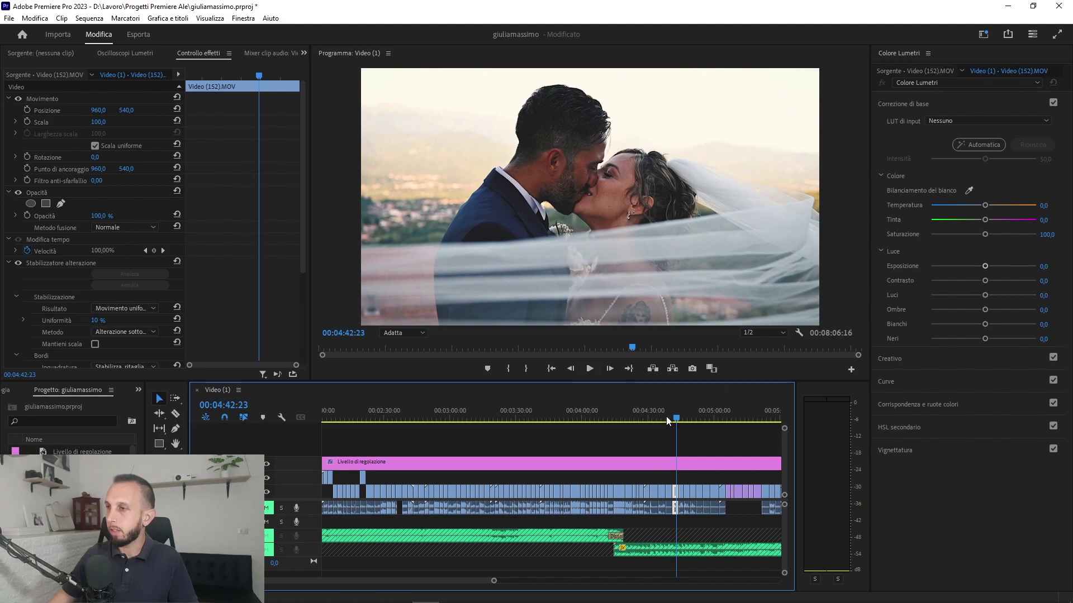
left_click(651, 416)
left_click(590, 369)
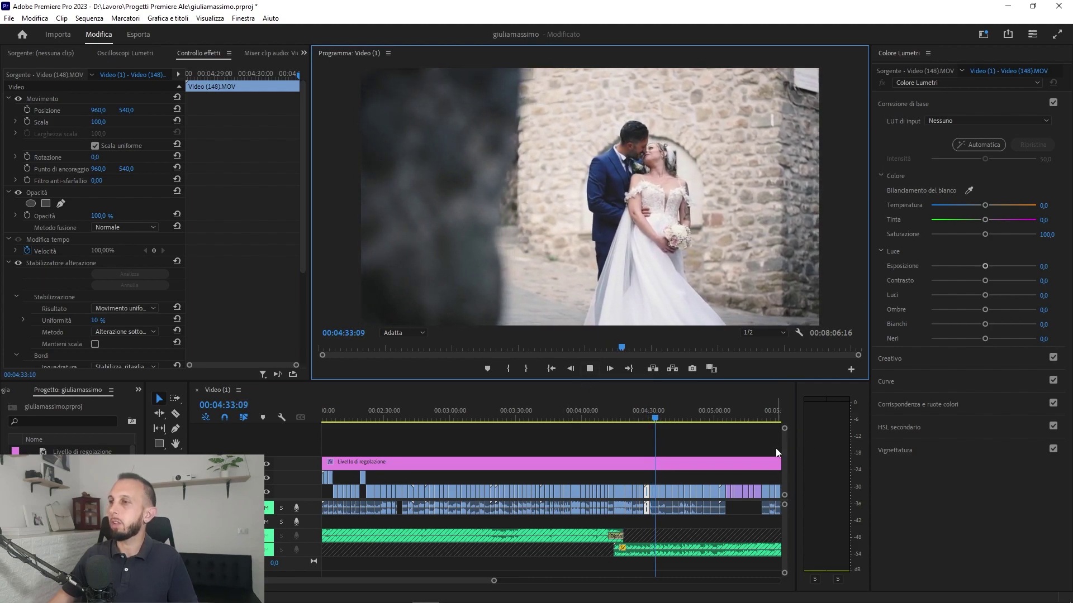
left_click_drag(465, 579, 479, 577)
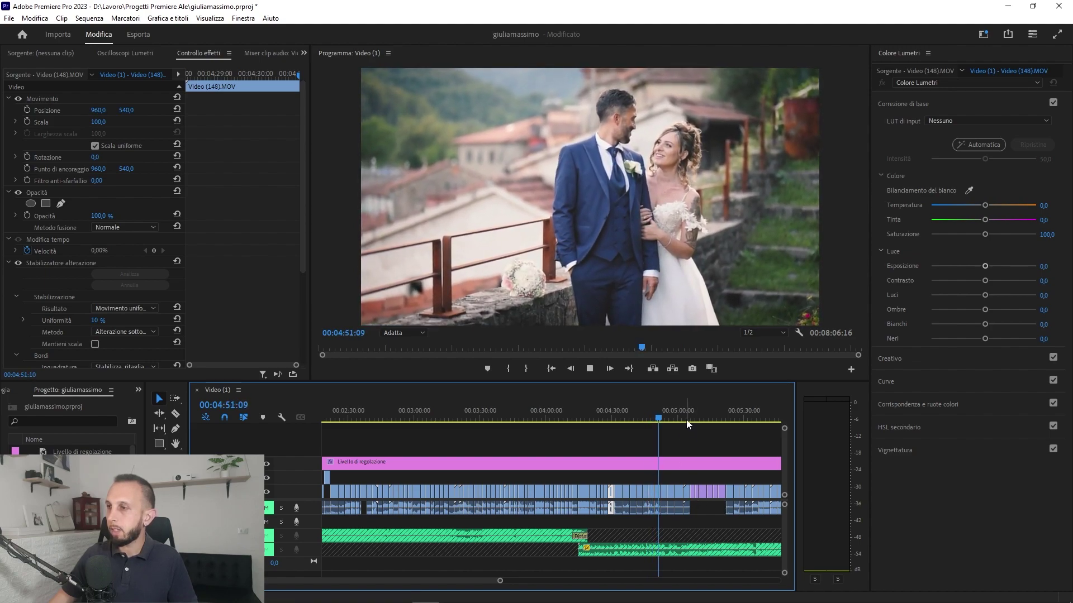
left_click_drag(465, 578, 483, 579)
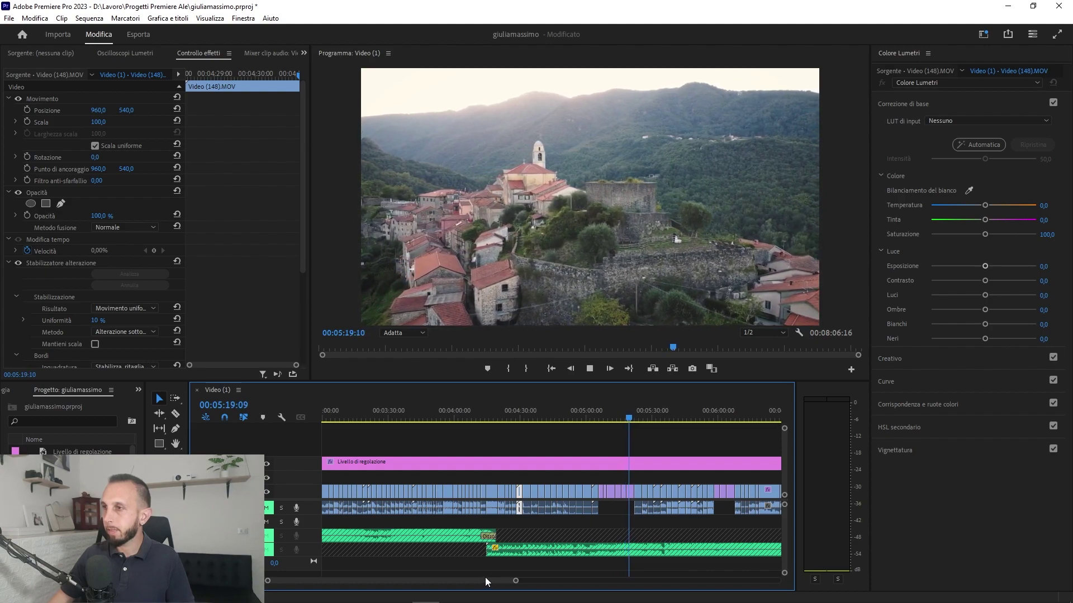
- Check the reception shots, zoom the timeline out, and park the playhead at 00:05:00:12
left_click(712, 418)
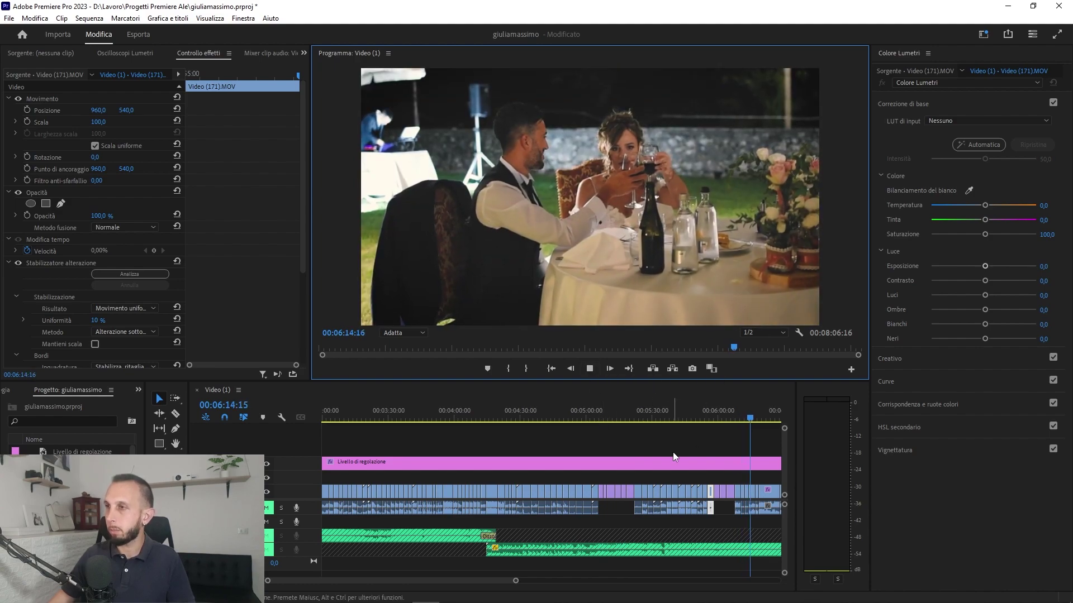
scroll(674, 453, "down", 5)
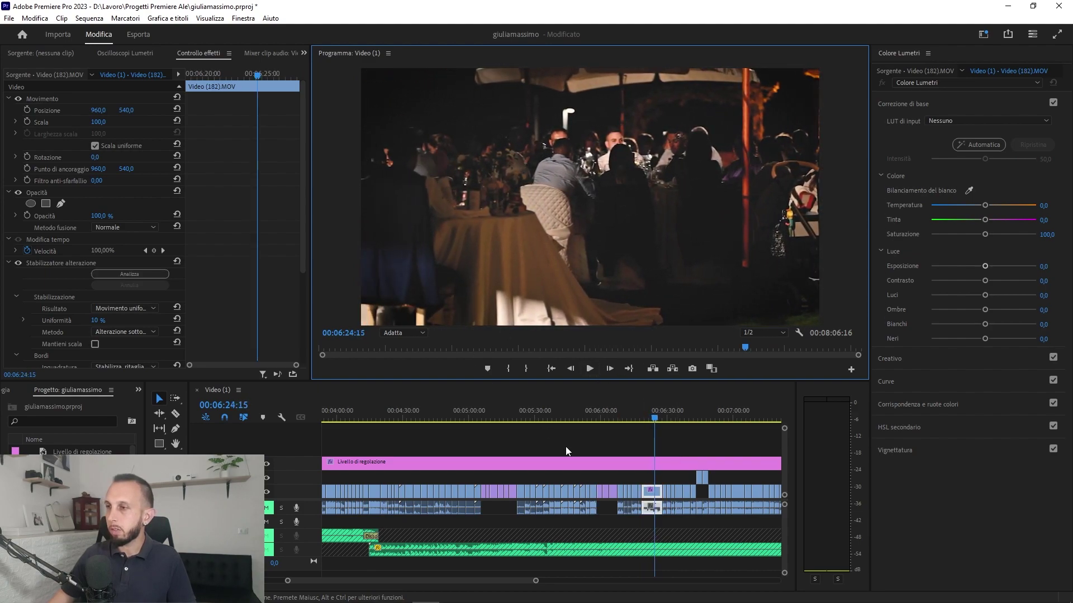
left_click_drag(539, 582, 600, 580)
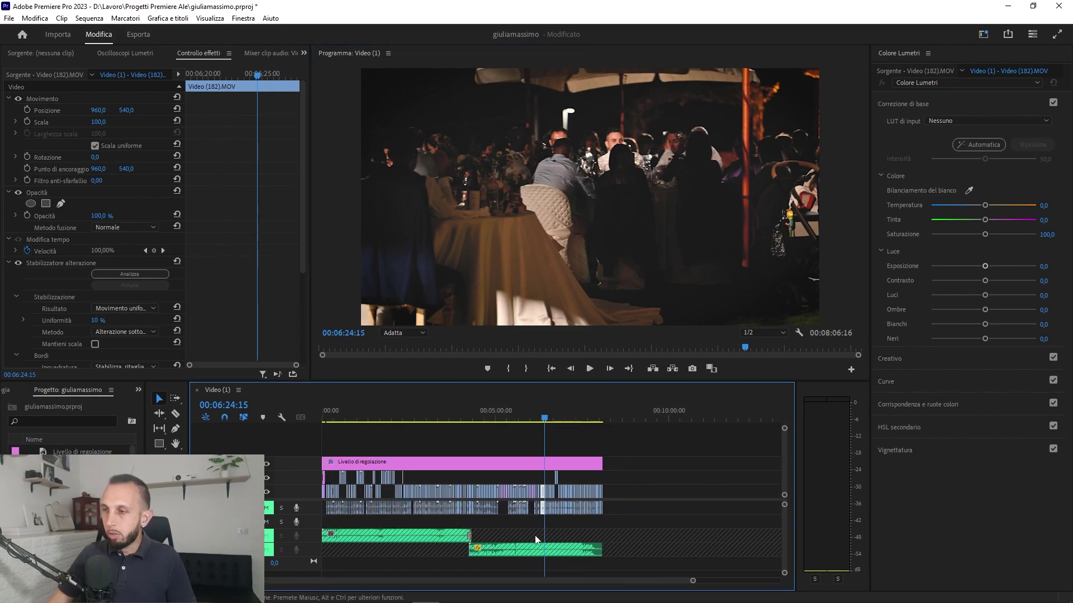
left_click_drag(447, 418, 449, 412)
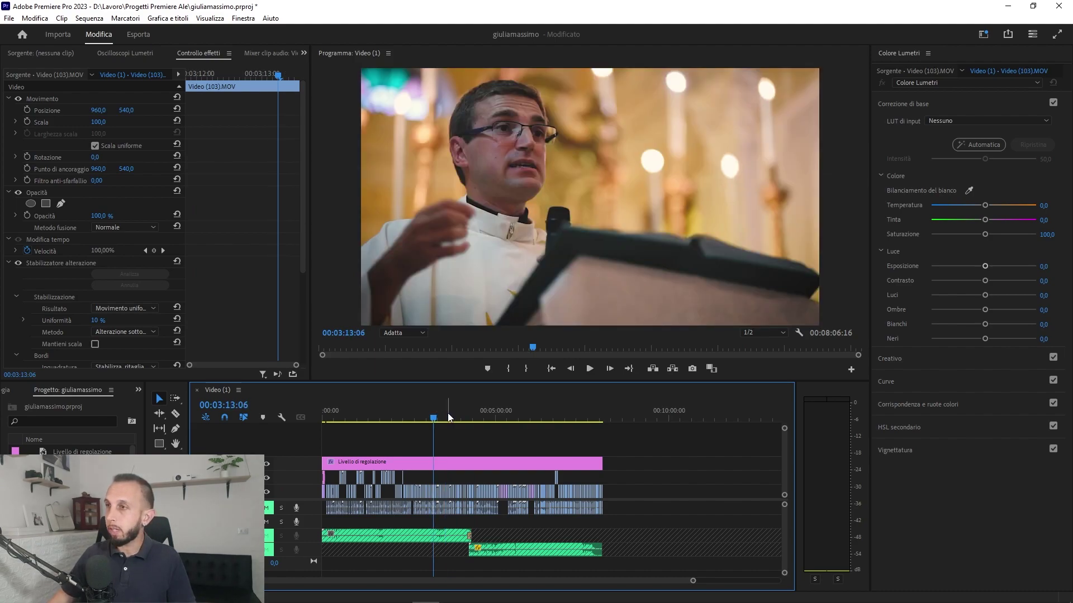
mouse_move(473, 419)
left_mouse_down()
mouse_move(509, 419)
mouse_move(497, 421)
left_mouse_up()
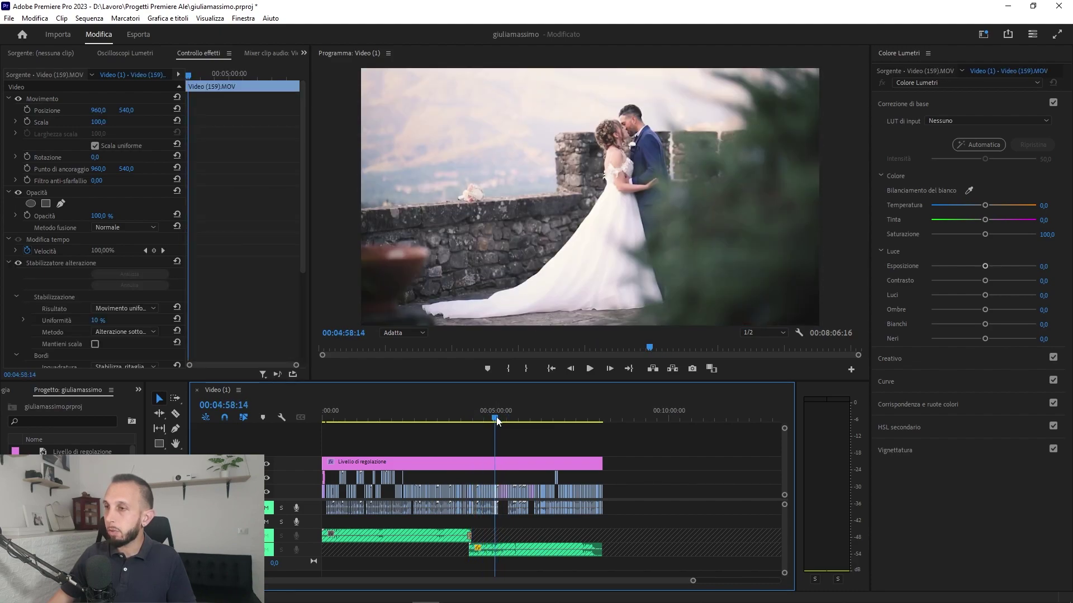
left_click_drag(497, 420, 498, 422)
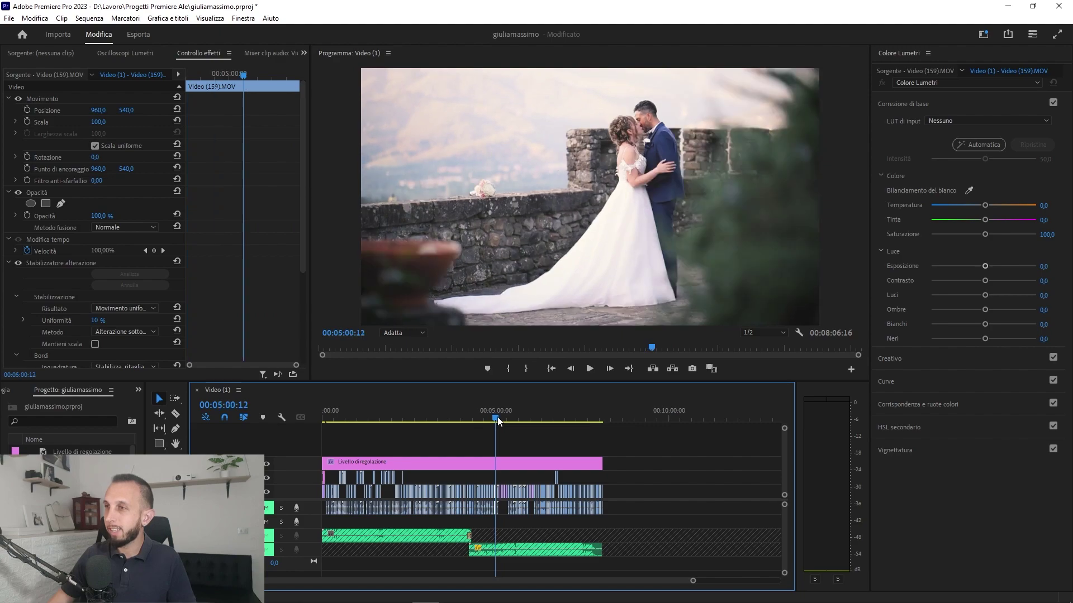